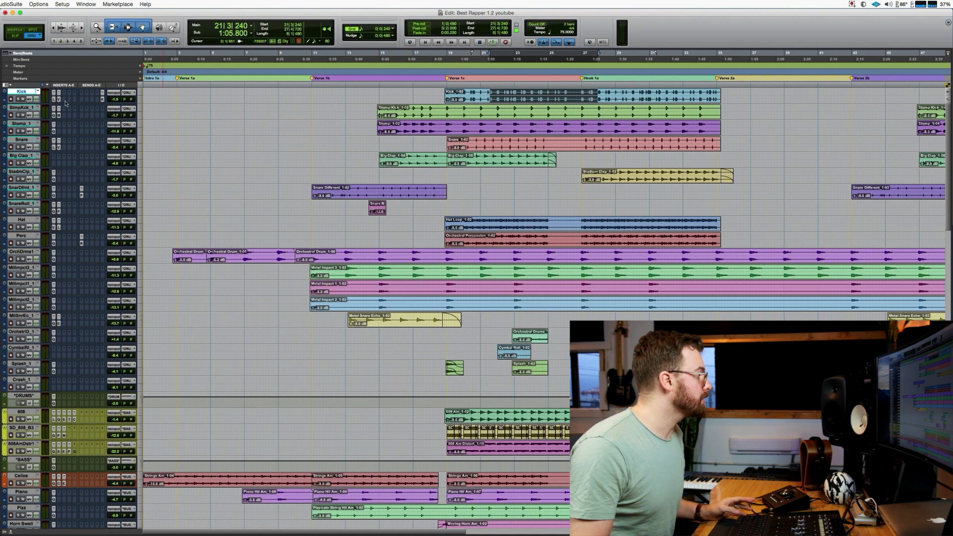
Step: Look through the session's tracks from the drums down to the bass, music, vocal, master and effect tracks
shift+click(31, 376)
scroll(341, 376, down, 5)
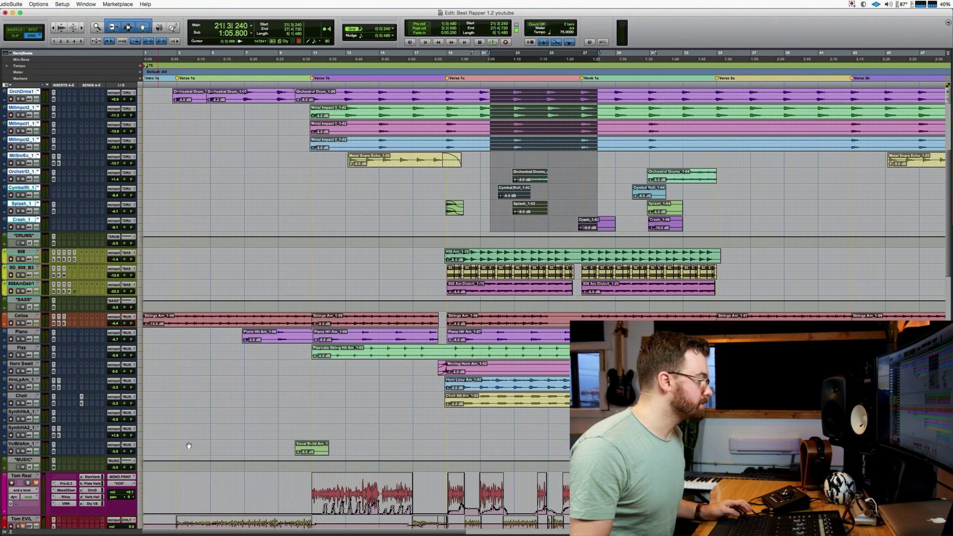
scroll(159, 451, down, 9)
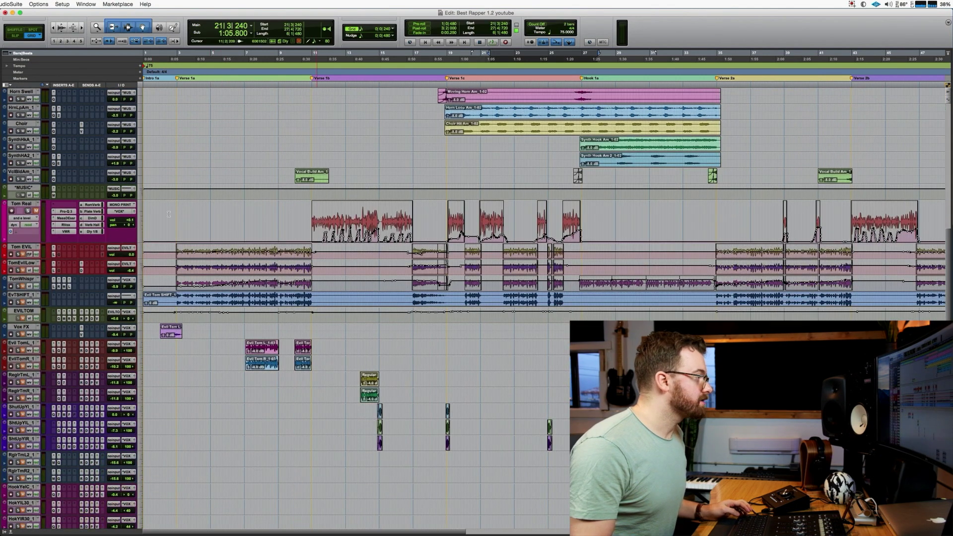
scroll(950, 268, down, 8)
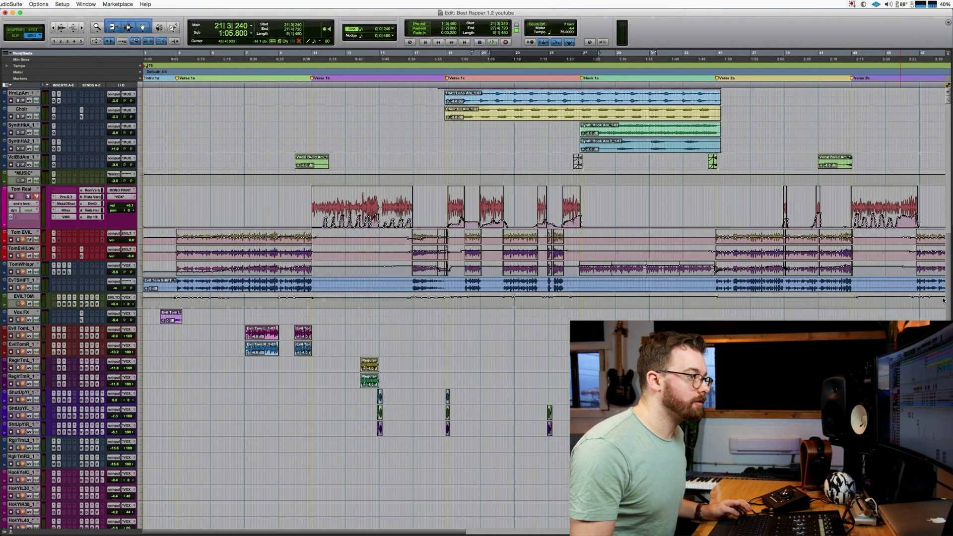
scroll(355, 308, down, 4)
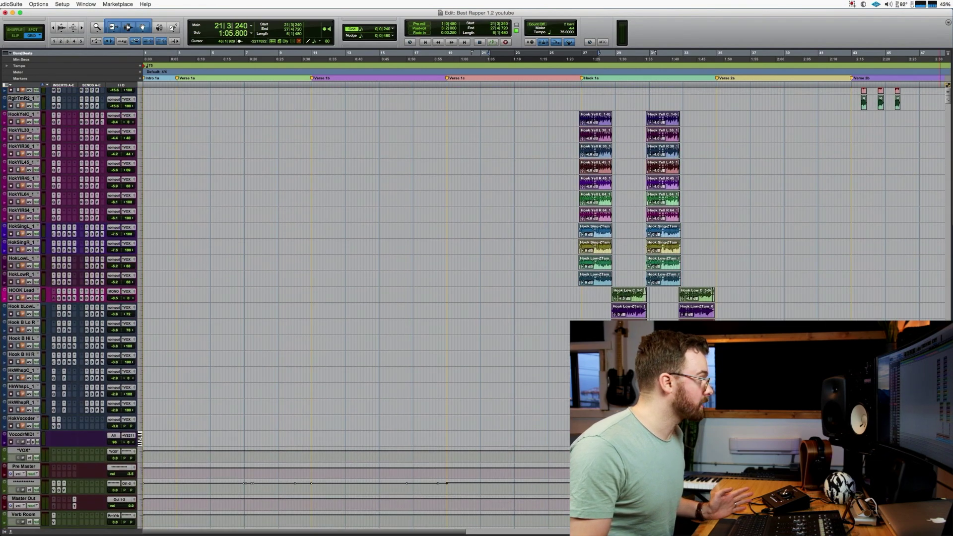
scroll(347, 298, up, 3)
scroll(348, 298, down, 2)
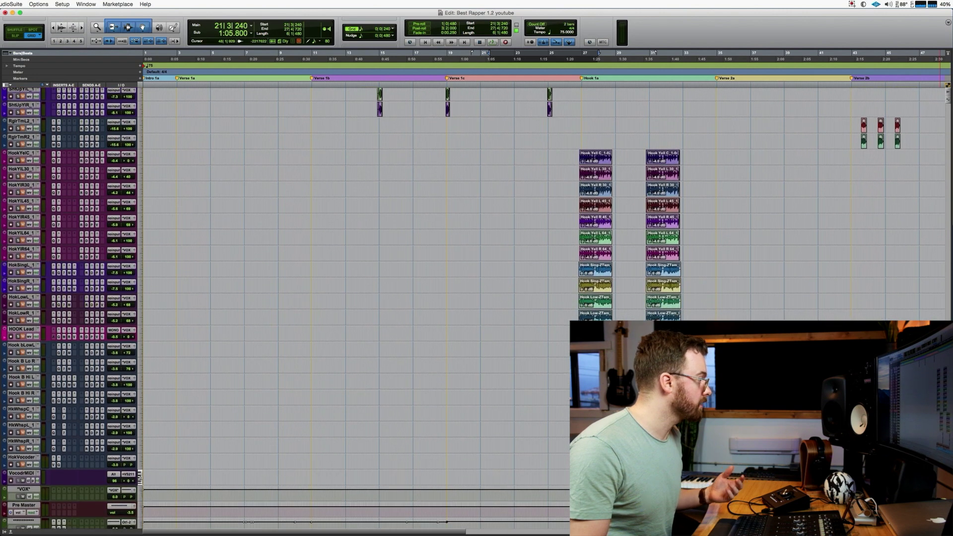
scroll(42, 382, down, 1)
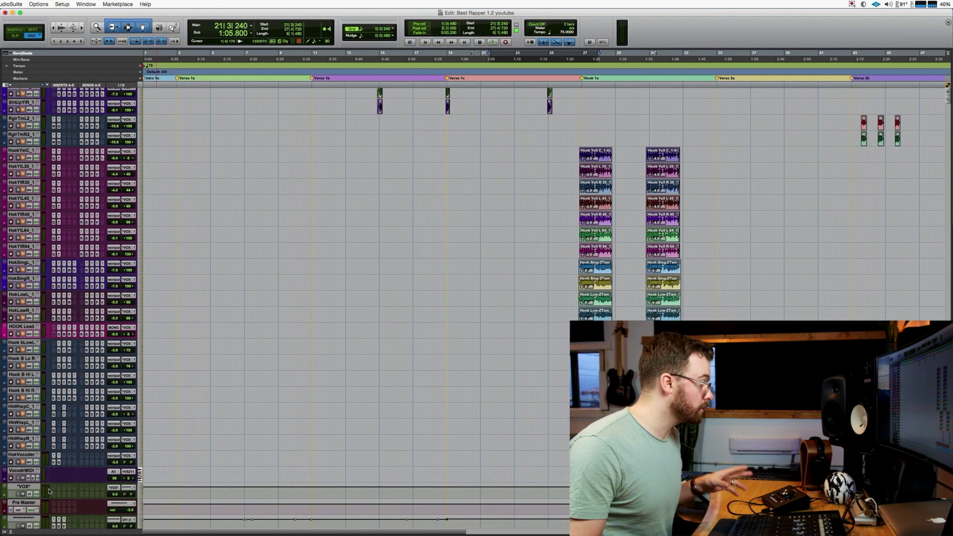
scroll(40, 453, down, 2)
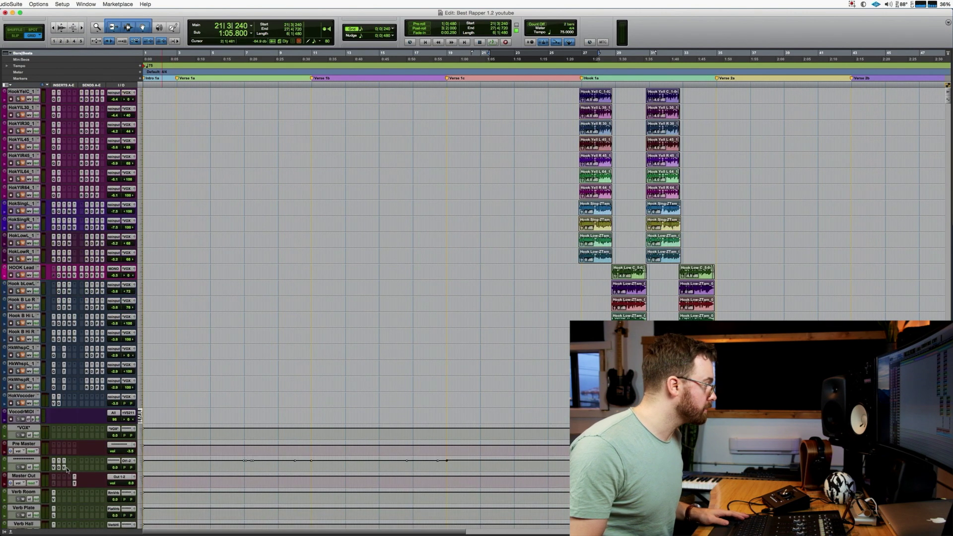
scroll(29, 436, down, 3)
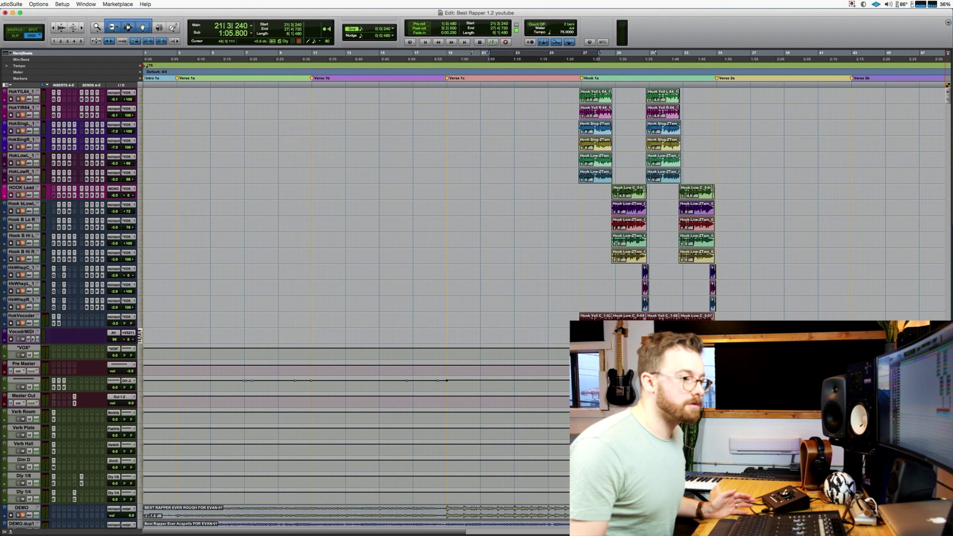
Step: Look over the drum tracks from Kick to Crash in the arrangement
scroll(111, 100, up, 15)
click(22, 93)
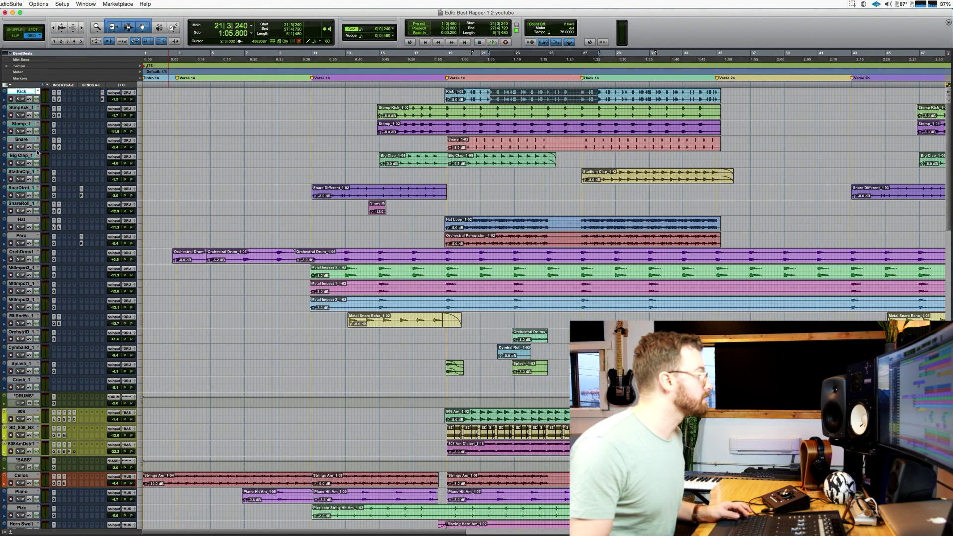
shift+click(24, 380)
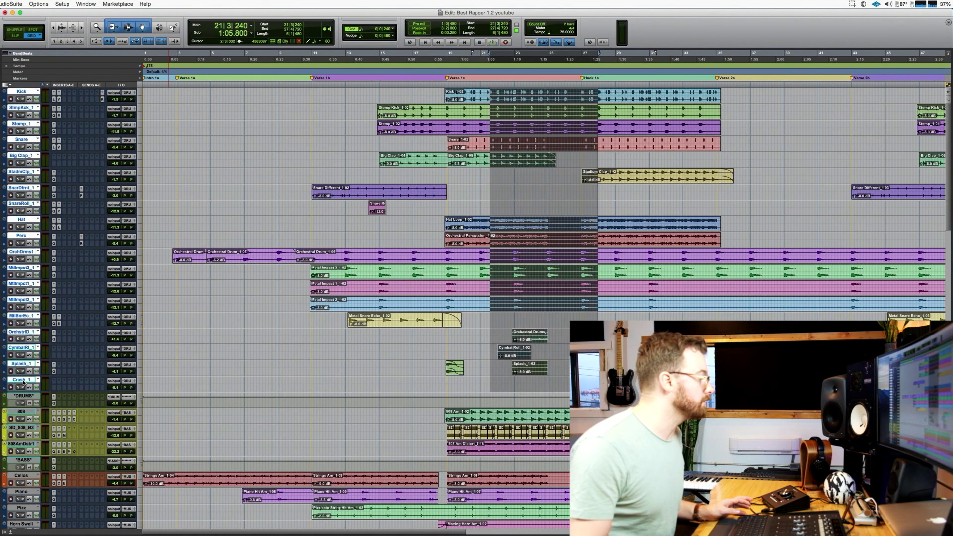
click(447, 94)
scroll(184, 344, down, 5)
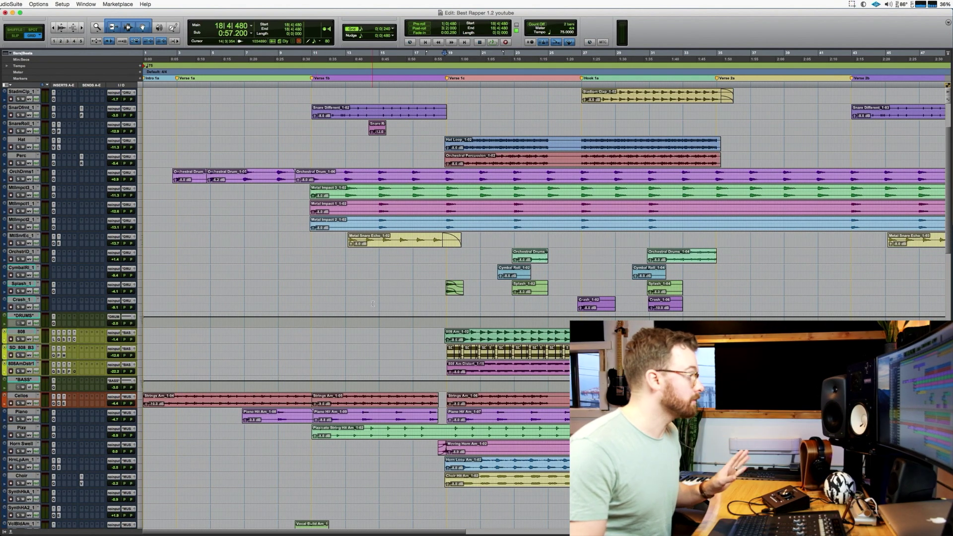
scroll(368, 309, up, 5)
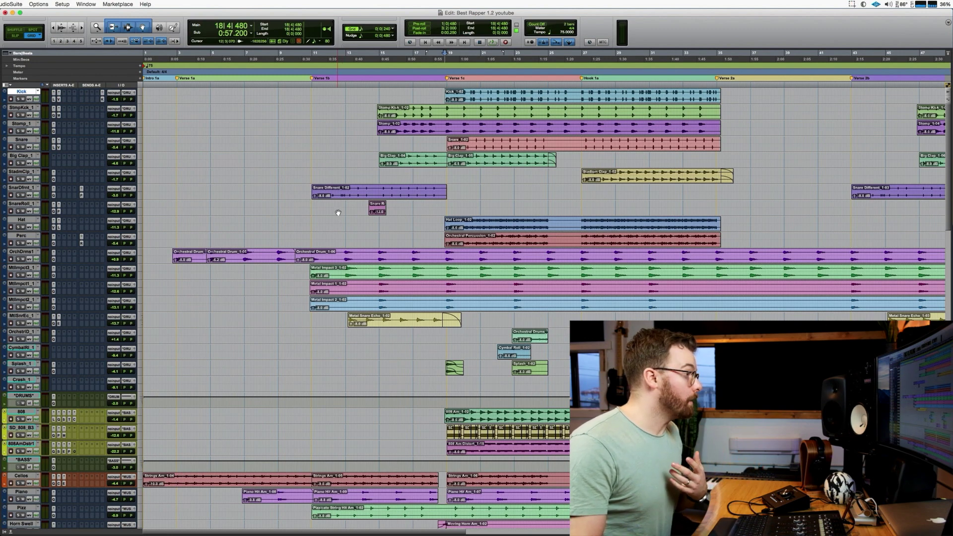
scroll(503, 279, down, 5)
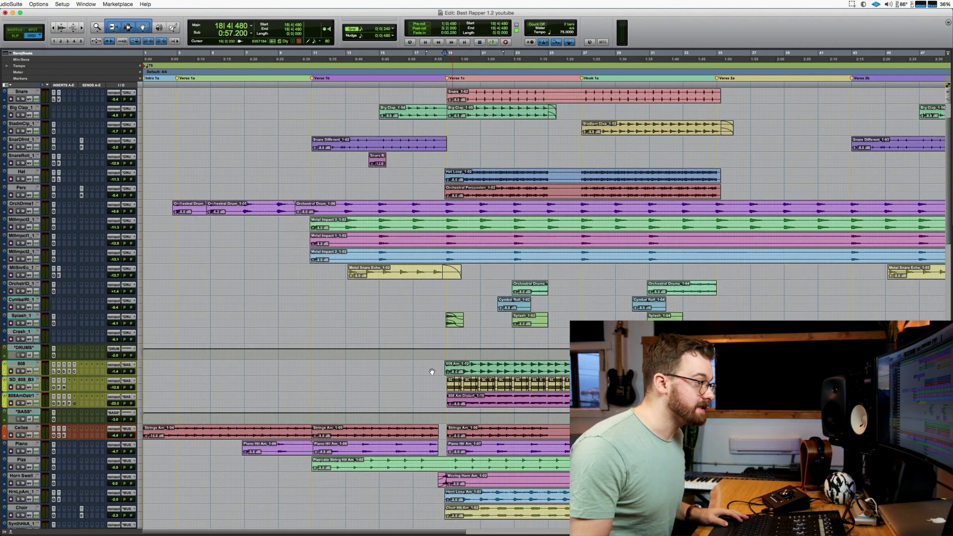
scroll(154, 266, up, 5)
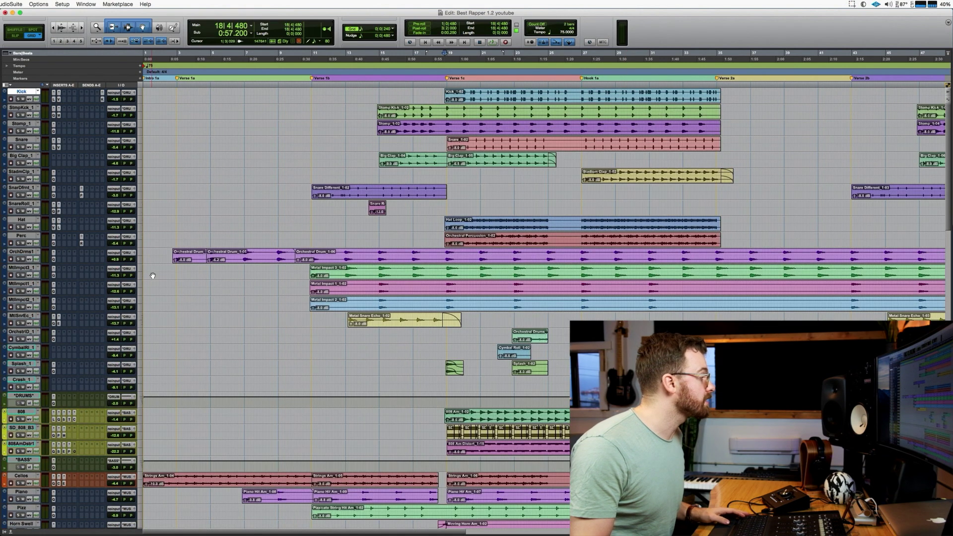
Step: Solo all drum tracks from Kick to Crash and play them from the start of Hook 1a at bar 27
shift+click(19, 379)
alt+shift+click(18, 388)
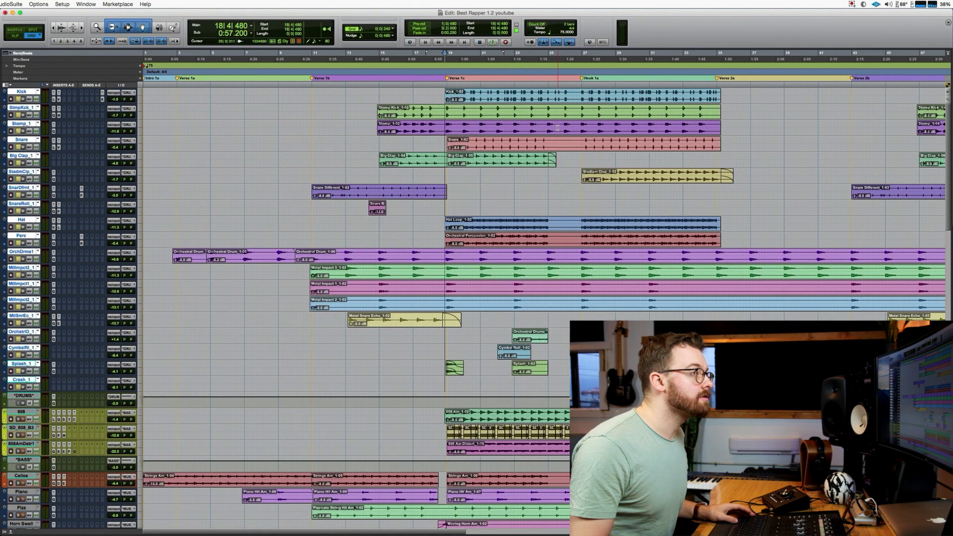
click(579, 93)
key(space)
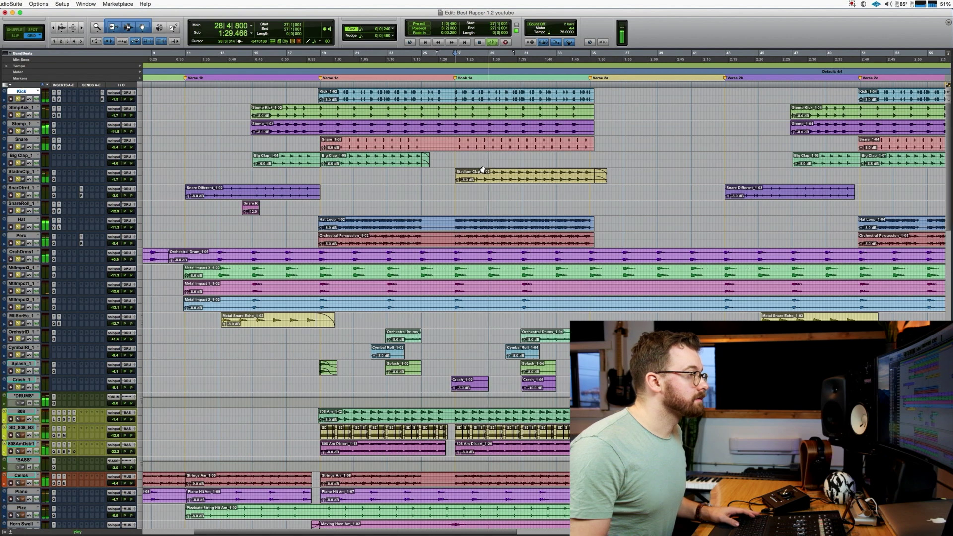
key(space)
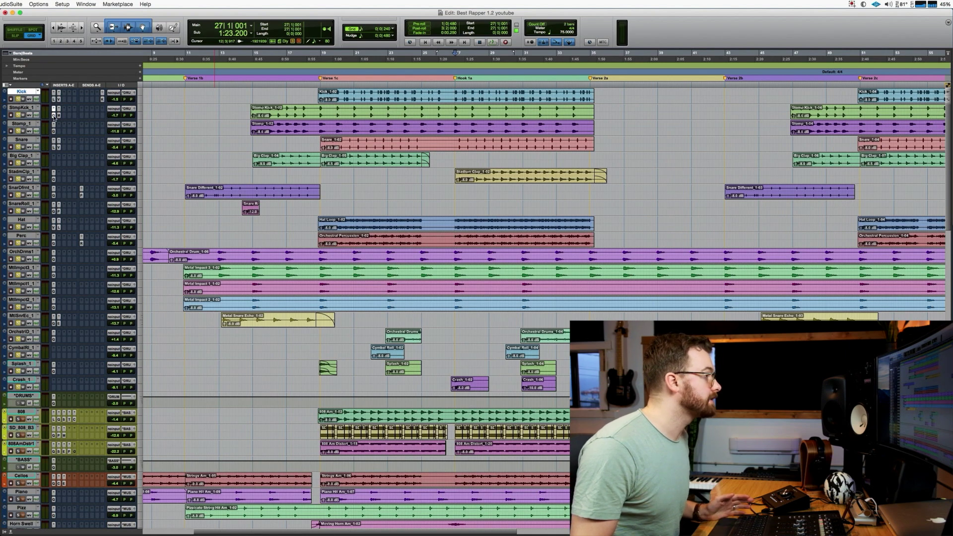
Step: Inspect the EQ inserts on the Stomp Kick, Snare Different and Metal Impact 3 tracks and the Lo-Fi plug-ins on Hat and Kick
click(54, 116)
click(54, 195)
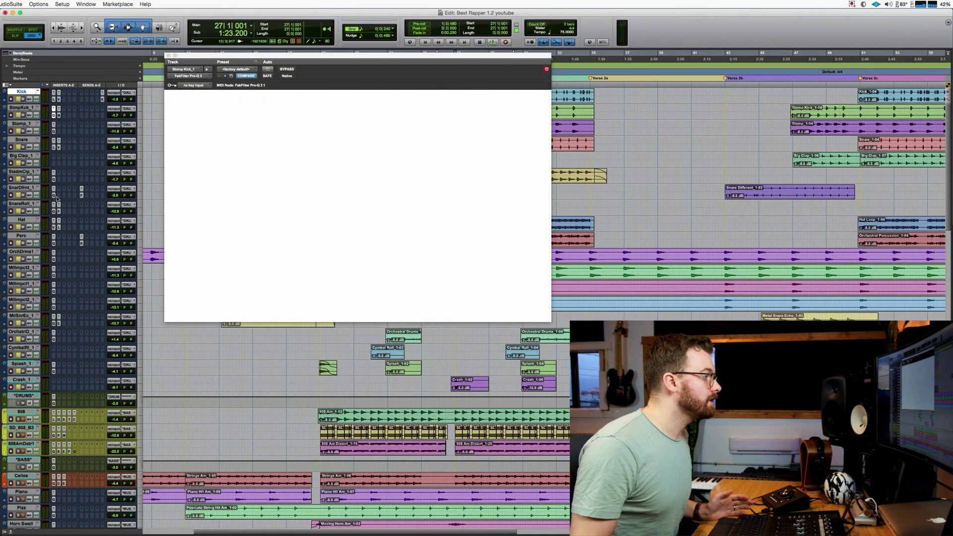
click(54, 270)
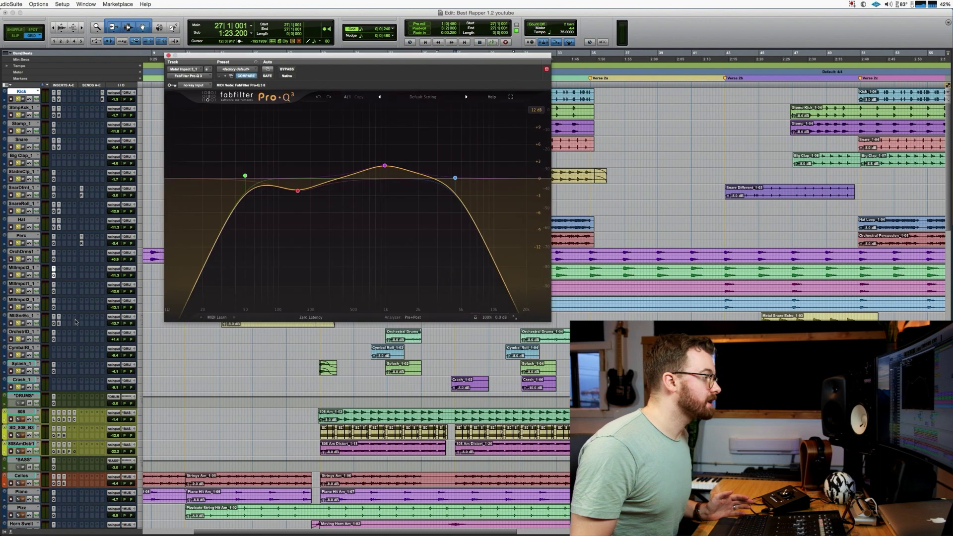
click(58, 223)
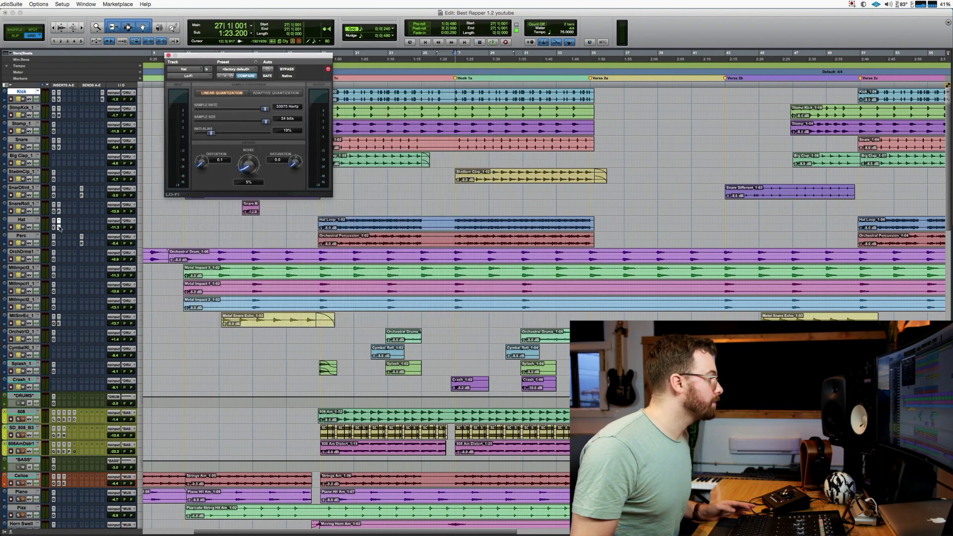
click(54, 99)
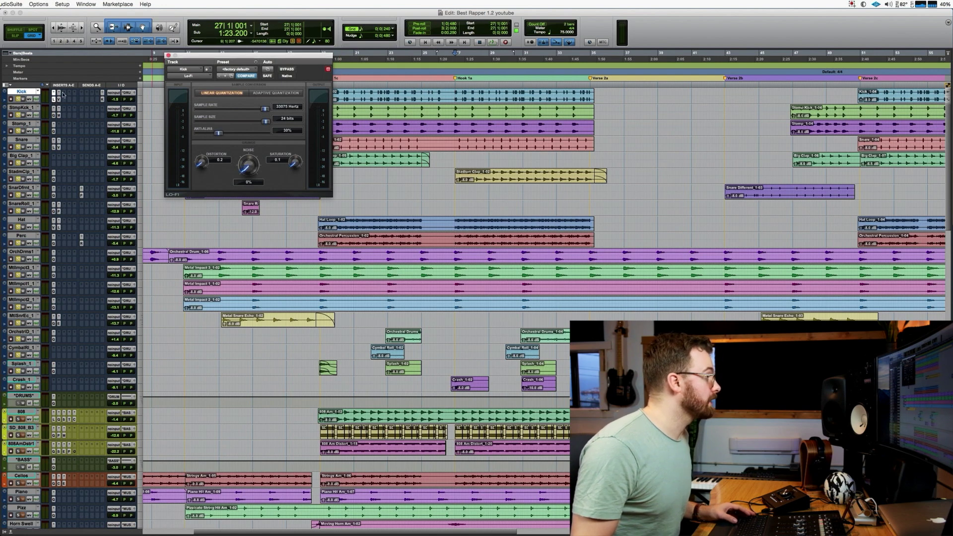
Step: Solo the Kick track on its own and audition it from bar 27
click(17, 99)
click(17, 99)
key(space)
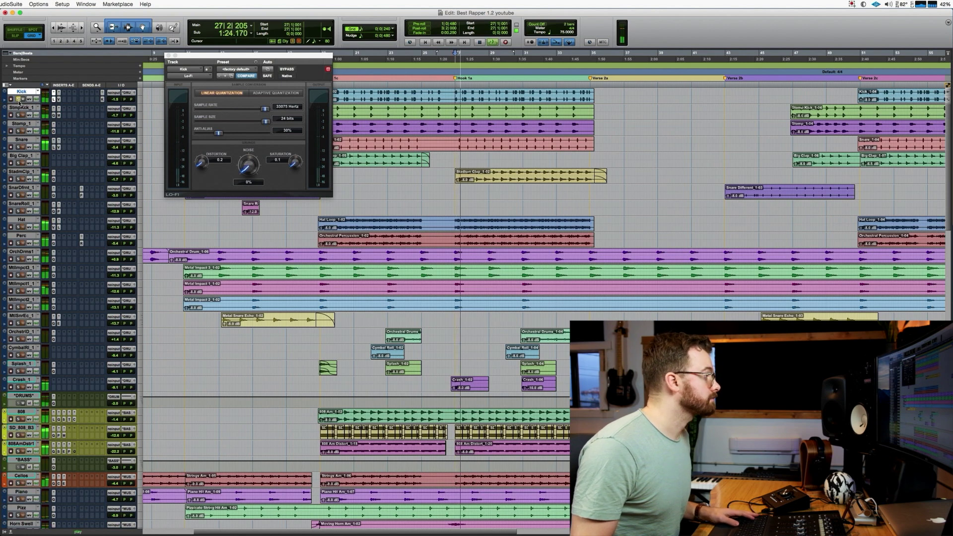
key(space)
Step: Audition the Snare track soloed from bar 27 and open its Lo-Fi plug-in
click(18, 147)
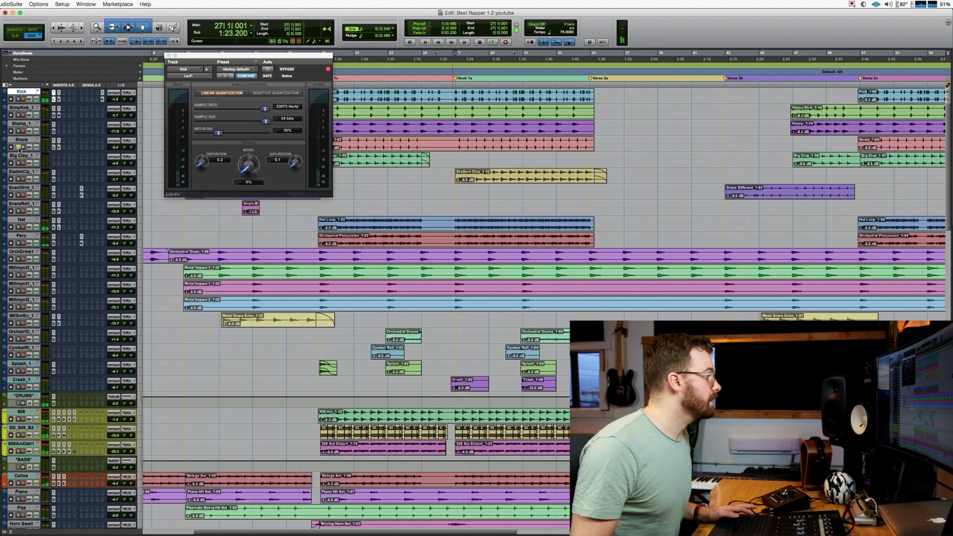
key(space)
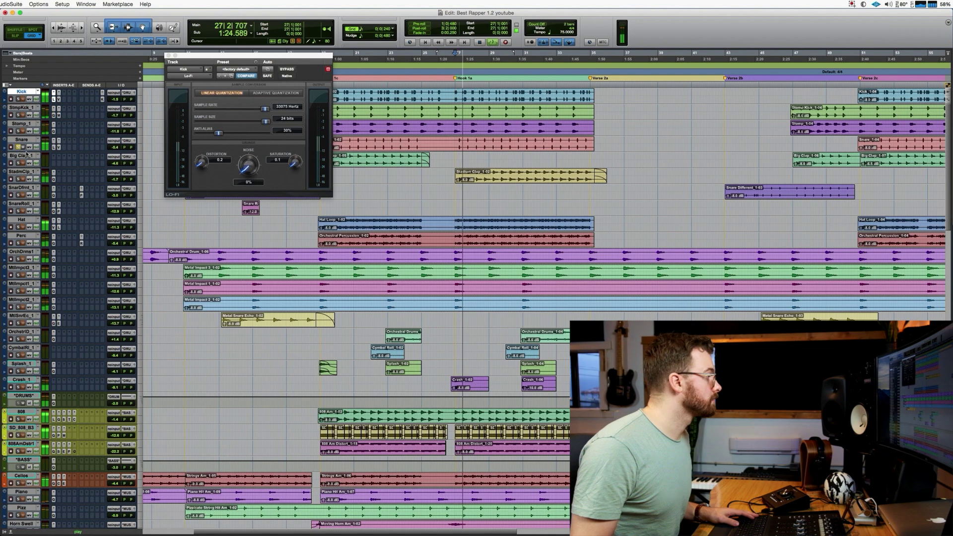
key(space)
click(19, 228)
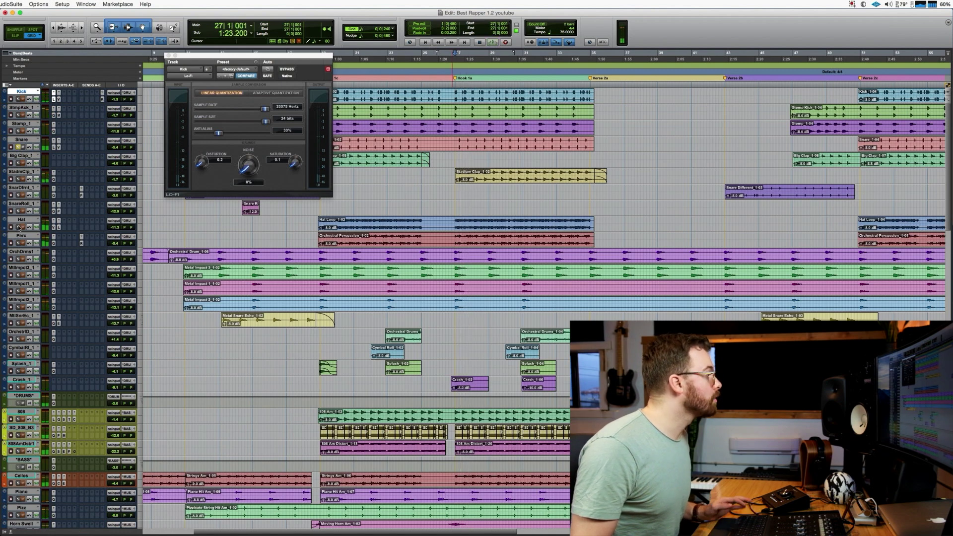
click(56, 147)
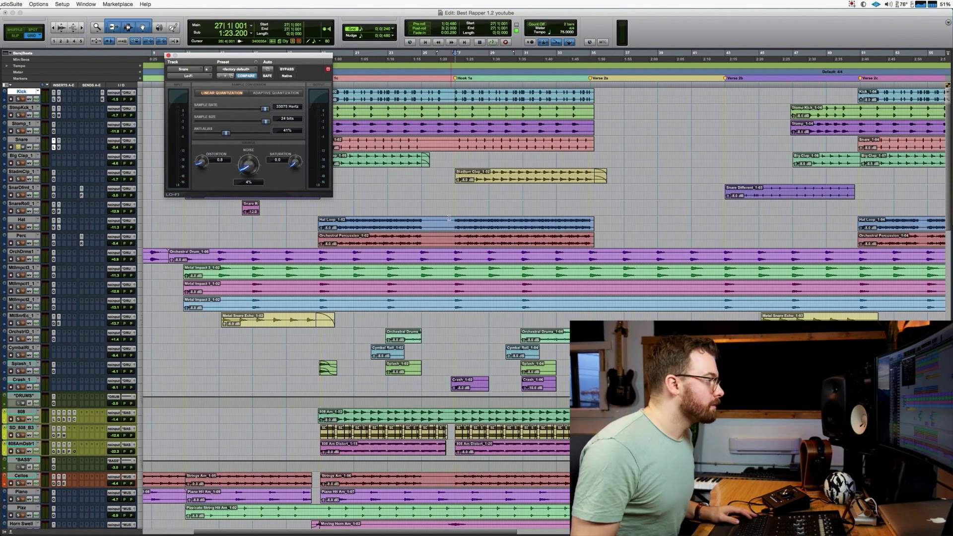
Step: Place the playback start at the beginning of Hook 1a and audition individually soloed drum tracks
click(458, 240)
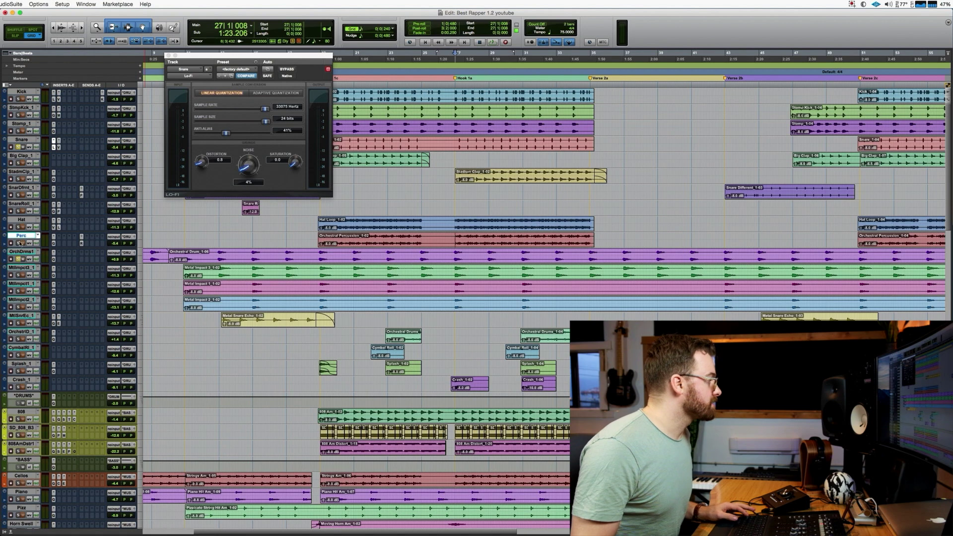
key(space)
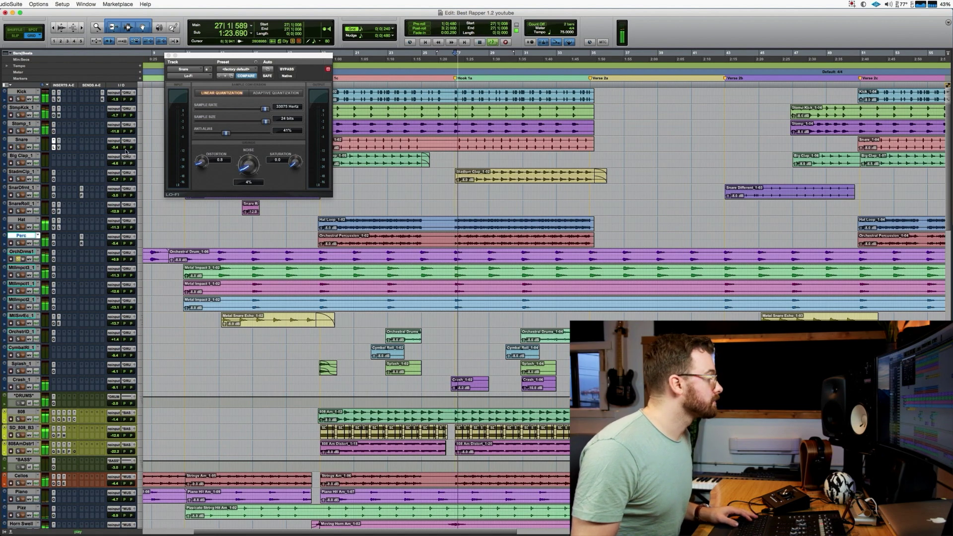
key(space)
key(space)
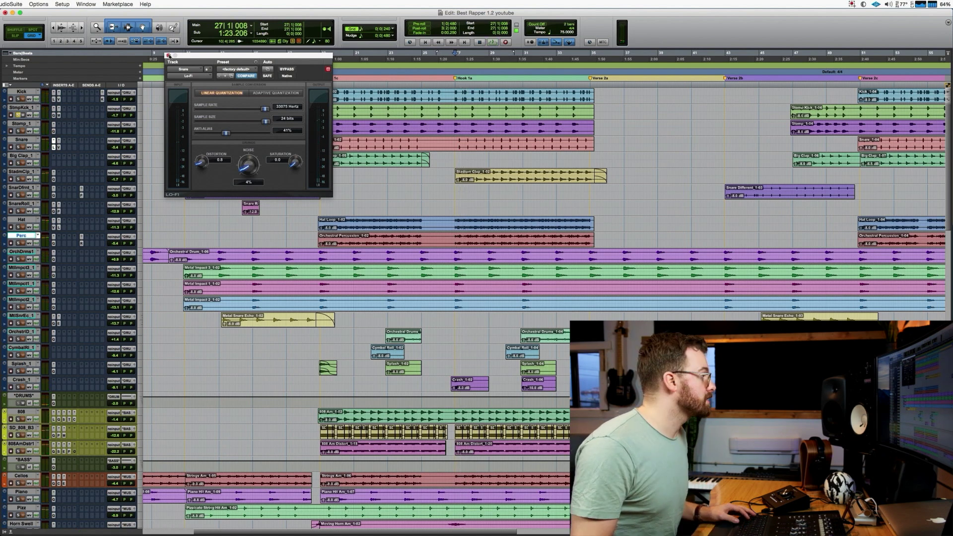
Step: Close the Lo-Fi plug-in window, solo all drum tracks from Kick to Crash again and play the hook from bar 27
click(169, 56)
click(22, 92)
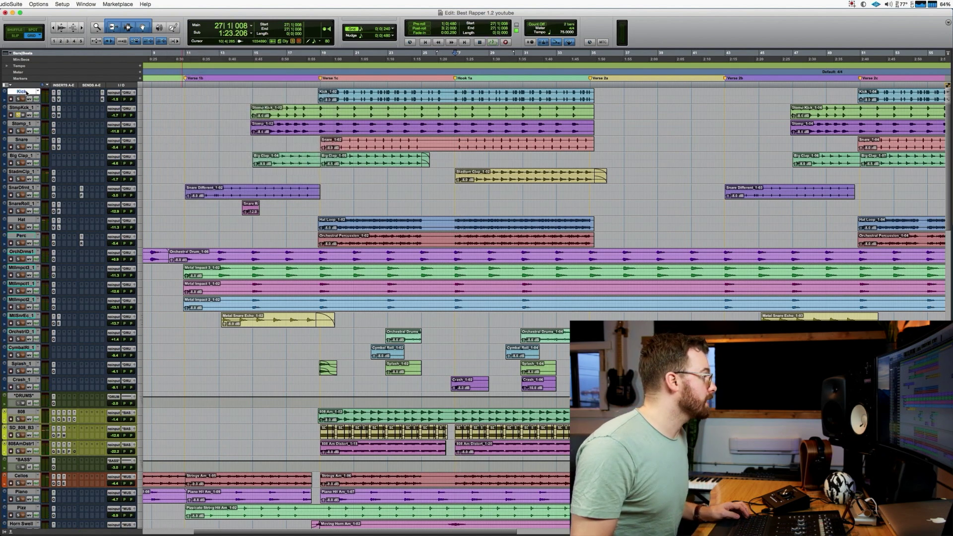
shift+click(22, 380)
key(space)
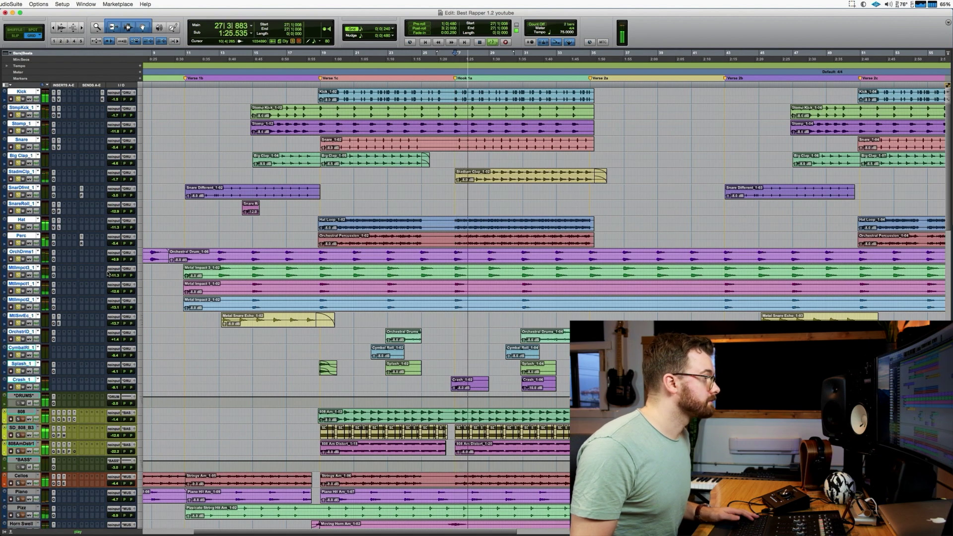
key(space)
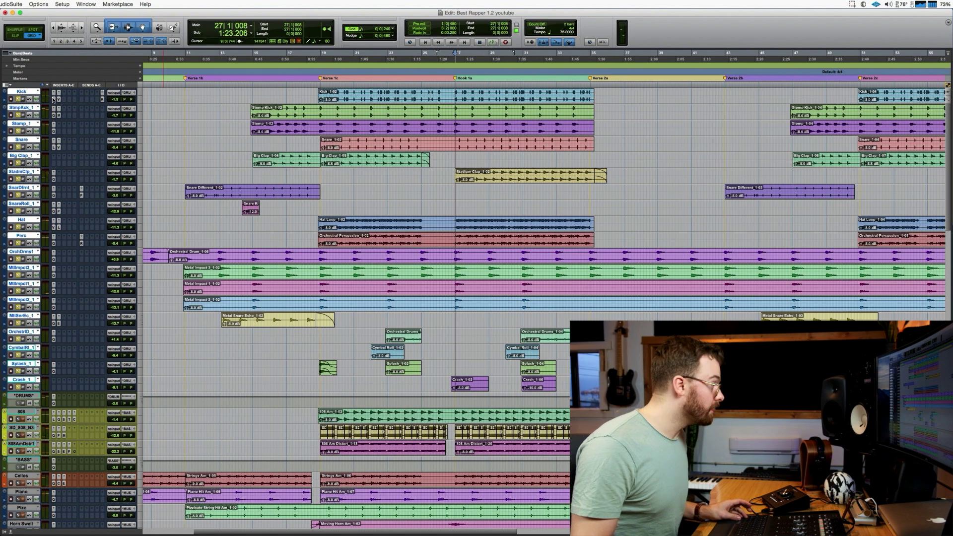
Step: Bypass the insert plug-ins on all selected drum tracks and replay the hook from bar 27 for comparison
key(space)
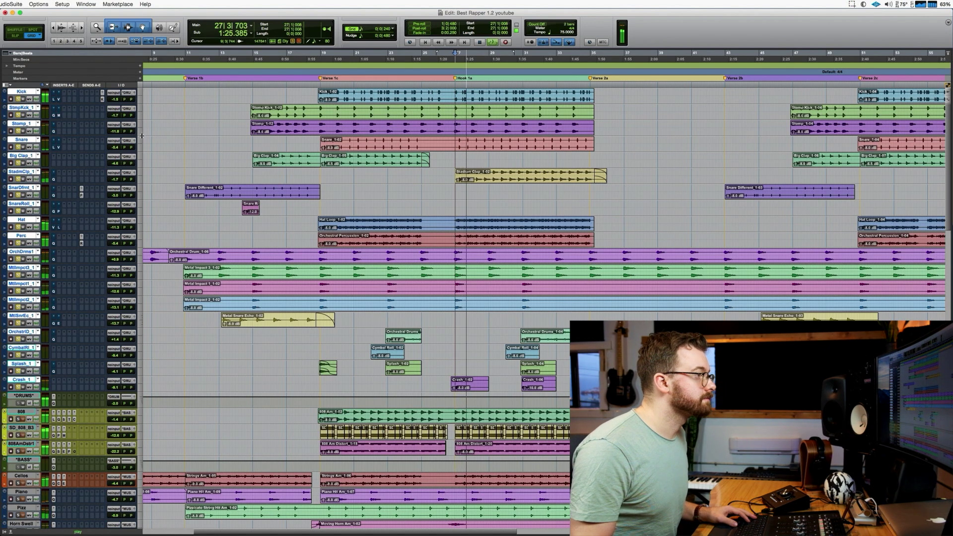
key(space)
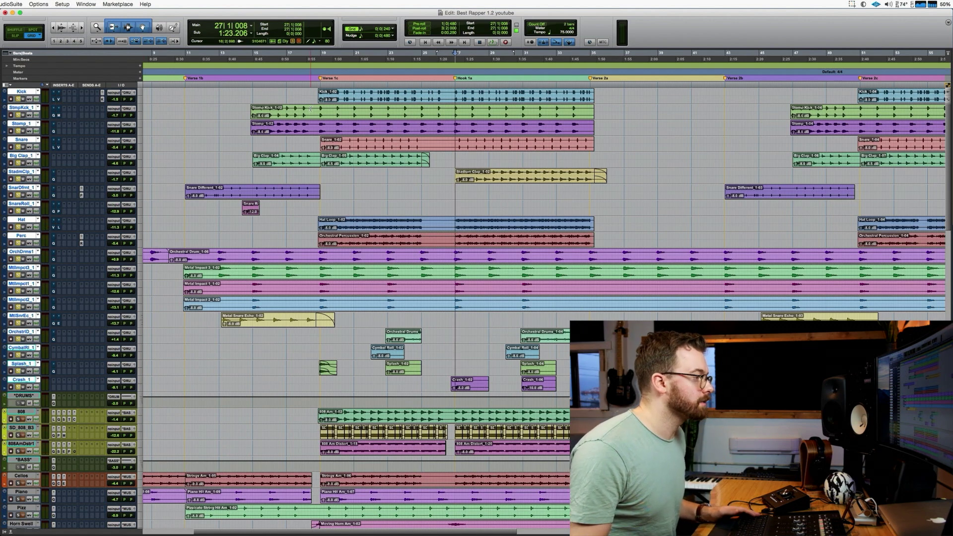
key(space)
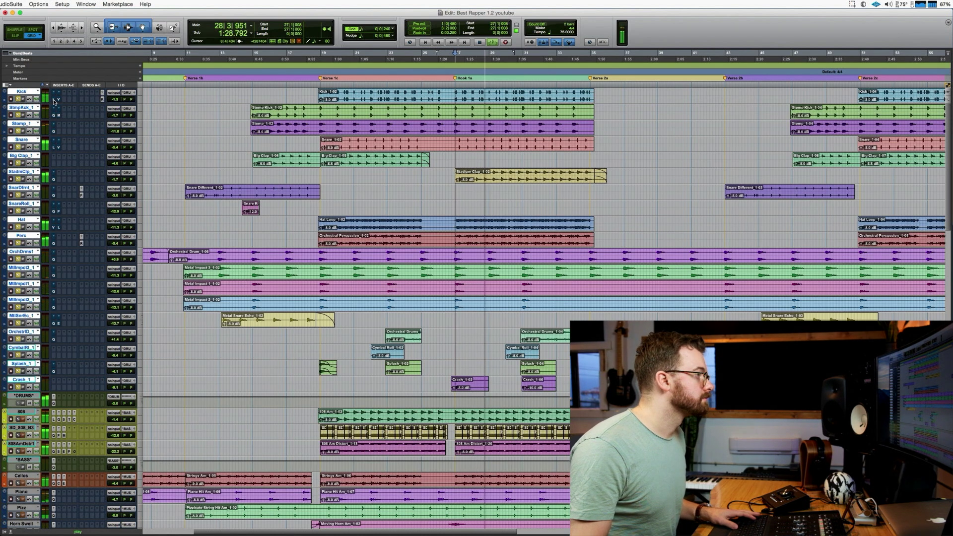
Step: Re-enable the insert plug-ins on all drum tracks and replay the hook from bar 27 for comparison
key(space)
key(space)
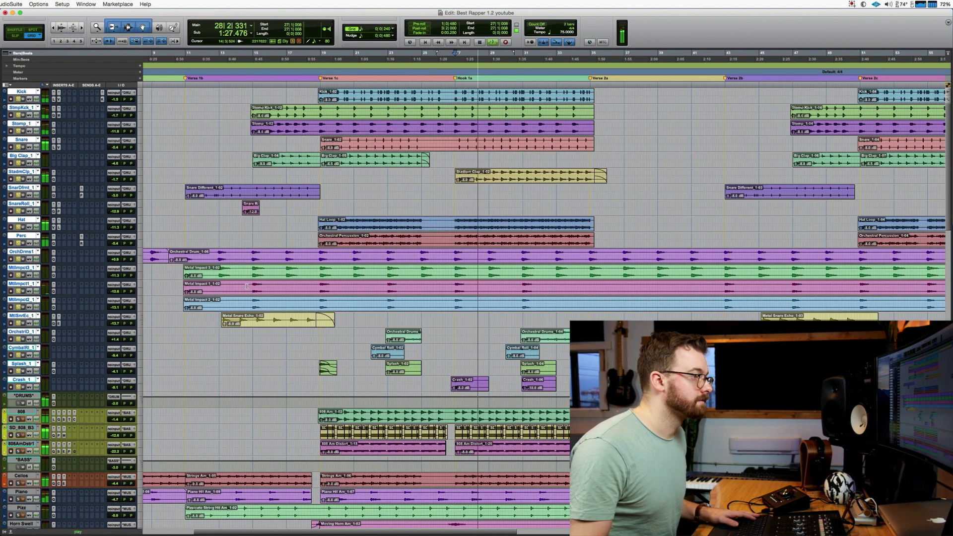
key(space)
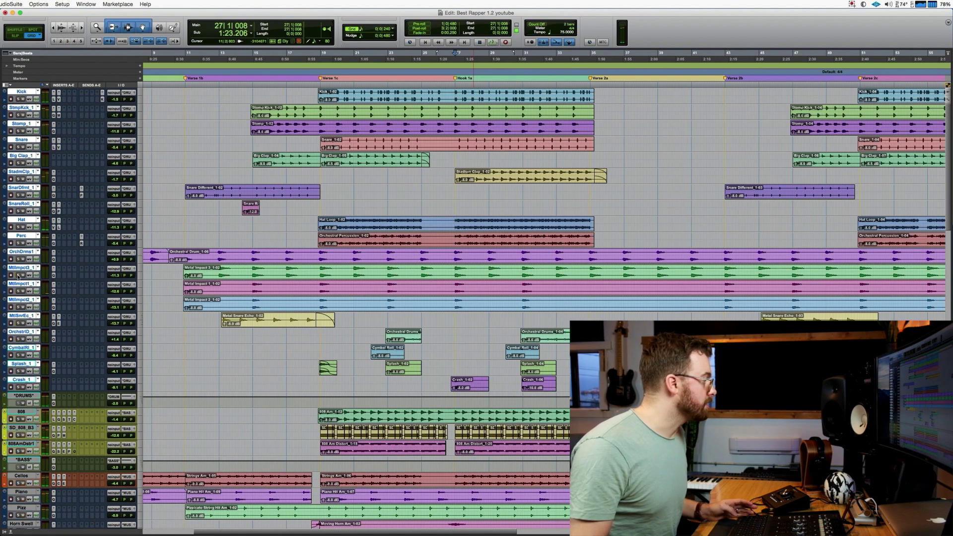
Step: Solo the 808 track in place of the drums and play it from just before Verse 1c
scroll(352, 328, down, 8)
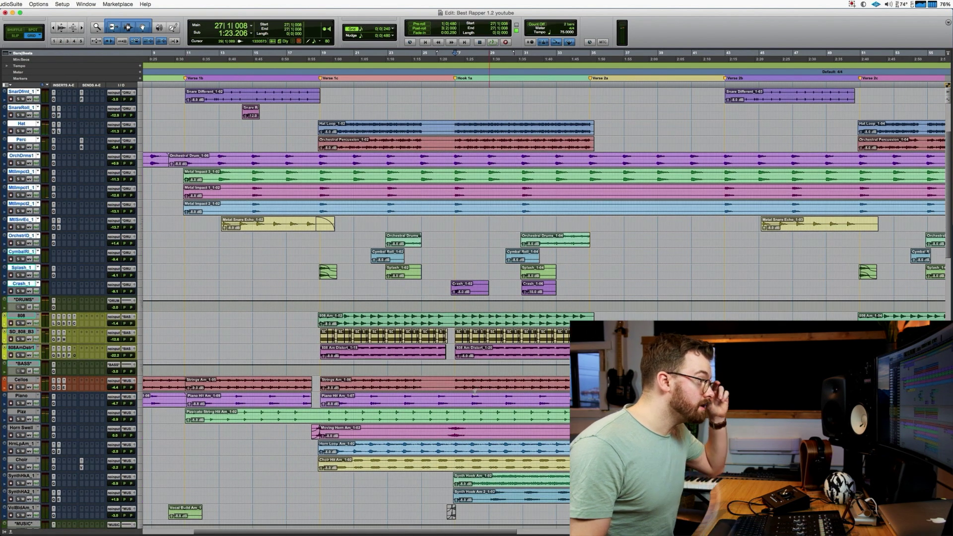
scroll(352, 328, down, 3)
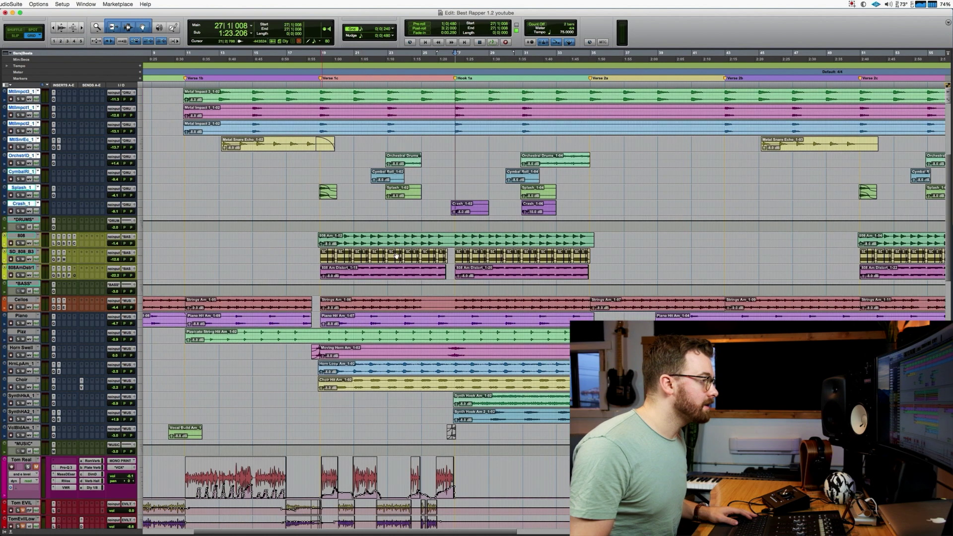
click(318, 258)
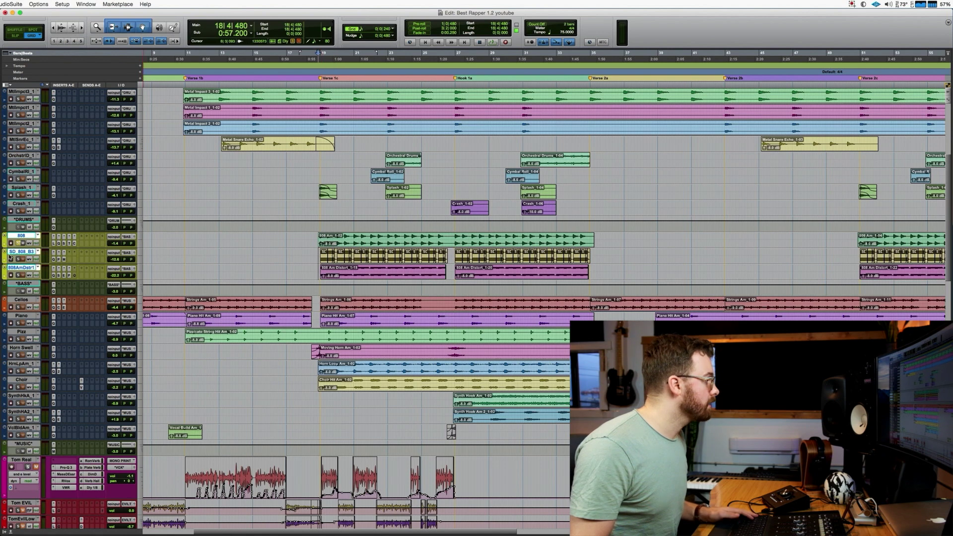
key(space)
key(super+bracketright)
key(super+bracketright)
key(super+bracketright)
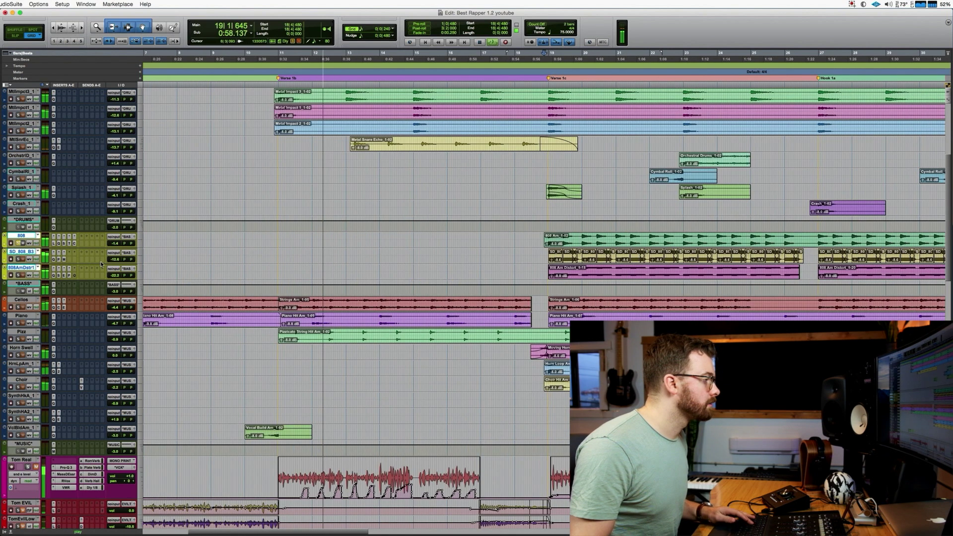
key(space)
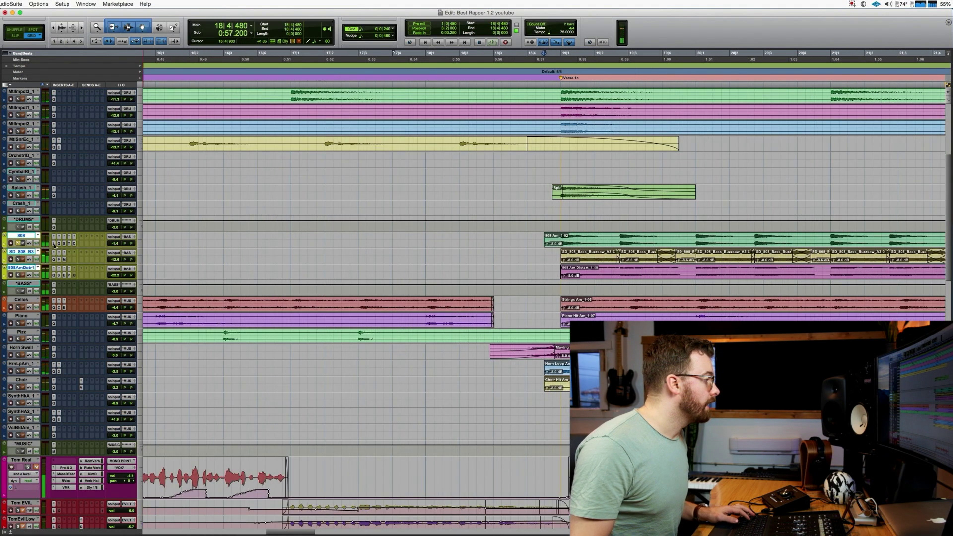
Step: Inspect the 808 track's insert plug-ins one after another in the Mix window, including Lo-Fi, FabFilter Pro-Q 3 and Saturation Knob
click(55, 245)
key(super+equal)
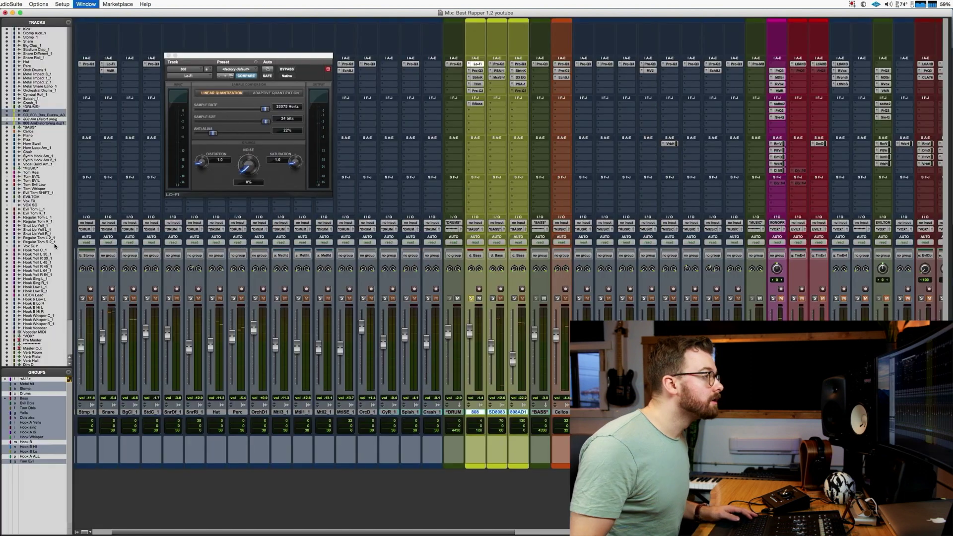
click(478, 71)
drag(260, 55, 576, 169)
click(478, 78)
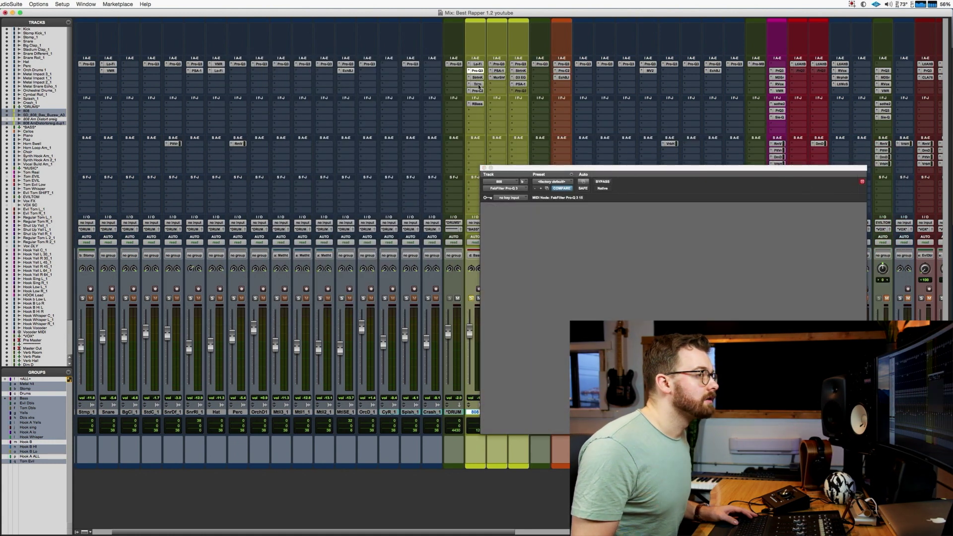
click(477, 91)
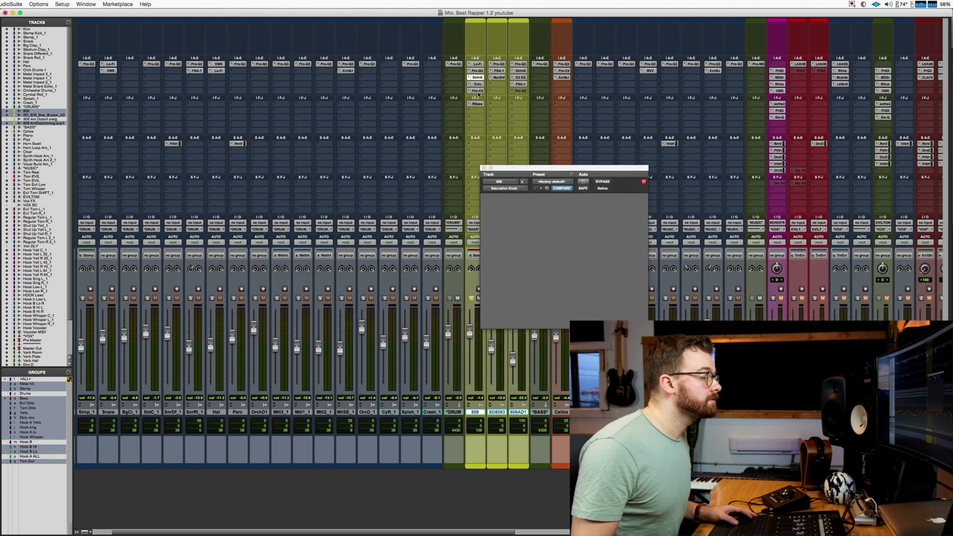
click(484, 168)
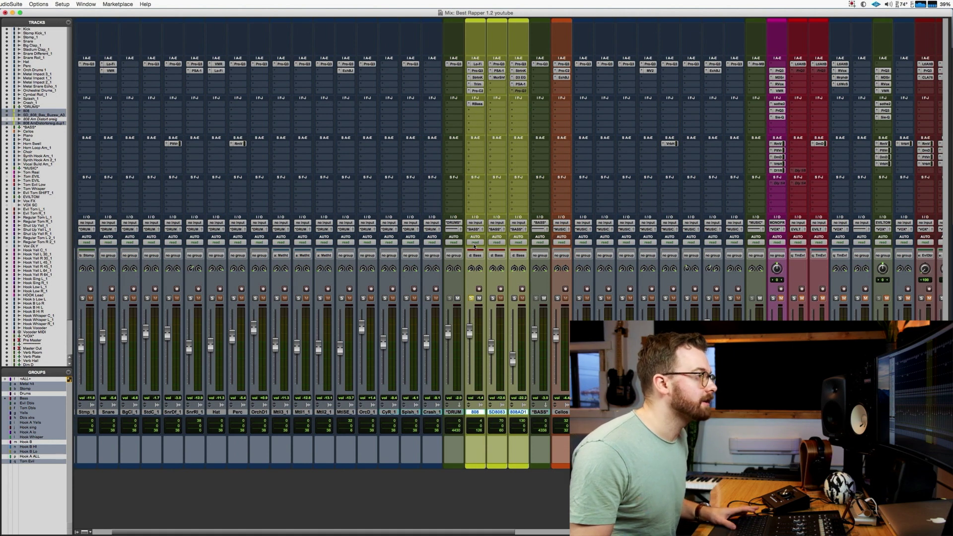
Step: Audition the 808 with all its insert plug-ins bypassed and re-enabled, and return to the Edit window
key(space)
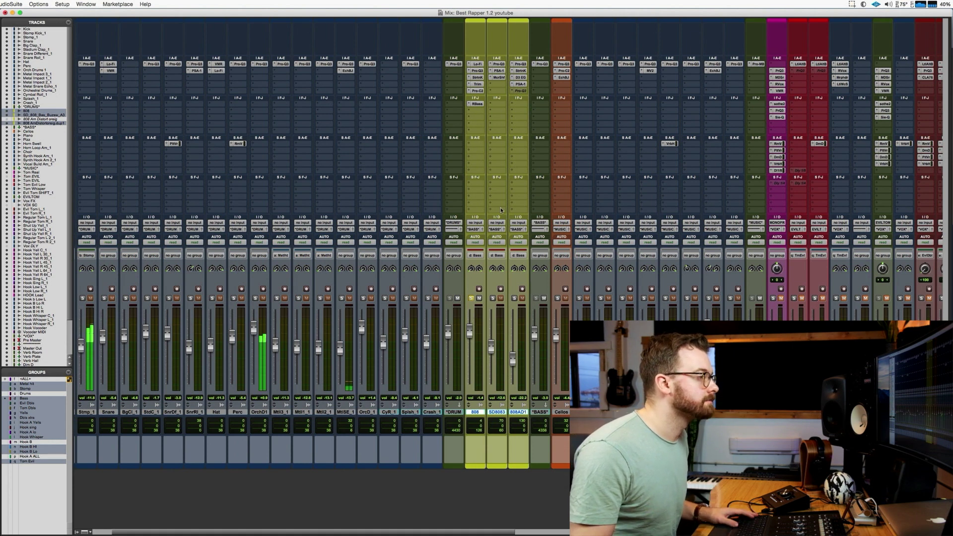
shift+super+click(477, 68)
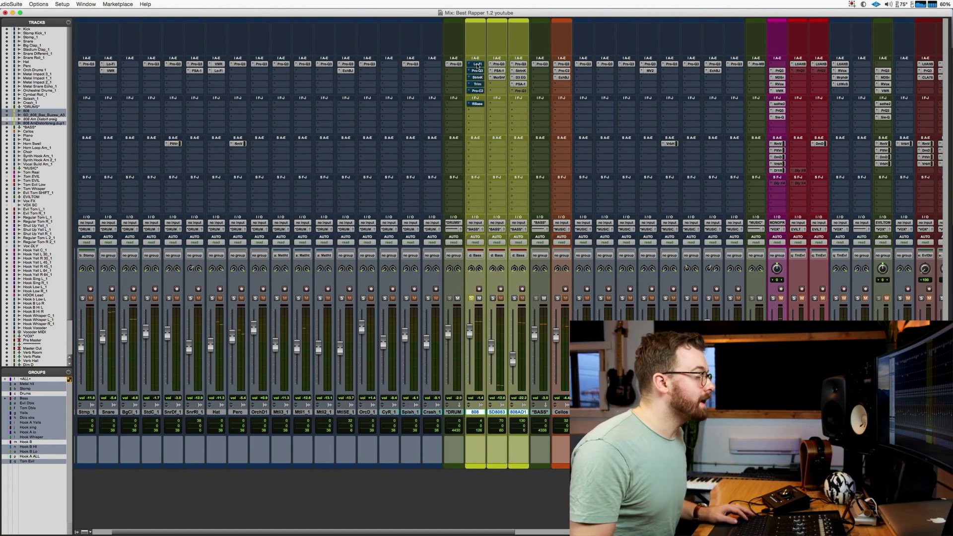
shift+super+click(477, 65)
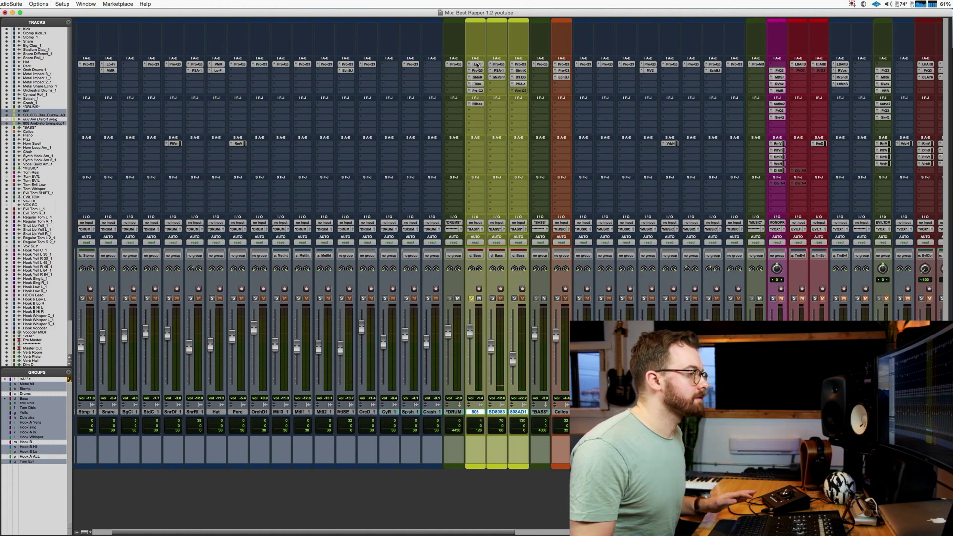
key(space)
key(super+equal)
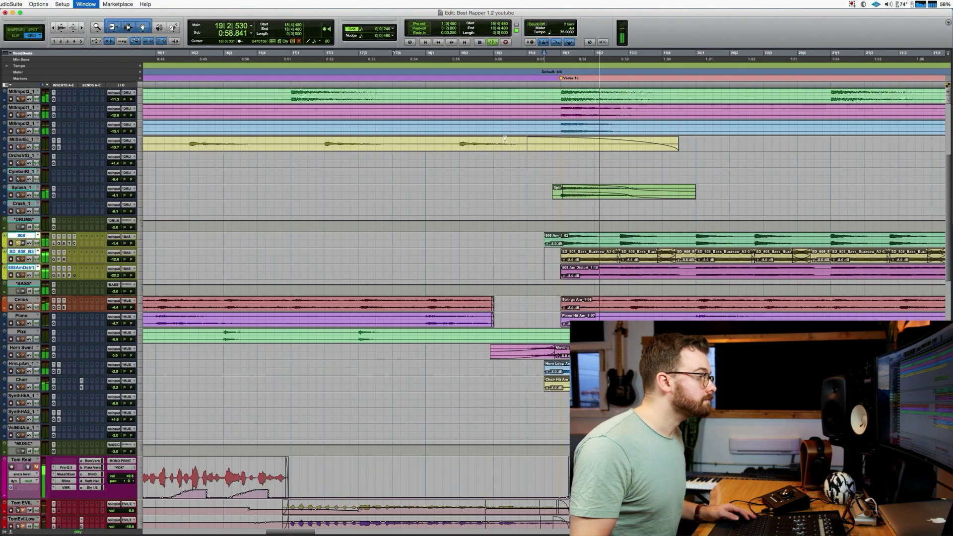
Step: Place the playback start just before Verse 1c at 18|4|946 and audition the 808 and distorted 808 tracks with changing solos
key(super+bracketleft)
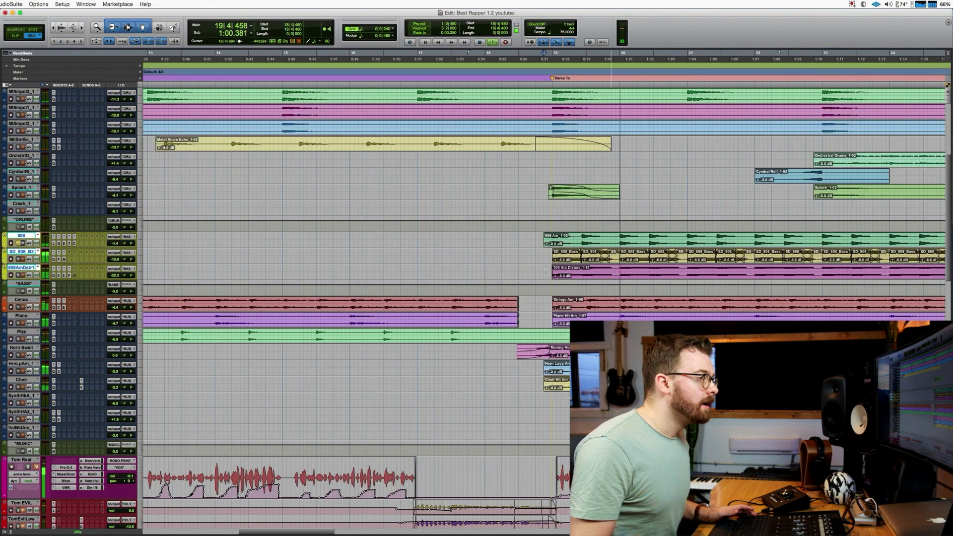
click(550, 270)
scroll(580, 270, right, 5)
scroll(548, 273, right, 1)
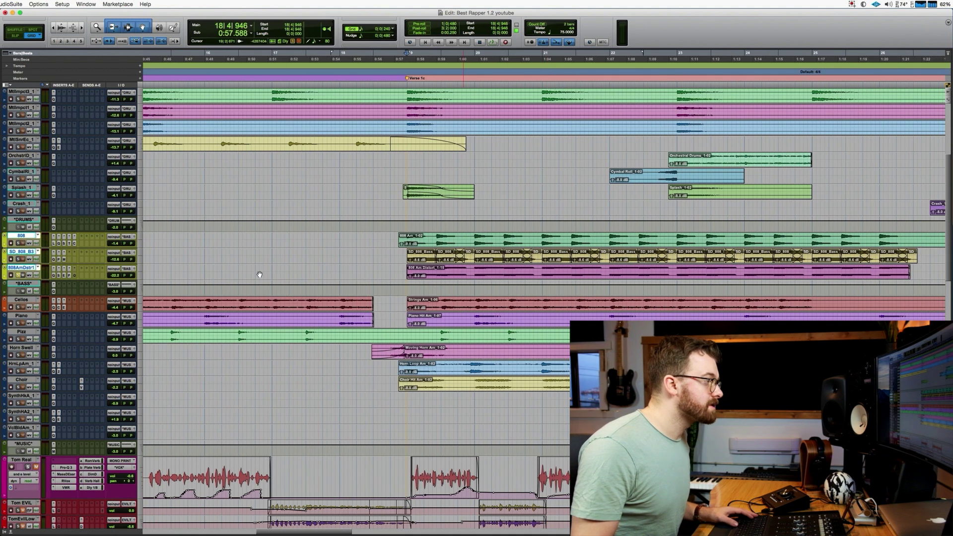
key(space)
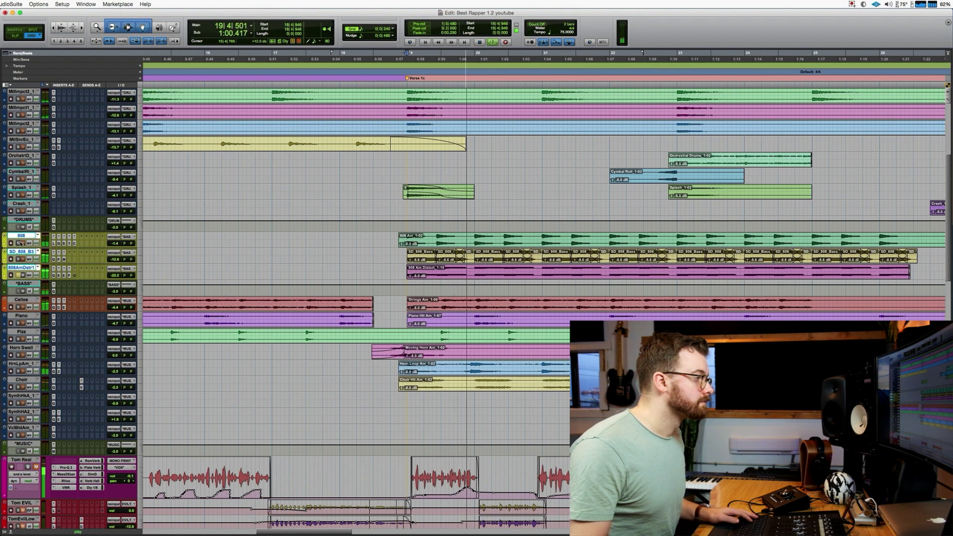
key(space)
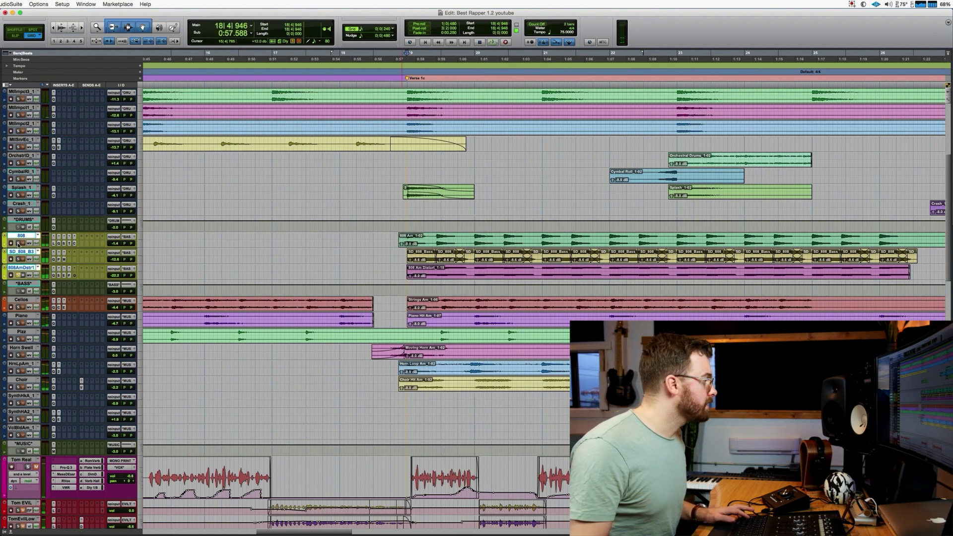
key(space)
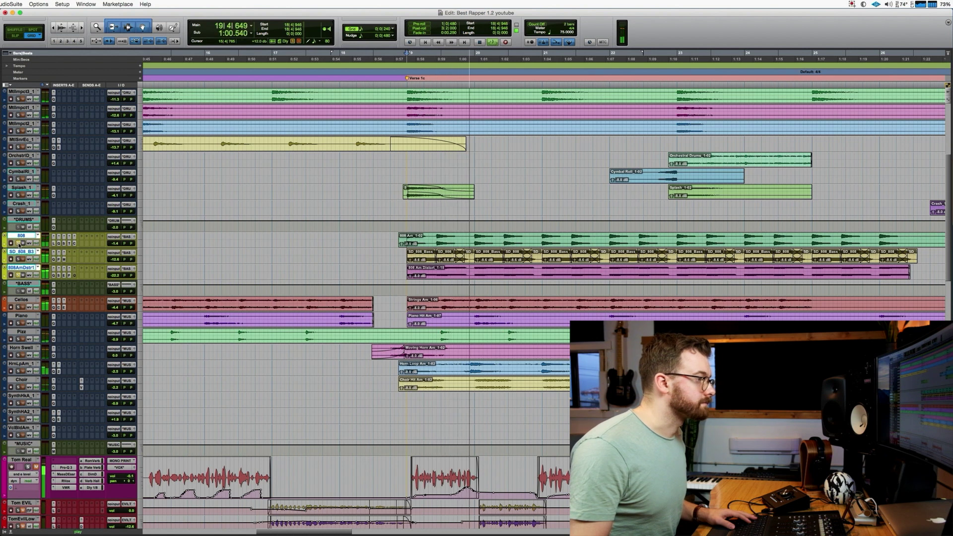
key(space)
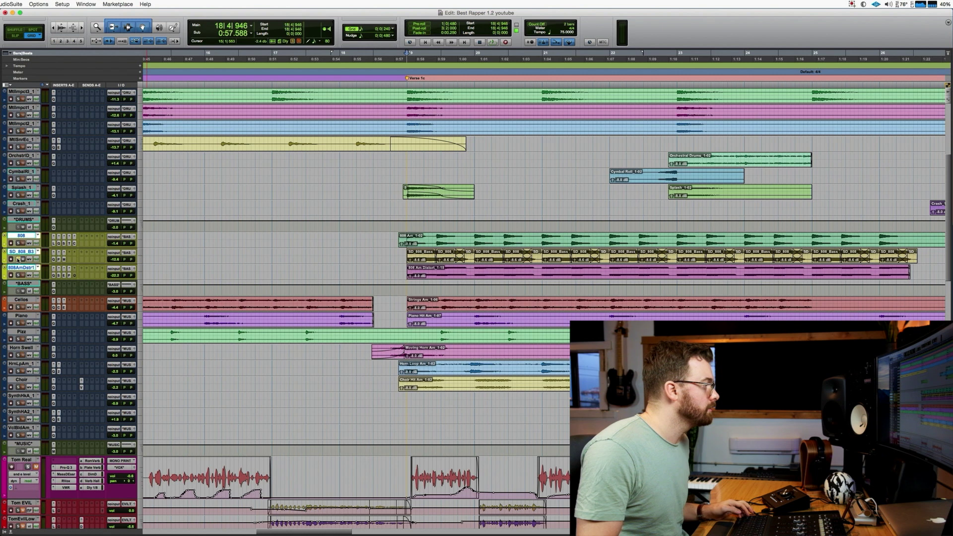
Step: Audition the SD_808_Bass_Buzzsaw_A3 track soloed from just before Verse 1c
click(399, 253)
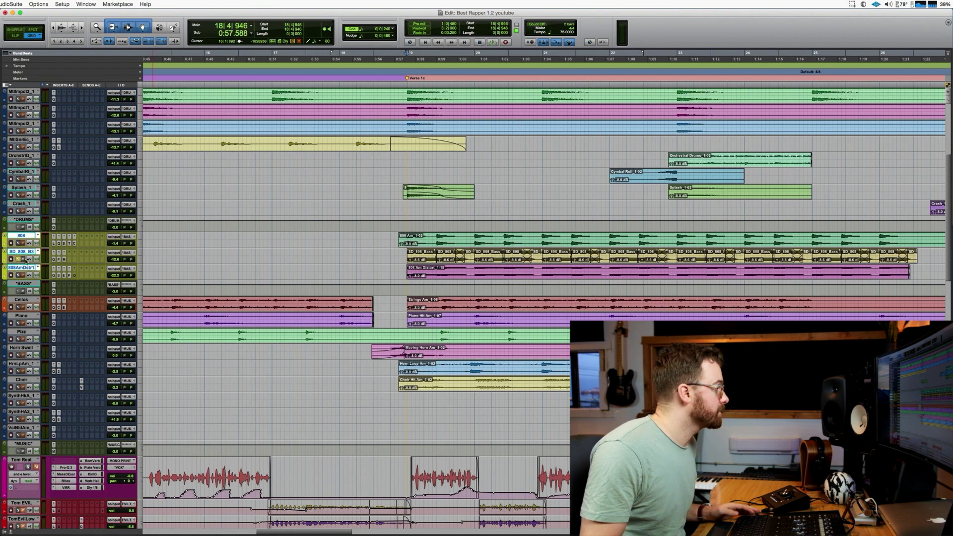
key(space)
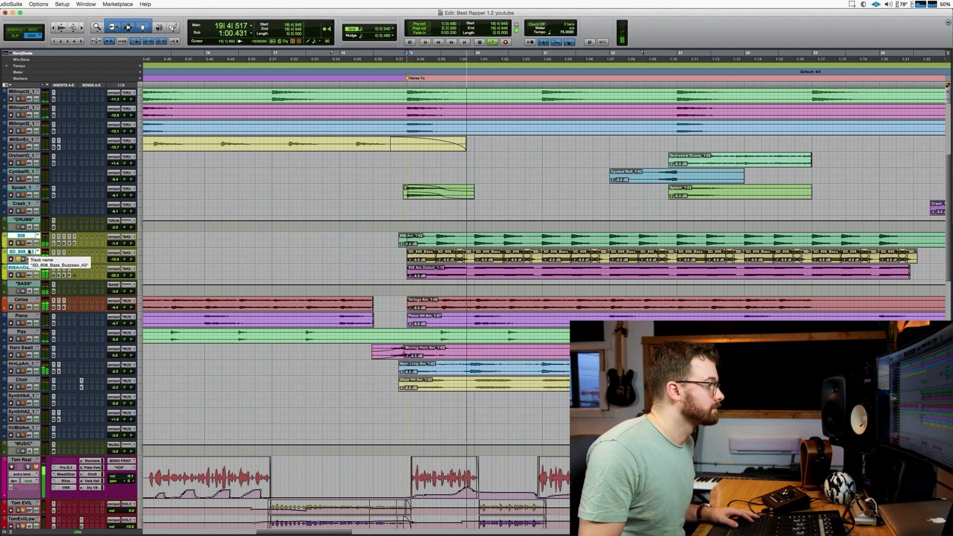
key(space)
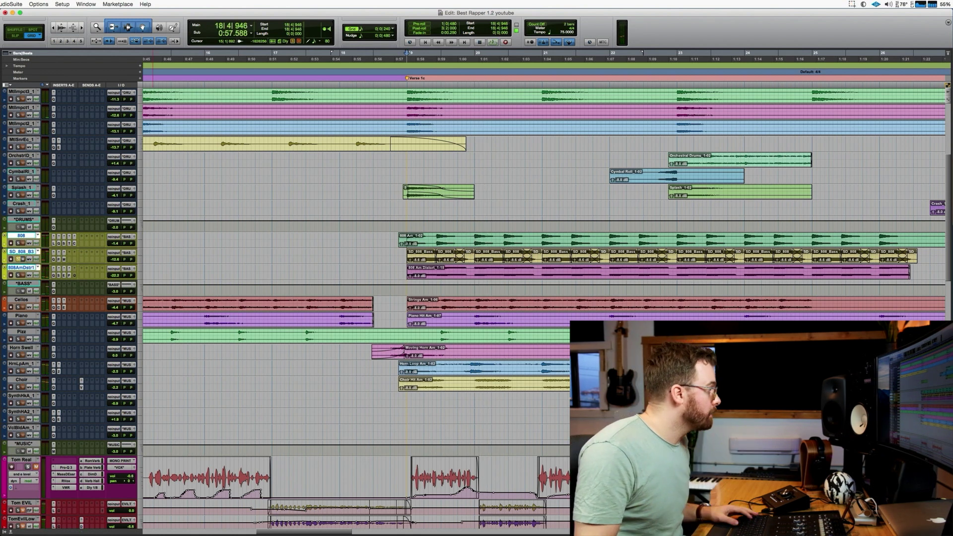
Step: Inspect the buzzsaw 808 track's Pro-Q 3, SansAmp PSA-1 and MicroShift plug-ins one after another
click(54, 259)
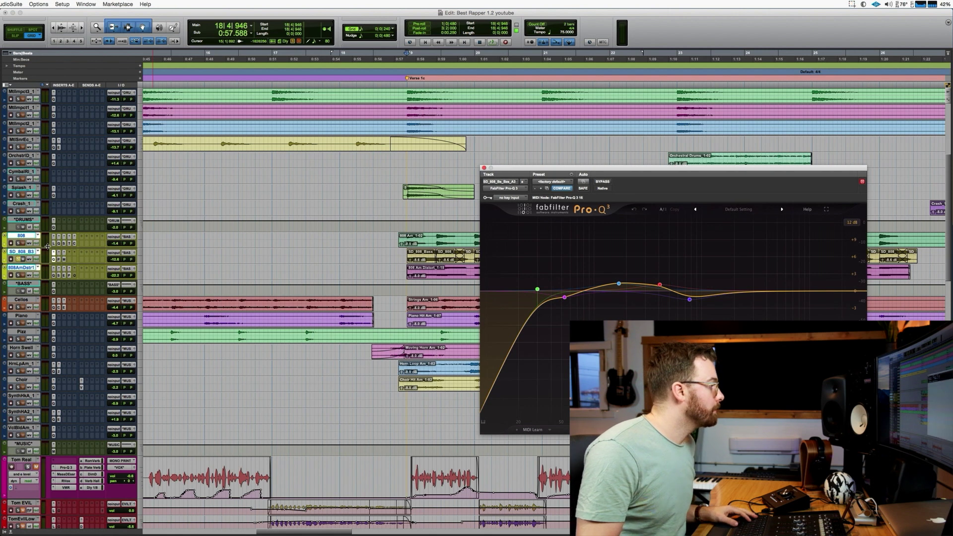
click(59, 259)
drag(591, 171, 513, 136)
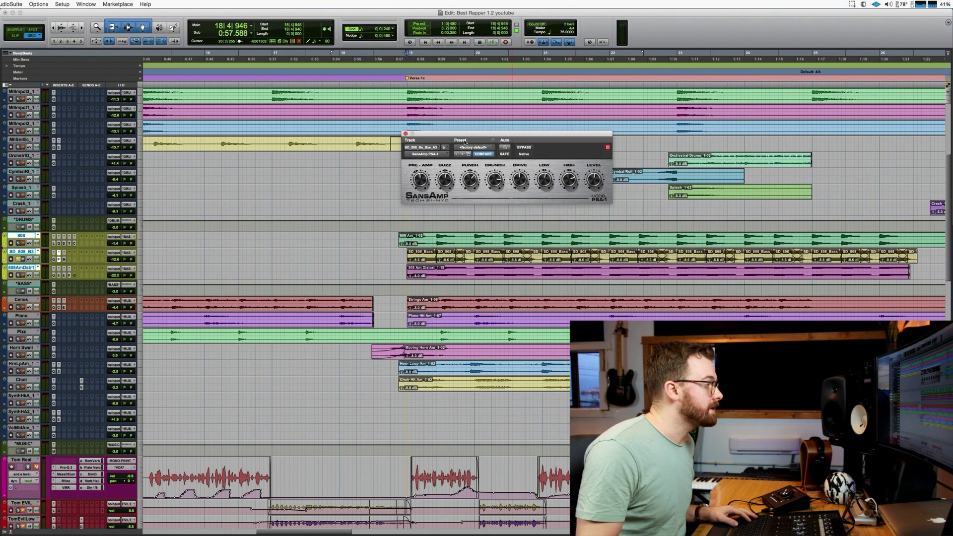
click(64, 260)
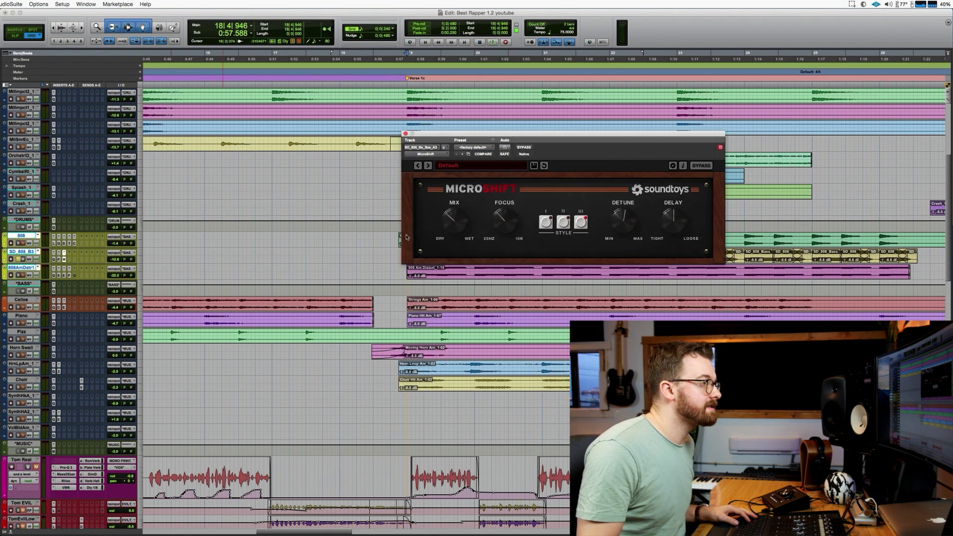
click(64, 259)
Step: Play the buzzsaw 808 with all inserts bypassed and again with only MicroShift bypassed
key(space)
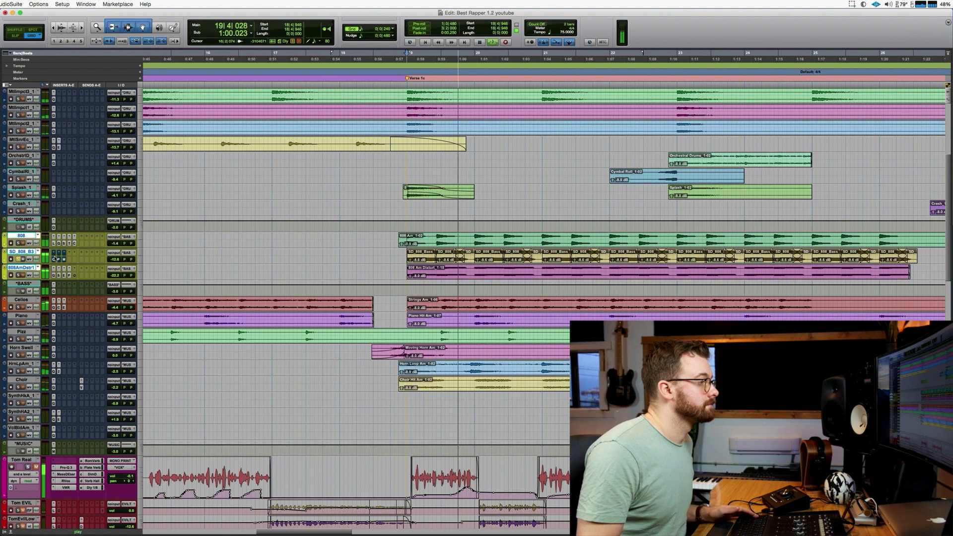
key(space)
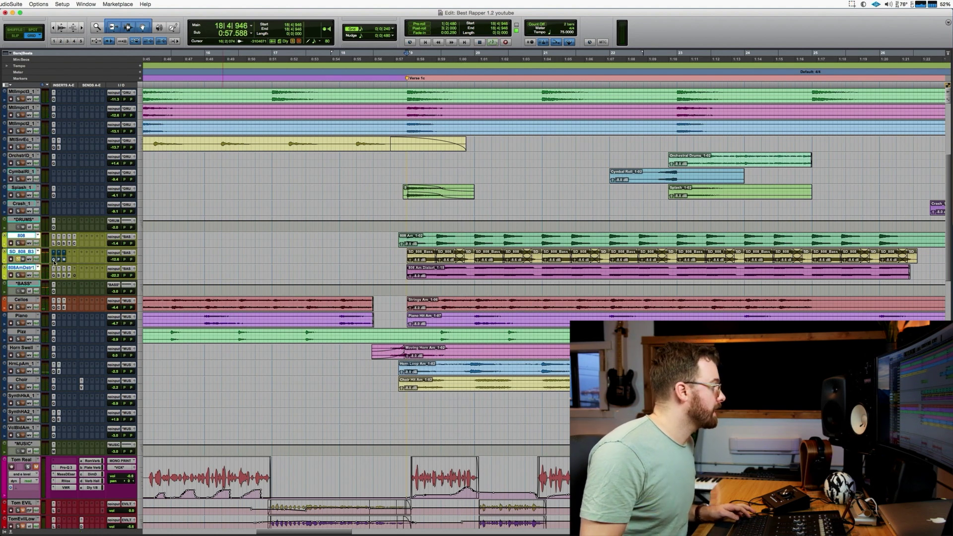
key(space)
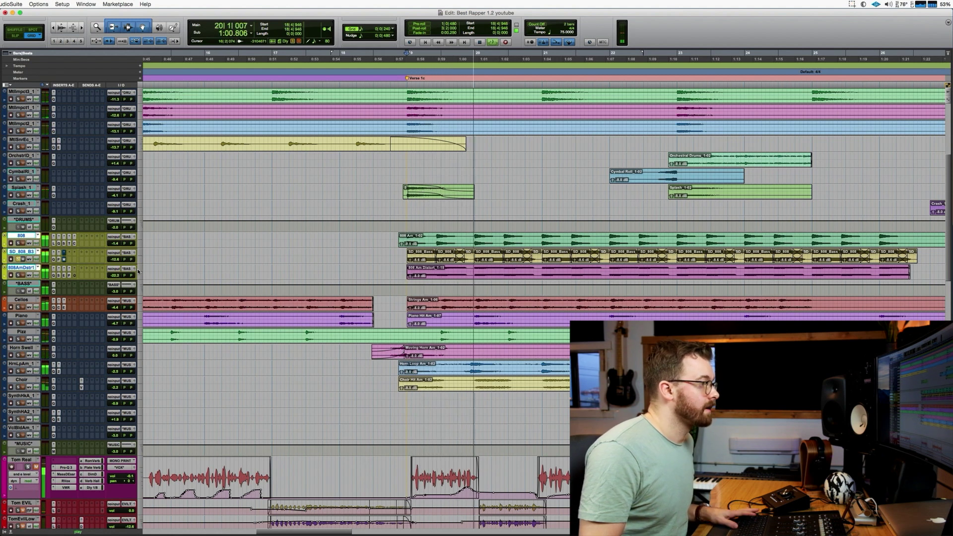
key(space)
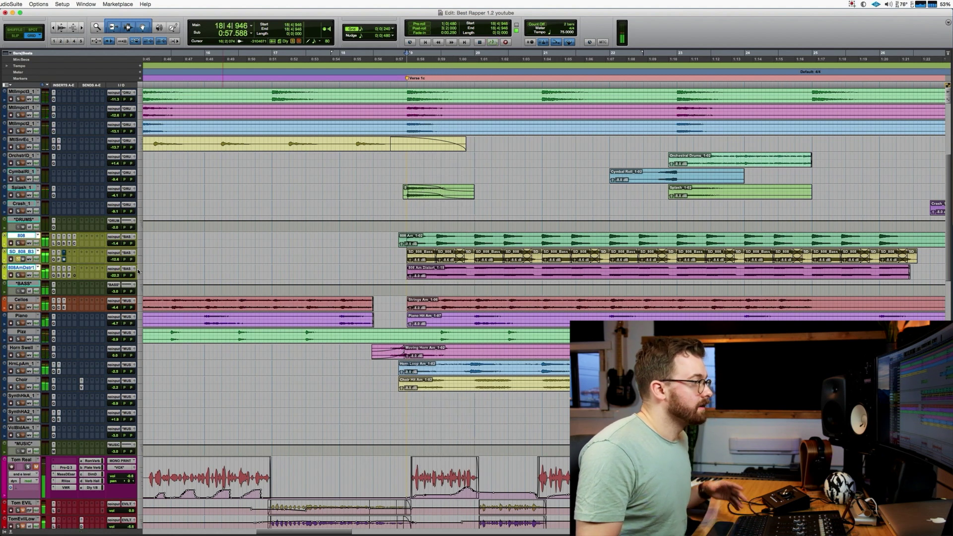
Step: Reopen MicroShift on the buzzsaw 808 track and audition the sound with the plug-in active
click(64, 259)
key(space)
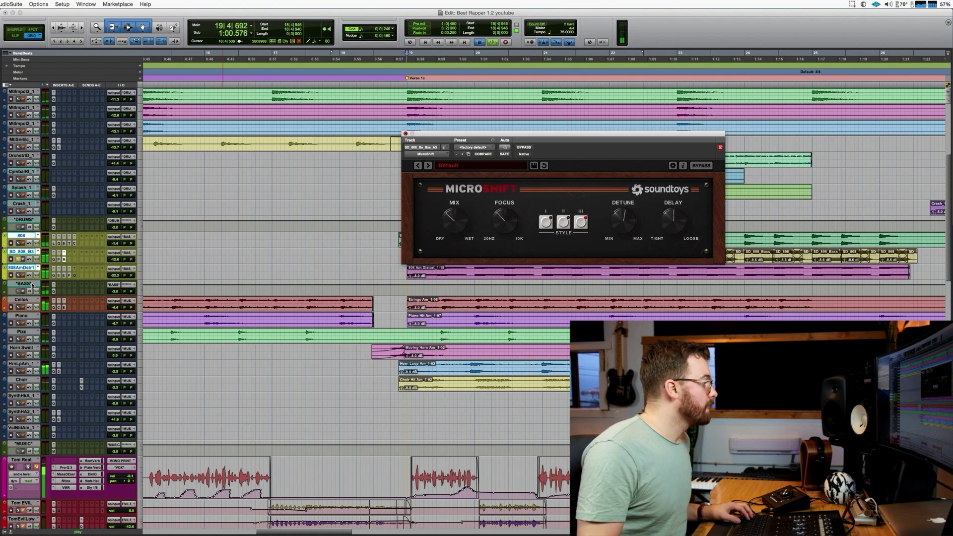
key(space)
Step: Close the MicroShift window and play all three bass tracks soloed together from just before Verse 1c
key(super+w)
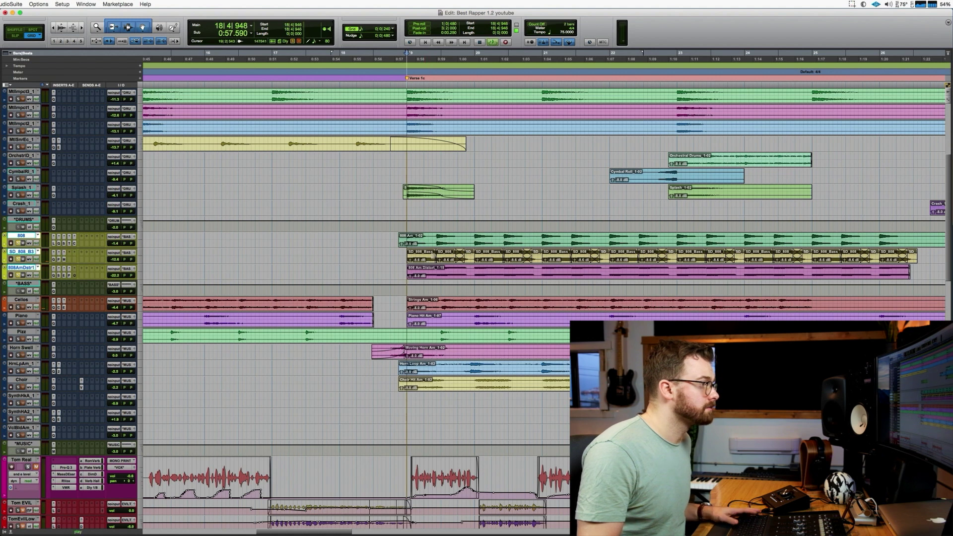
key(space)
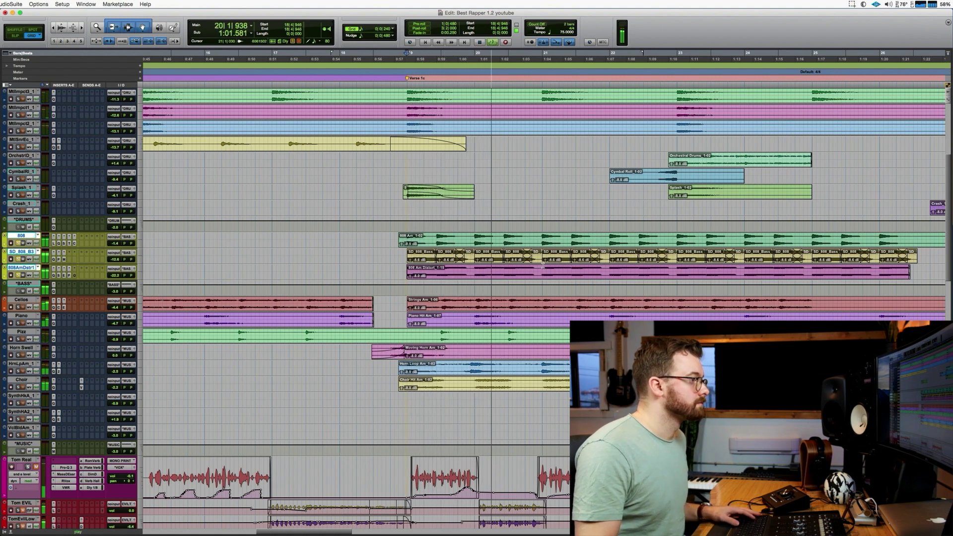
key(space)
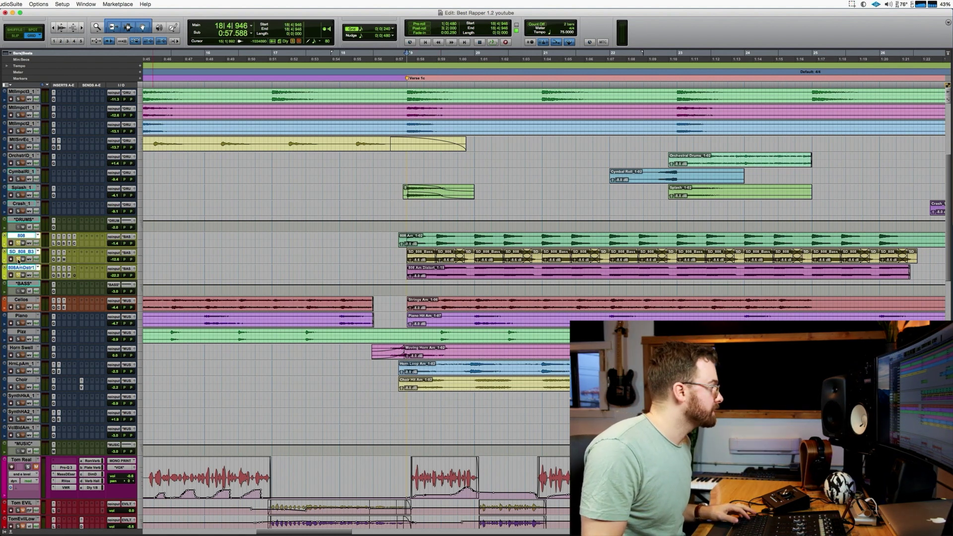
Step: Play the passage from just before Verse 1c twice to hear the bass tracks
key(space)
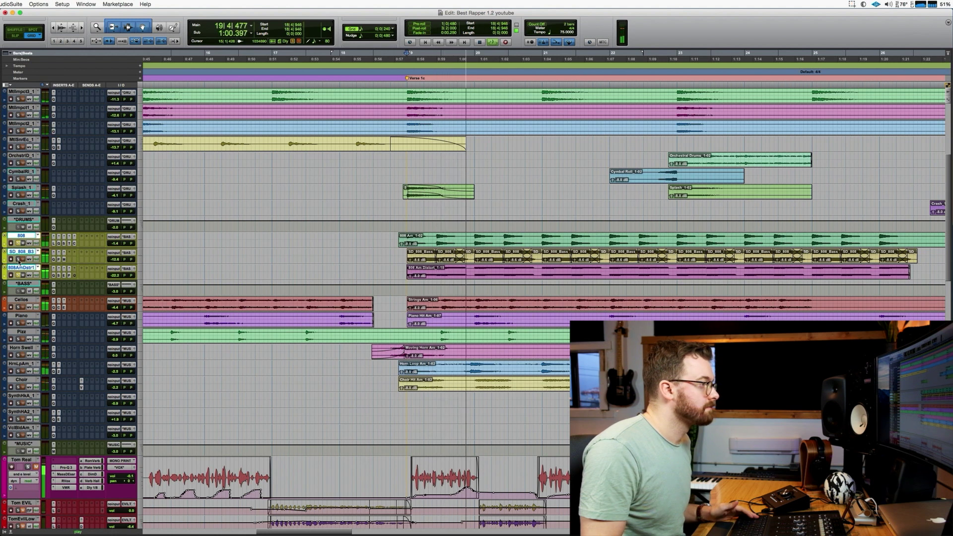
key(space)
key(space)
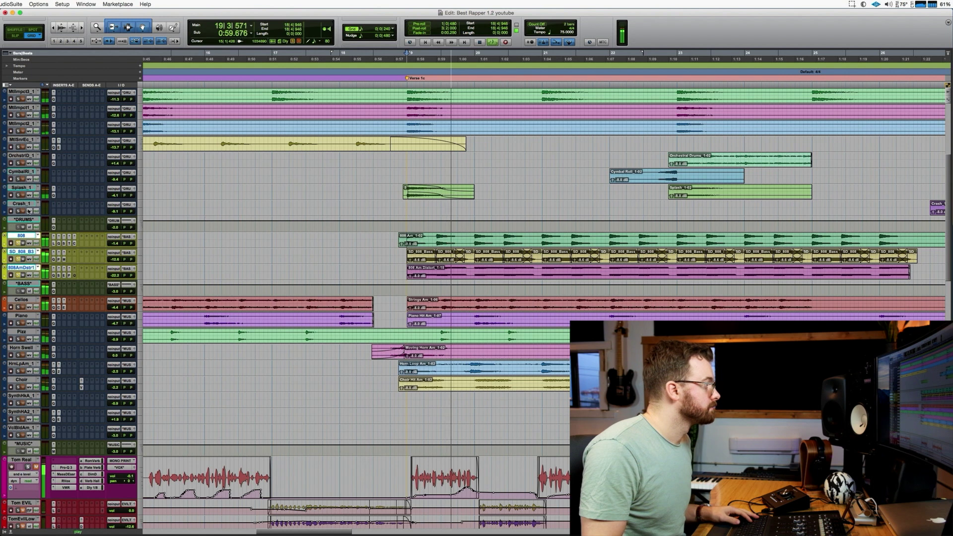
key(space)
Step: Select the music tracks from Cellos to Vocal Build and inspect Pro-Q 3 on Piano, Pizz, Horn Loop and Synth Hook
click(21, 299)
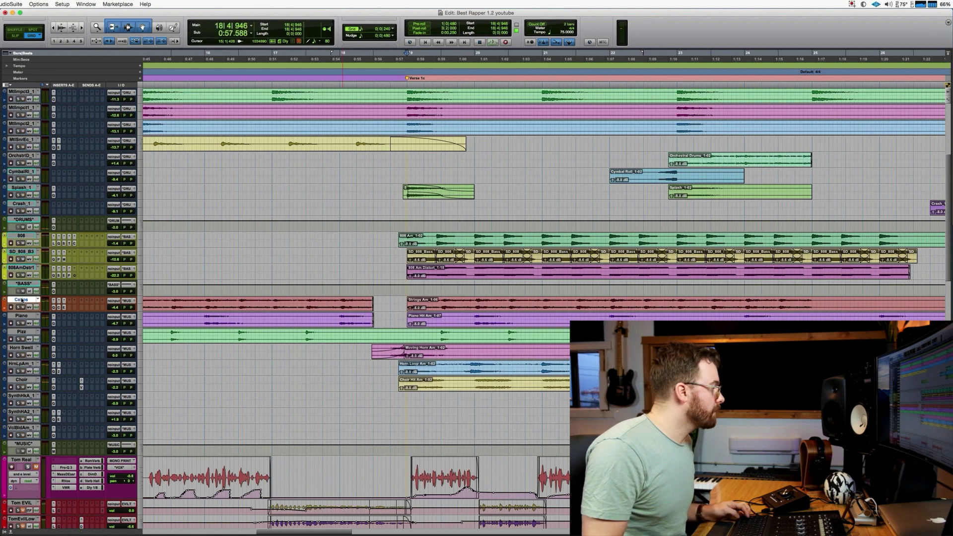
shift+click(27, 429)
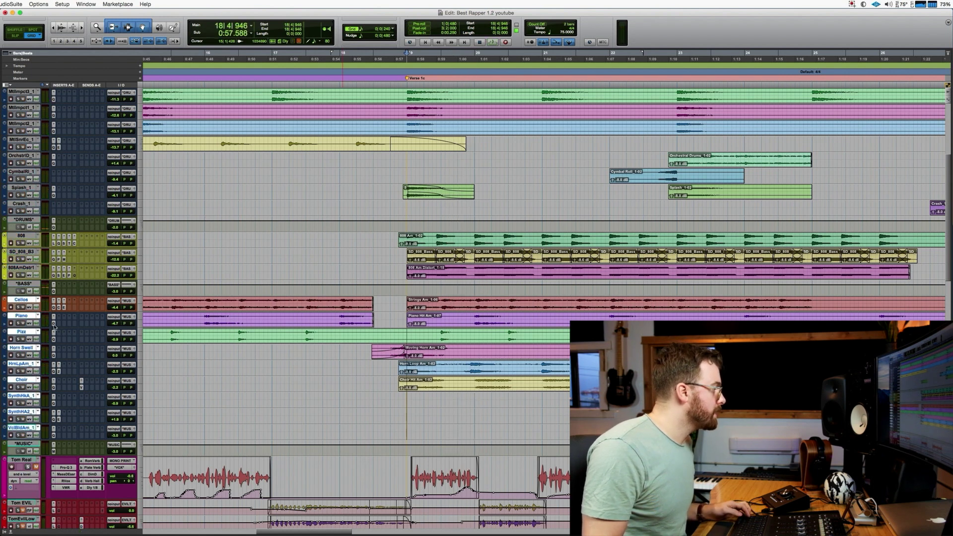
click(53, 323)
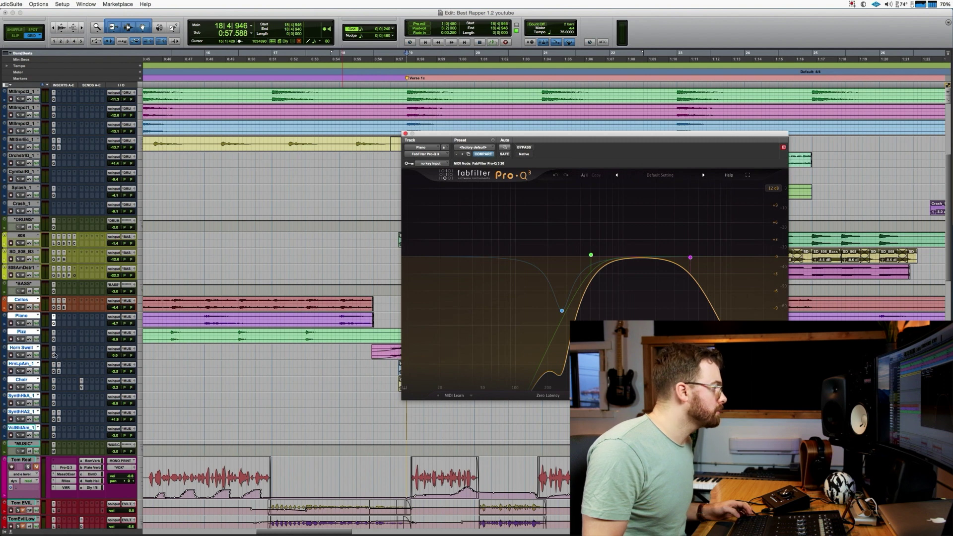
click(54, 339)
click(53, 372)
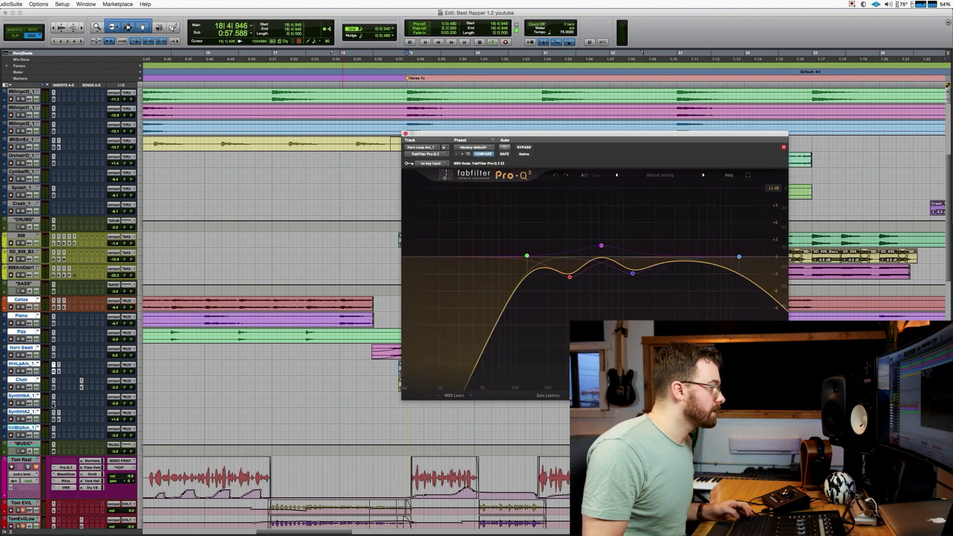
click(53, 404)
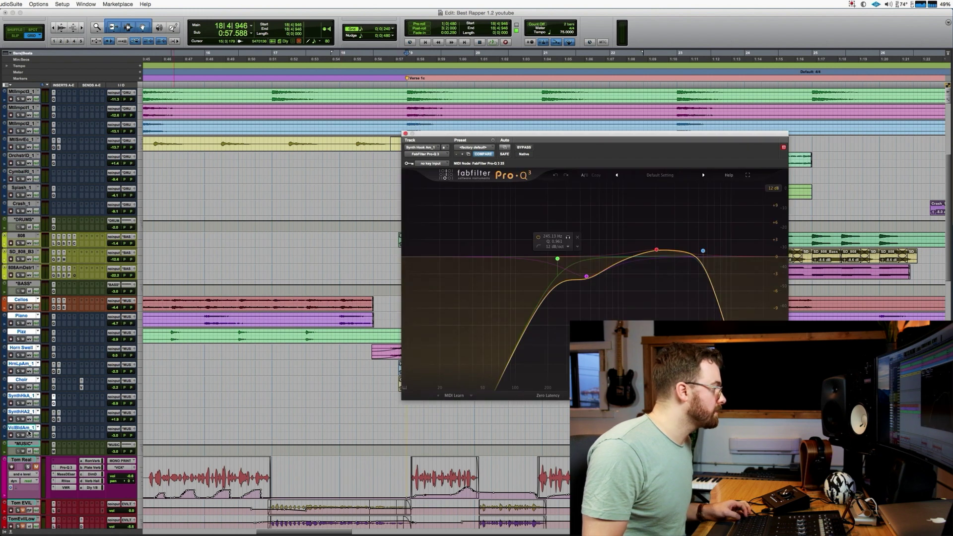
Step: Close Pro-Q 3, solo the music tracks and play them before Verse 1c with their inserts active and again with all inserts bypassed
click(18, 308)
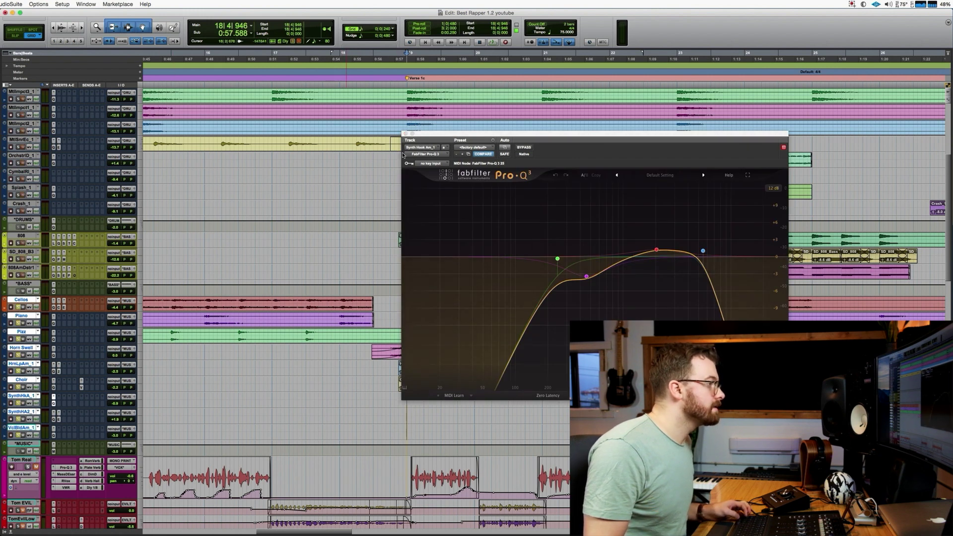
click(405, 134)
key(space)
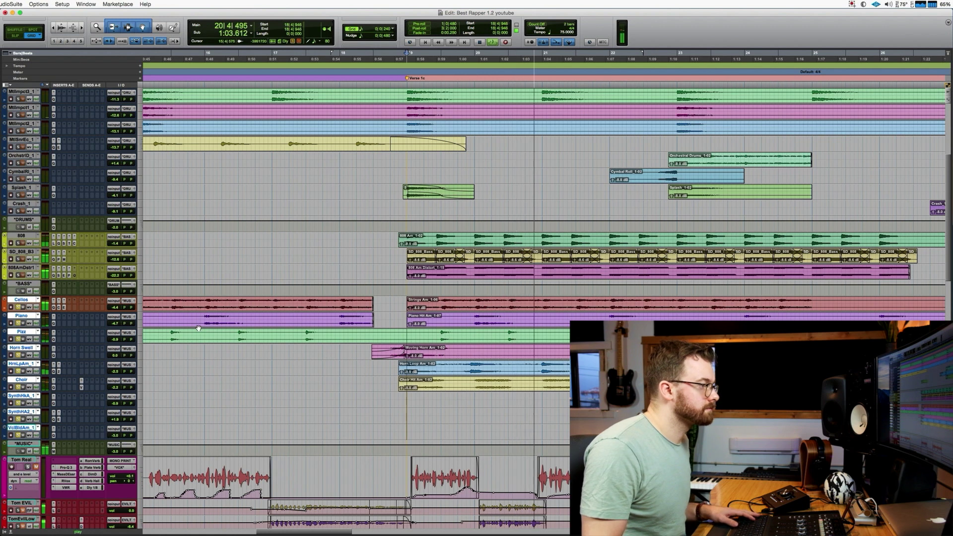
key(space)
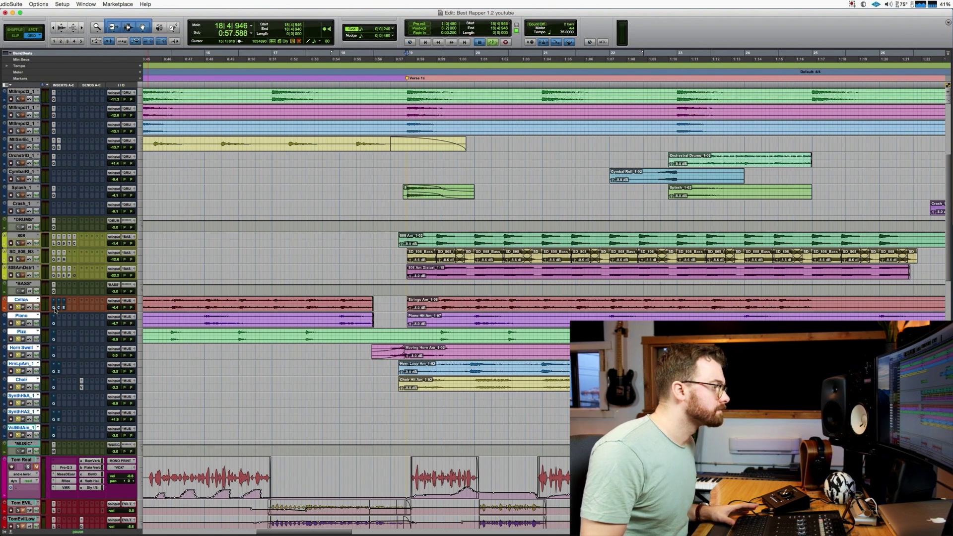
key(space)
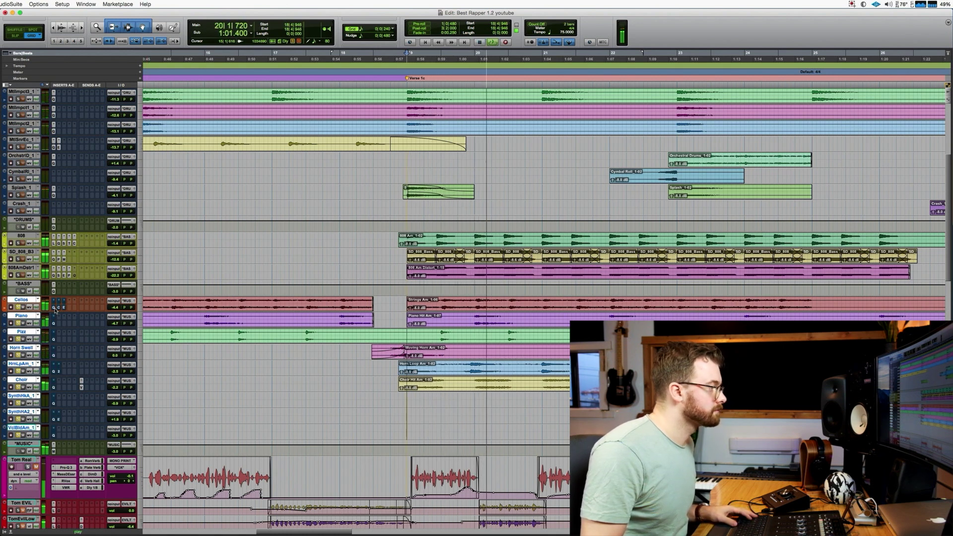
key(space)
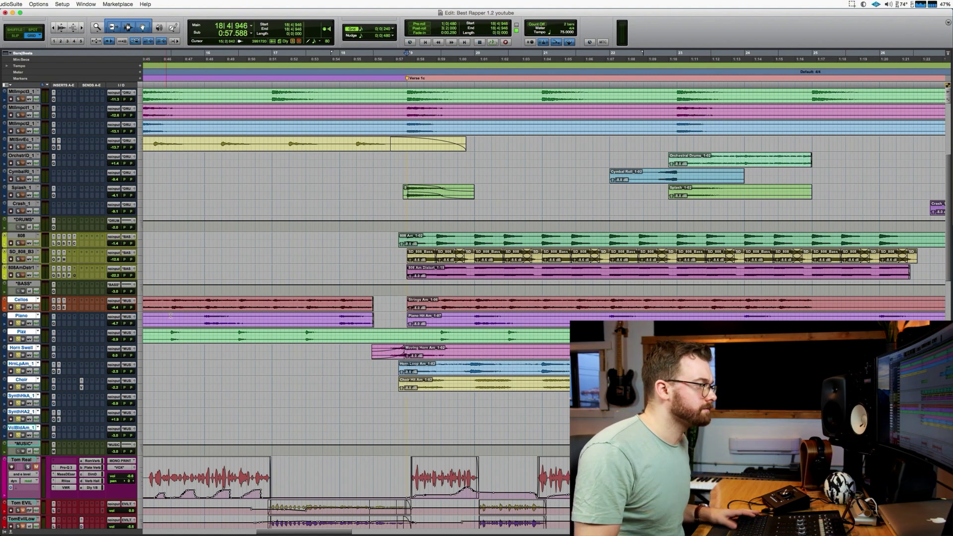
Step: Play the soloed music tracks again with their inserts active, and once more unsoloed in the full mix
key(space)
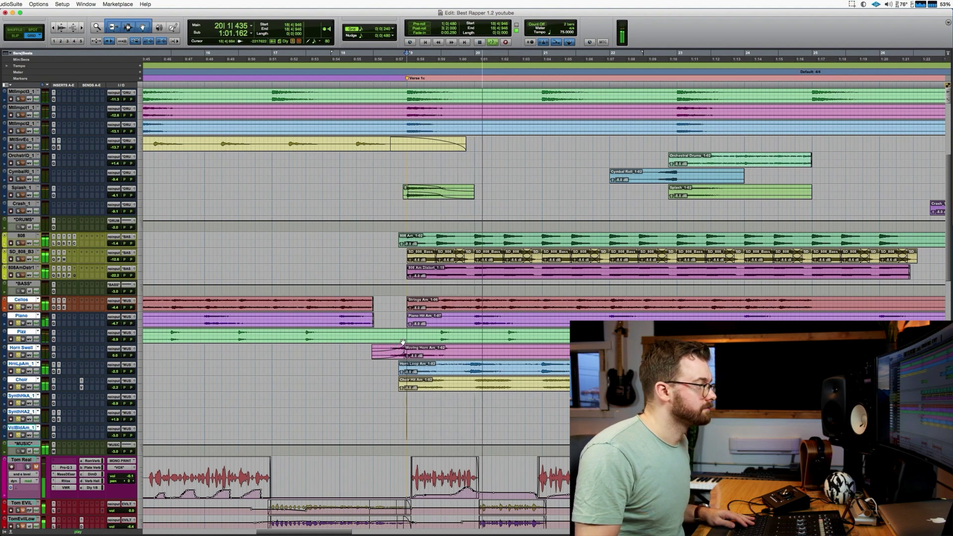
key(space)
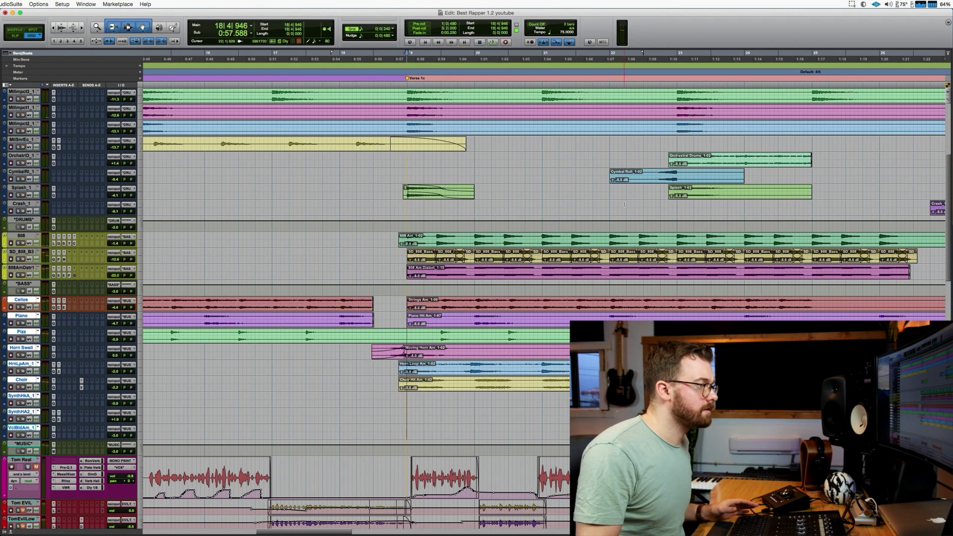
key(space)
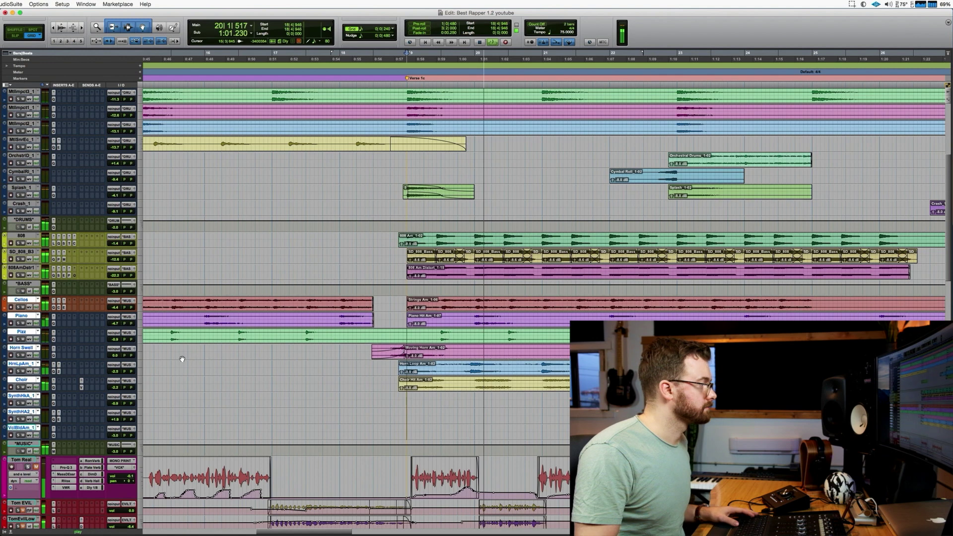
key(space)
Step: Zoom out the timeline, show the regular lead vocal track as a waveform and place the cursor at its first clip in Verse 1b
scroll(347, 377, down, 8)
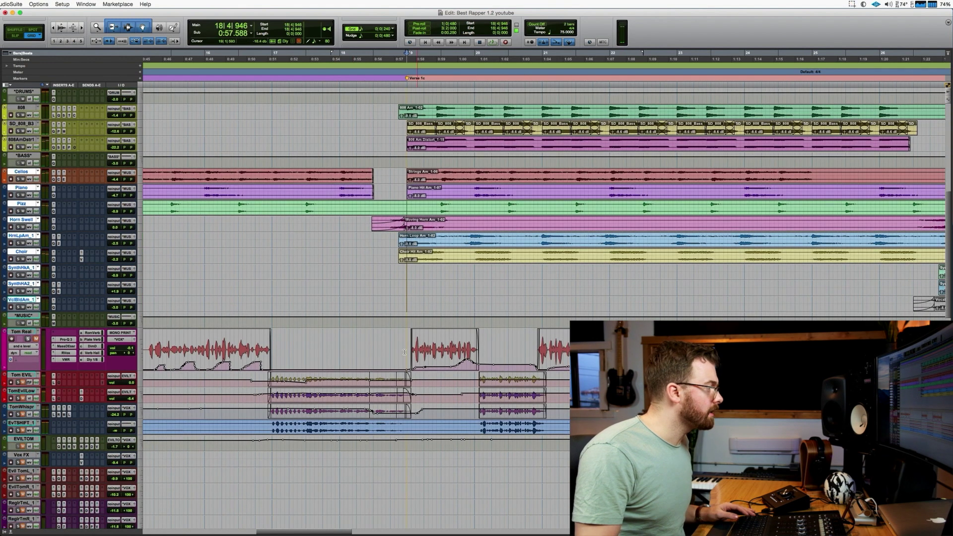
key(super+bracketleft)
scroll(42, 249, down, 7)
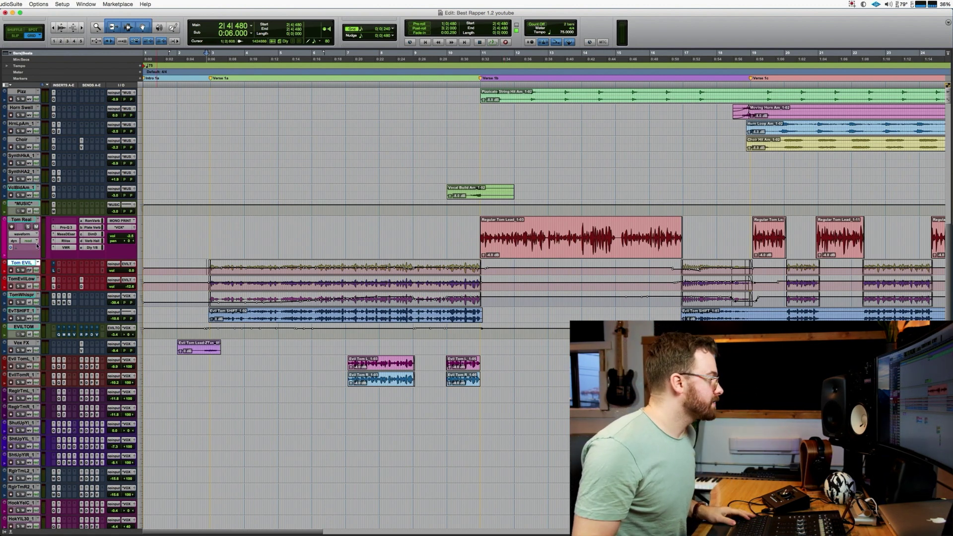
click(466, 227)
key(Tab)
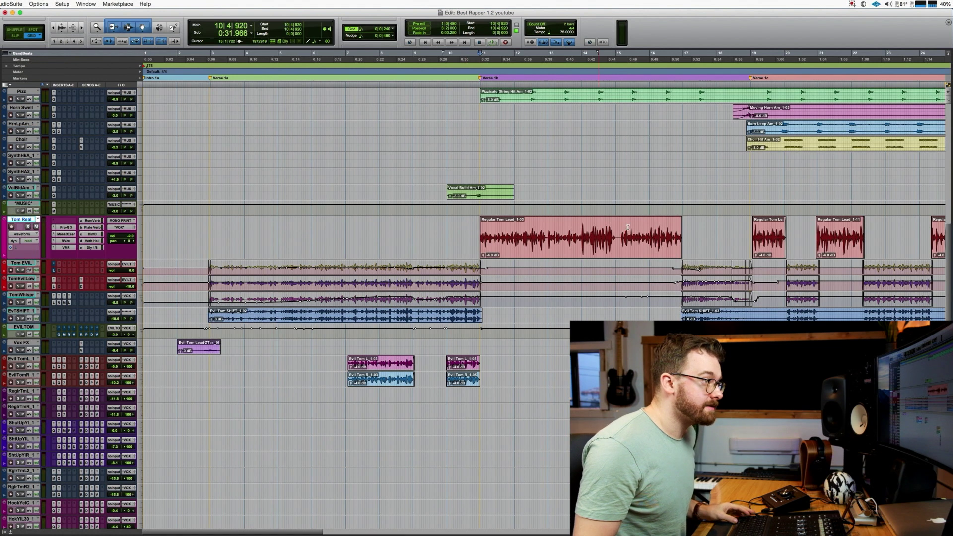
scroll(517, 233, right, 3)
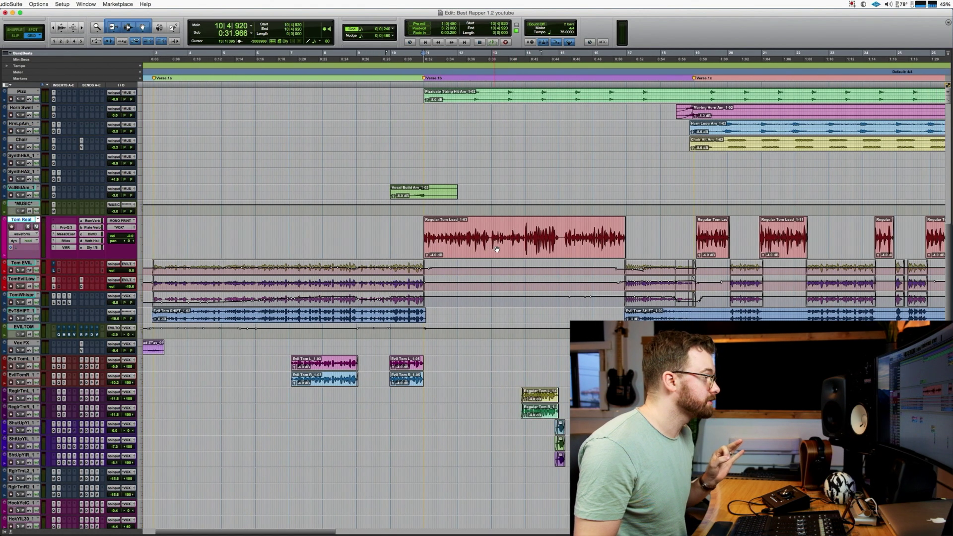
Step: Switch the evil lead vocal track to waveform view and place the cursor just before Verse 1a
click(147, 271)
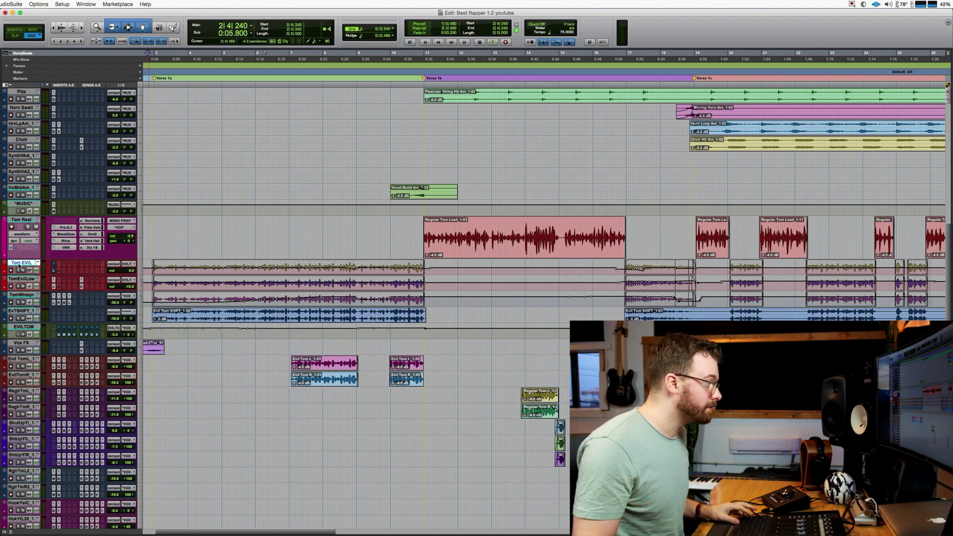
key(ctrl+minus)
click(151, 312)
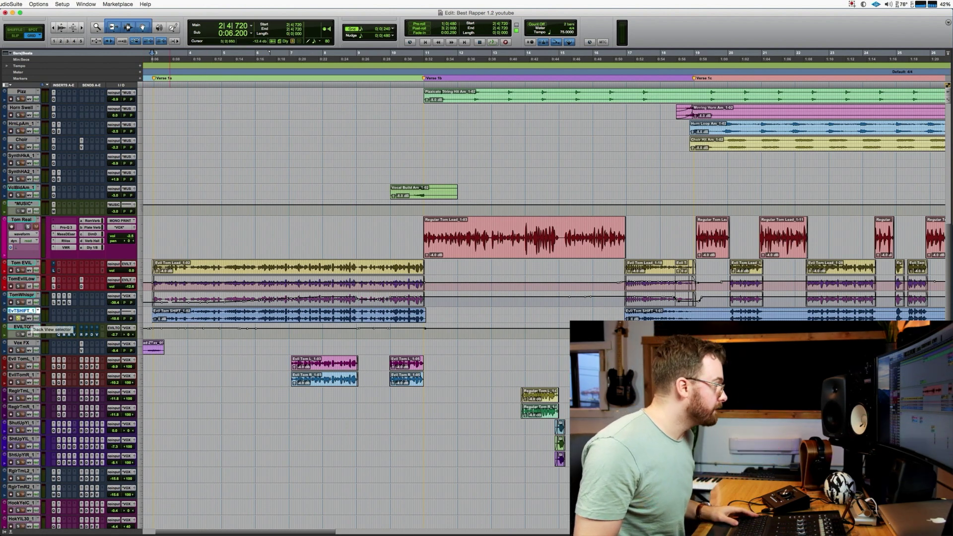
Step: Play the shifted evil vocal layer from Verse 1a, and again together with the evil lead vocal
key(space)
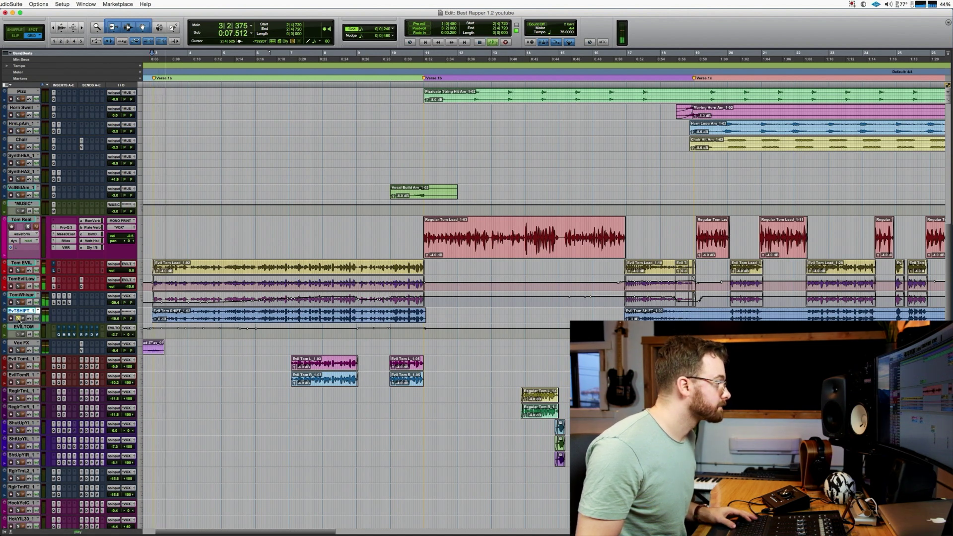
key(space)
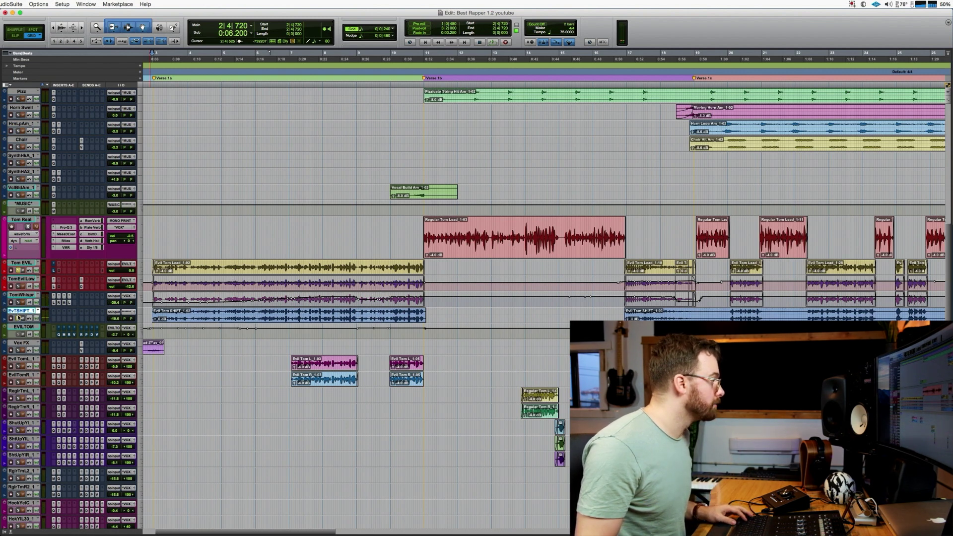
key(space)
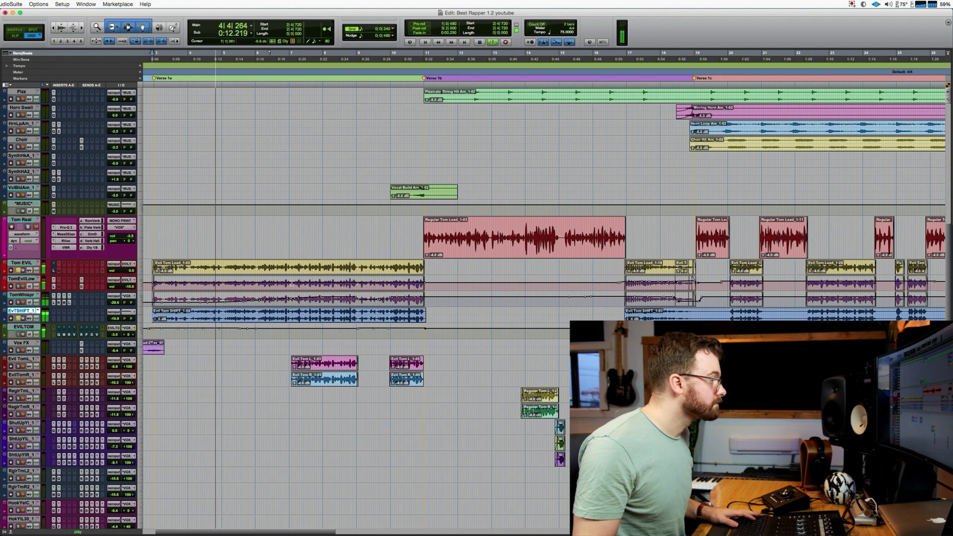
key(space)
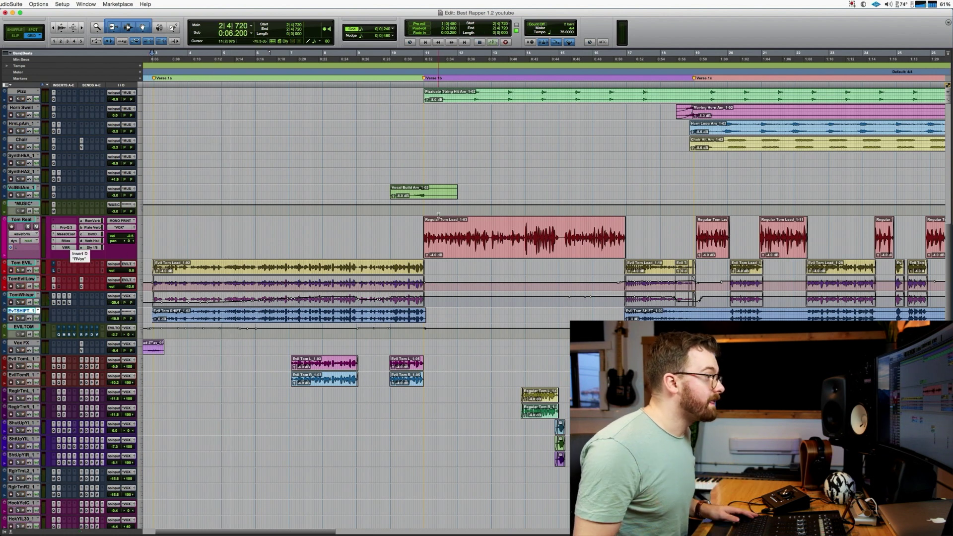
Step: Solo the regular lead vocal with its inserts bypassed and sends muted, and play it from the start of Verse 1b
click(417, 237)
key(Tab)
click(22, 220)
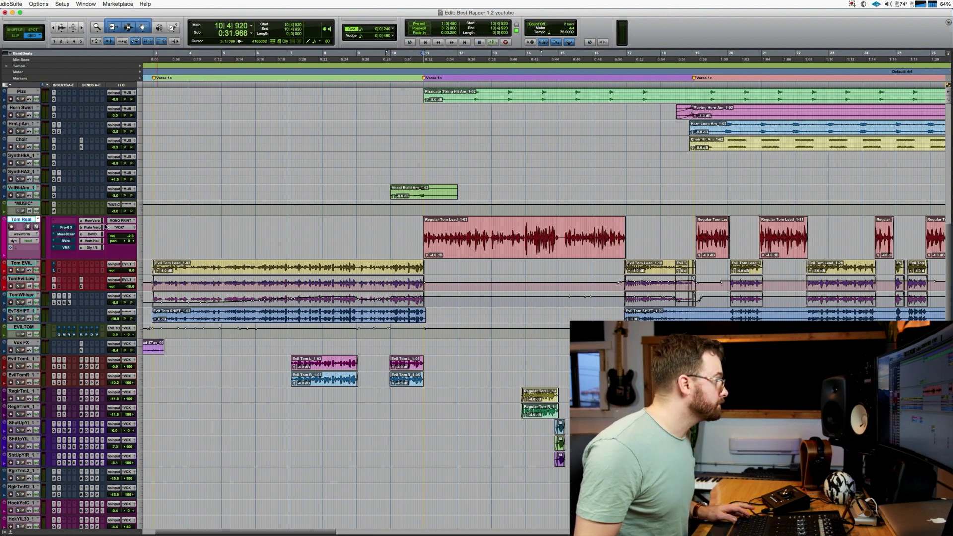
click(29, 228)
key(space)
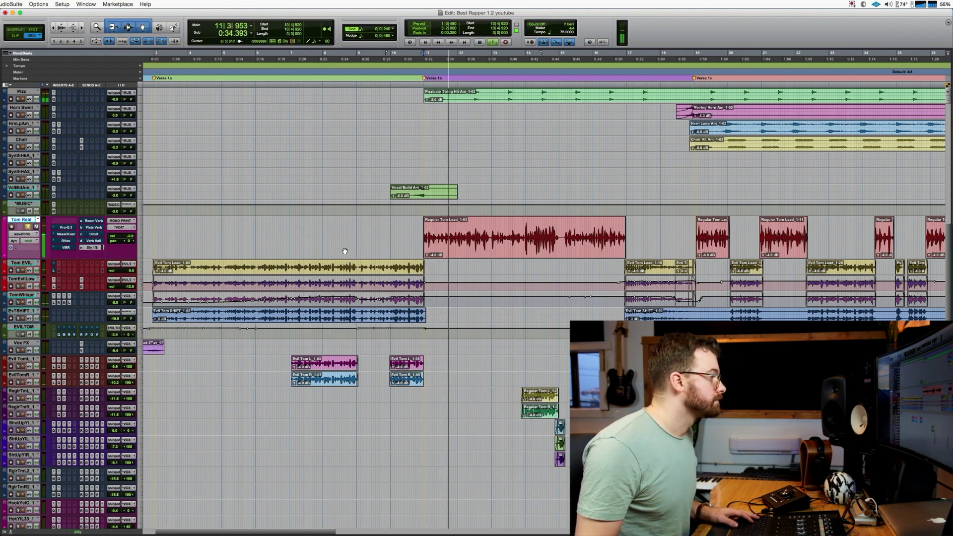
key(space)
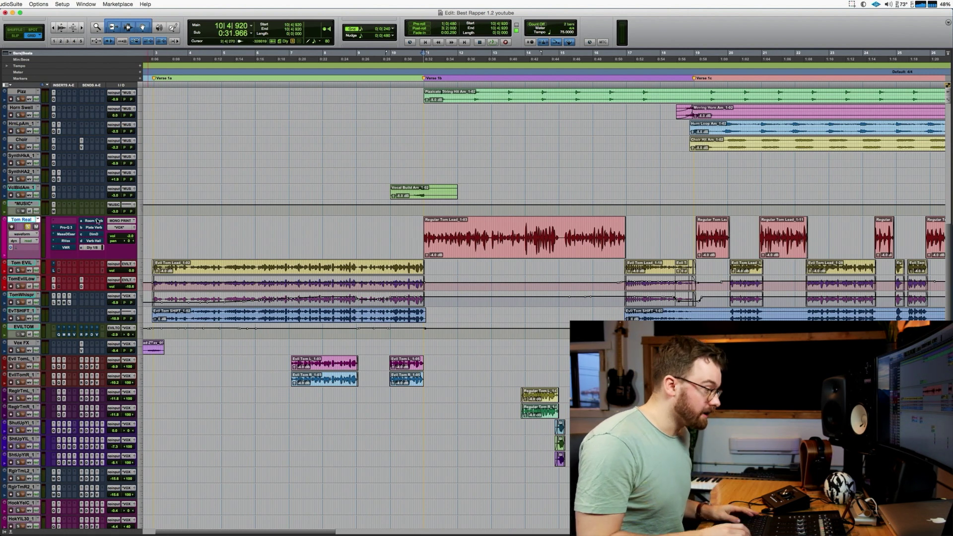
Step: Switch to the Mix window and open the regular lead vocal's Pro-Q 3 to examine its EQ curve and high boost
key(super+equal)
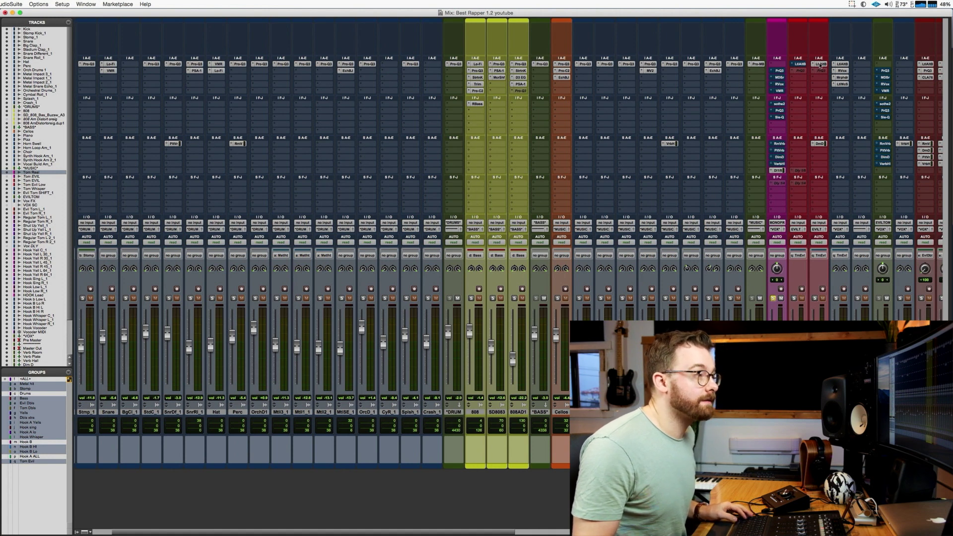
scroll(780, 73, right, 3)
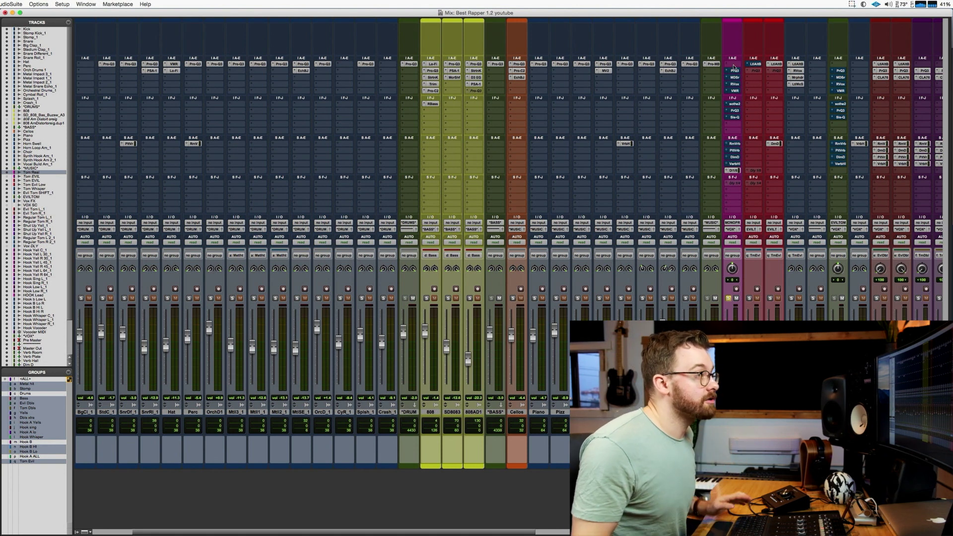
scroll(734, 66, right, 3)
click(670, 72)
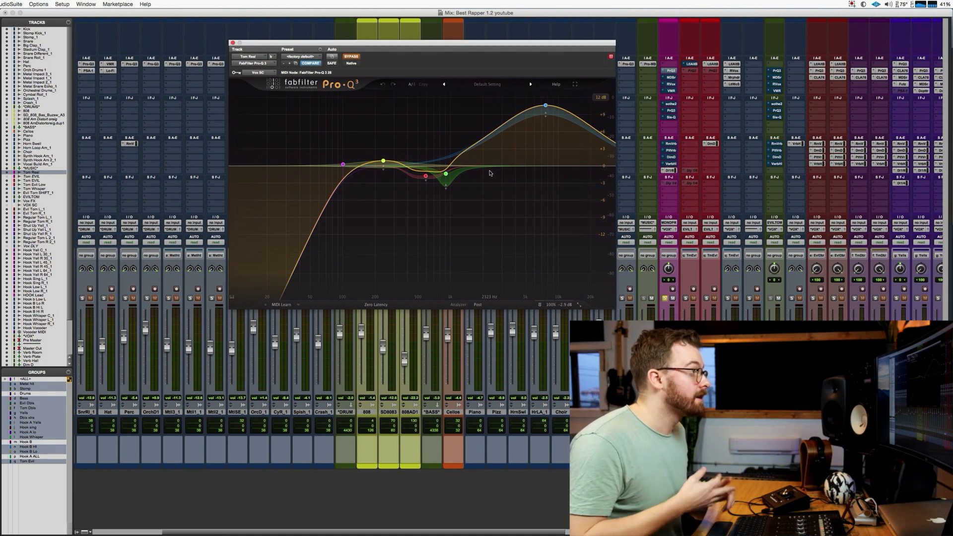
mouse_move(513, 118)
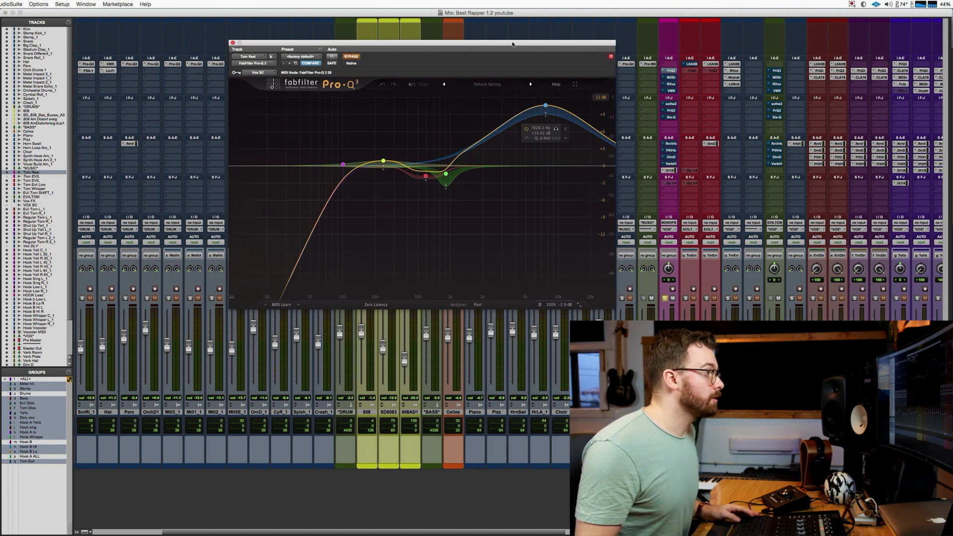
Step: Reactivate Pro-Q 3 on the regular lead vocal during playback and open its Massey De-Esser
key(space)
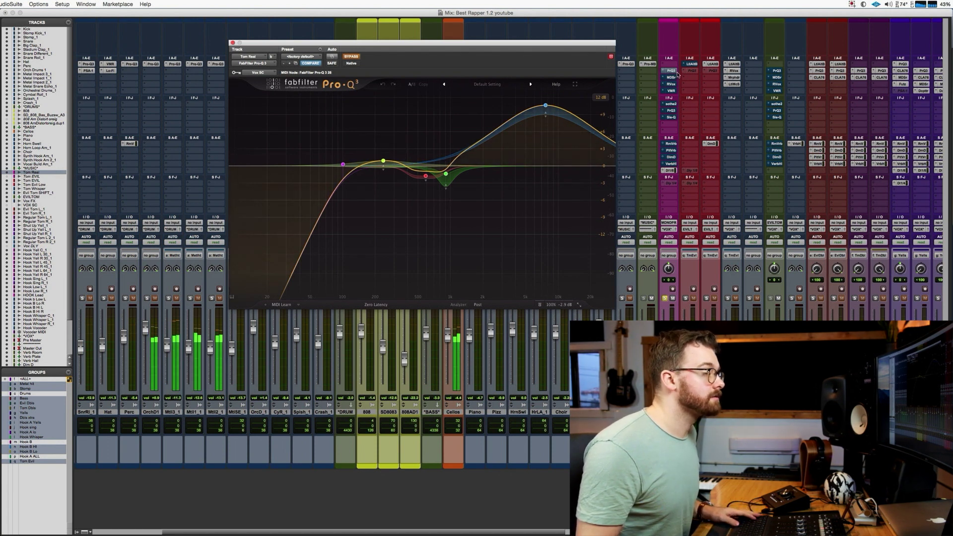
super+click(673, 72)
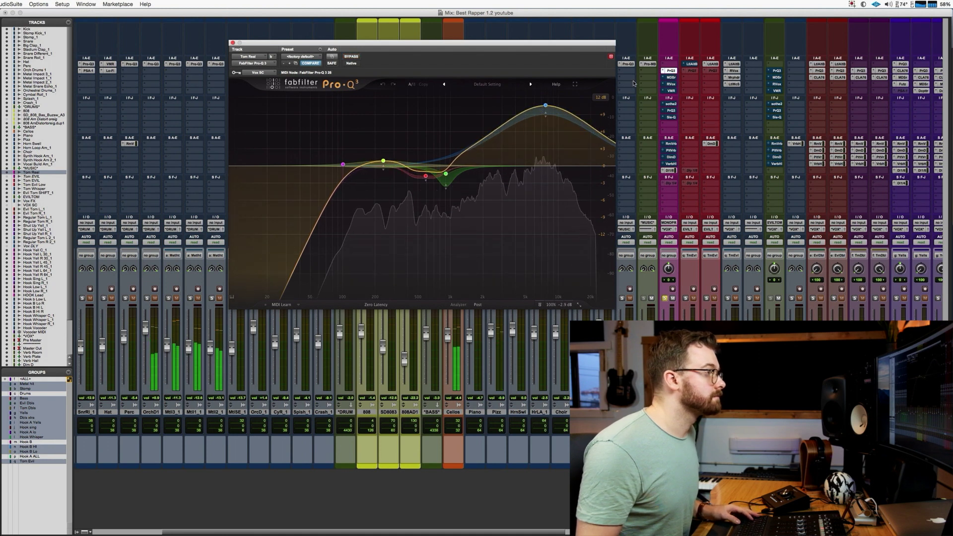
click(671, 78)
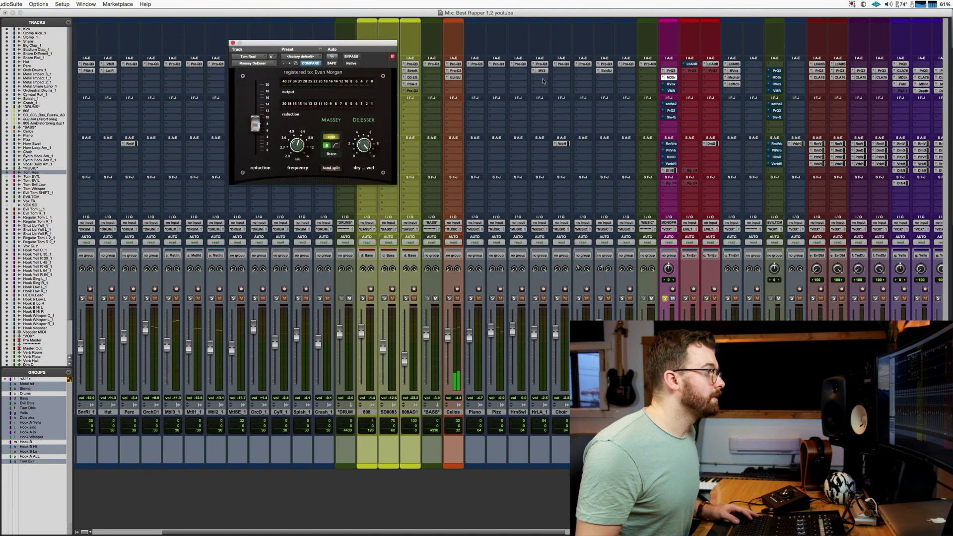
Step: Reactivate and inspect Renaissance Vox and Virtual Mix Rack on the regular lead vocal, moving the rack's window clear of the inserts
click(671, 84)
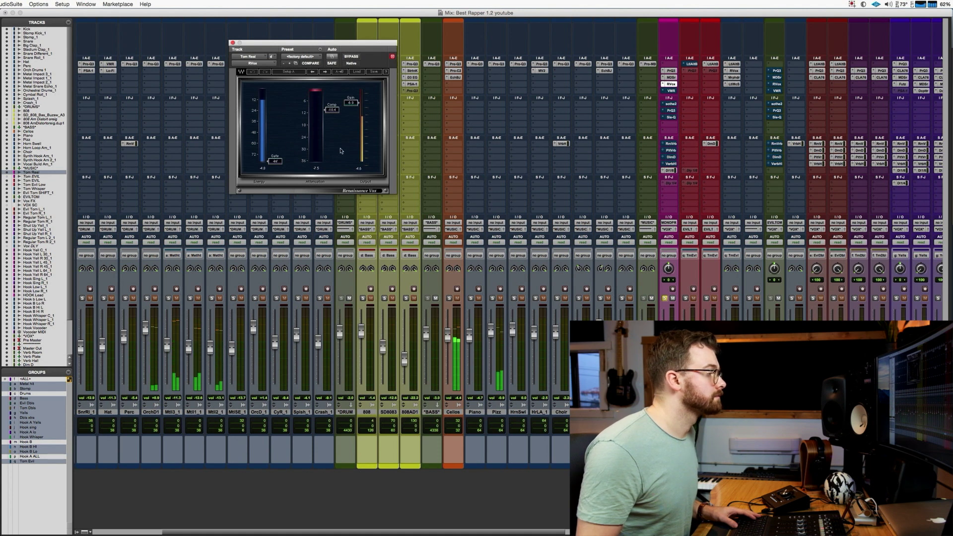
click(671, 91)
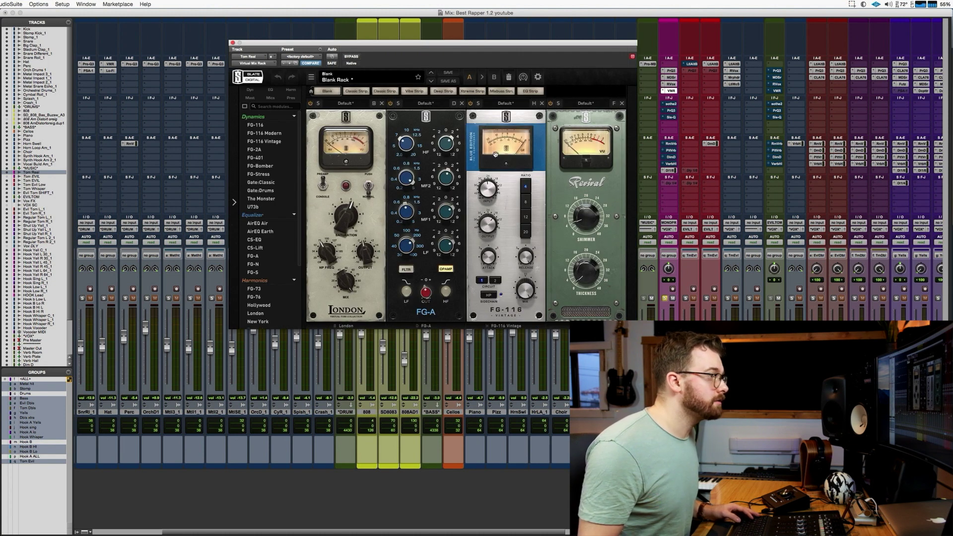
drag(573, 53, 512, 23)
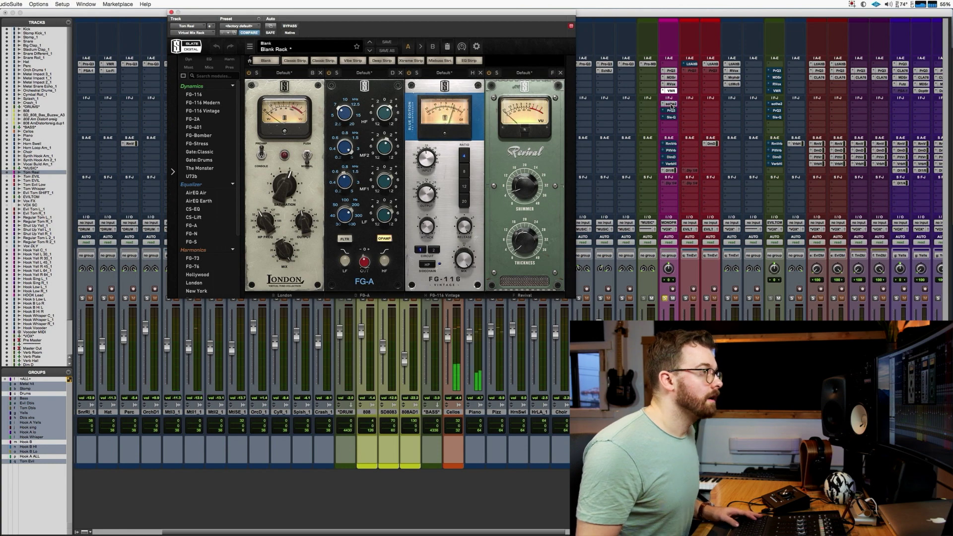
Step: Reactivate and inspect soothe2, the second Pro-Q 3 and Sie-Q on the regular lead vocal, and close the plug-in window
click(671, 104)
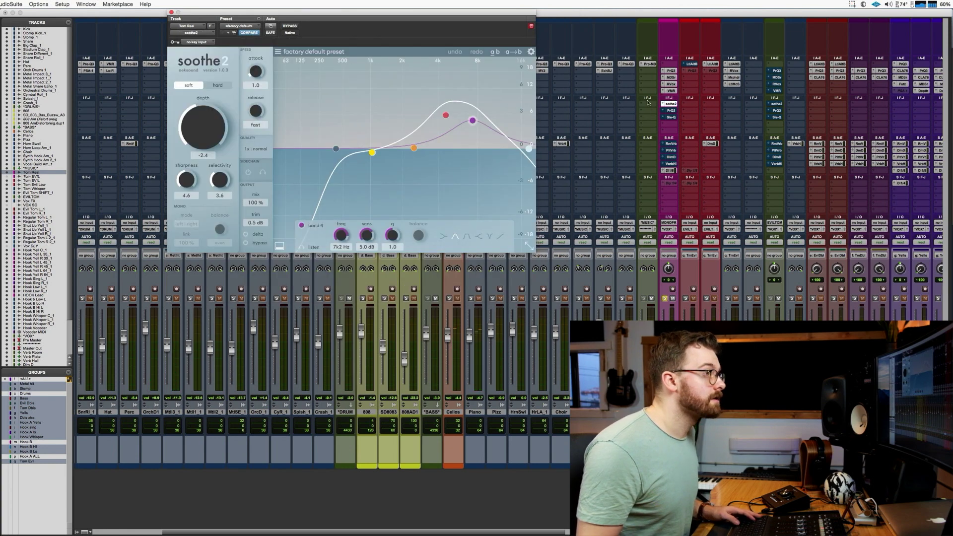
click(672, 111)
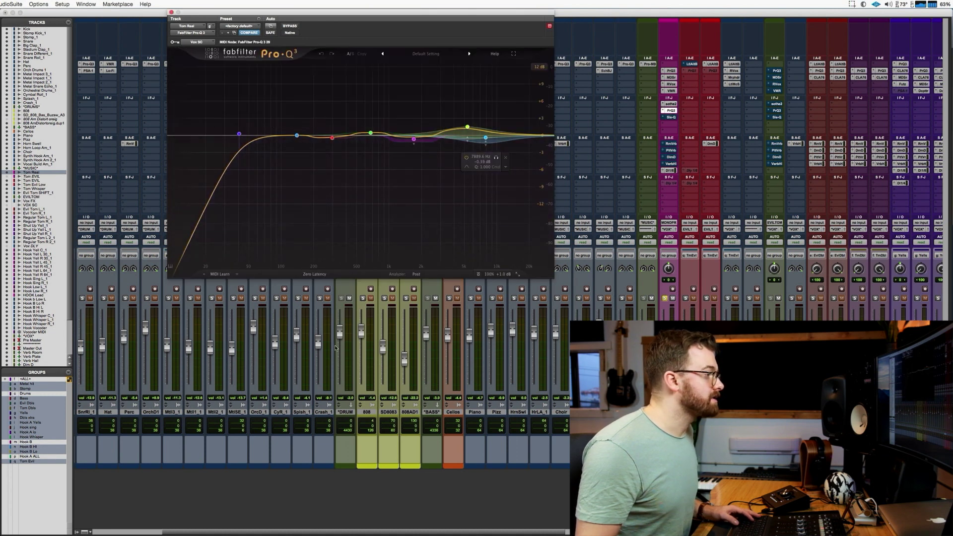
click(671, 117)
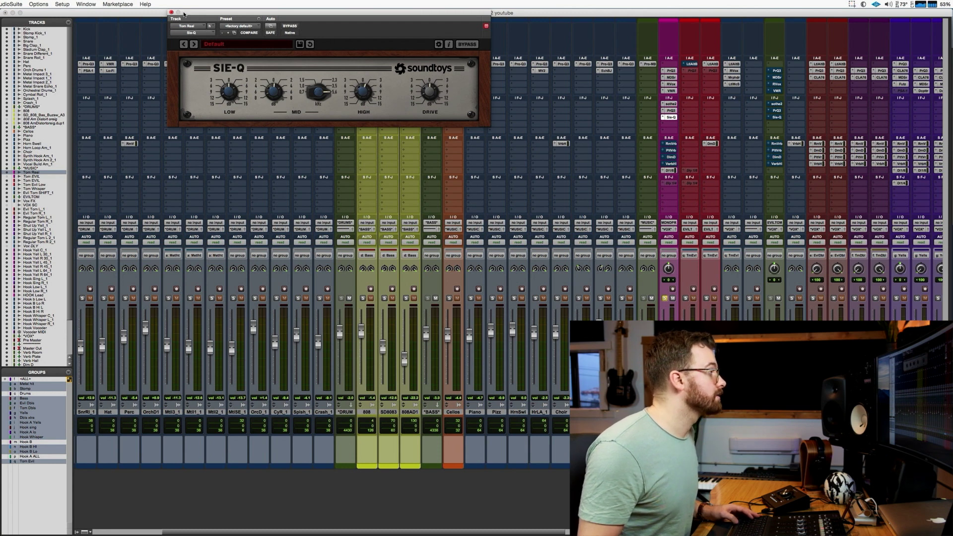
key(super+w)
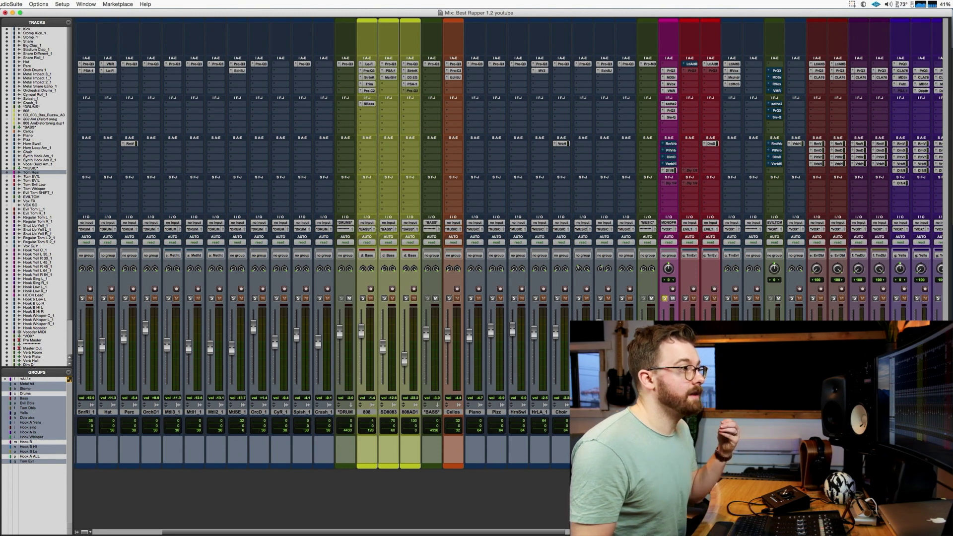
Step: Unmute the regular lead vocal's effect sends and return to the Edit window
key(space)
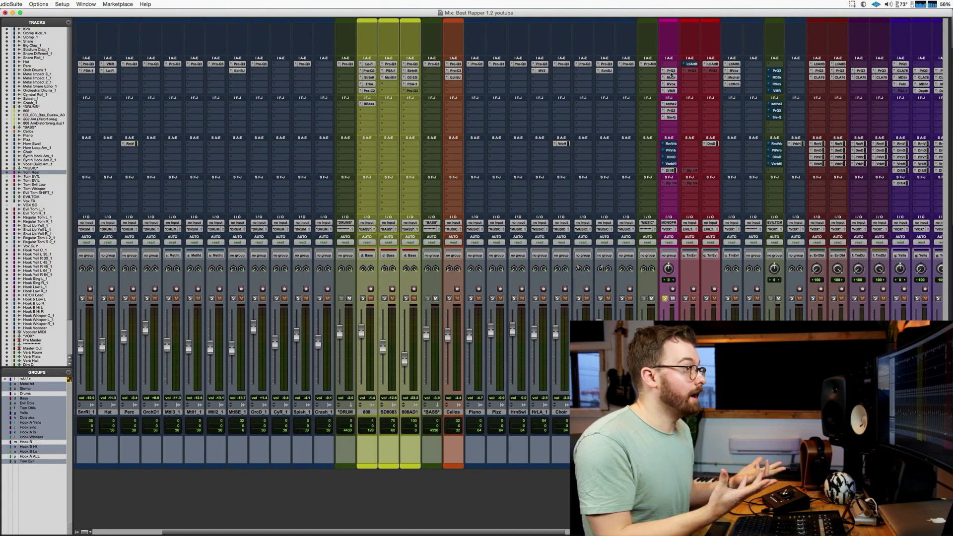
click(674, 144)
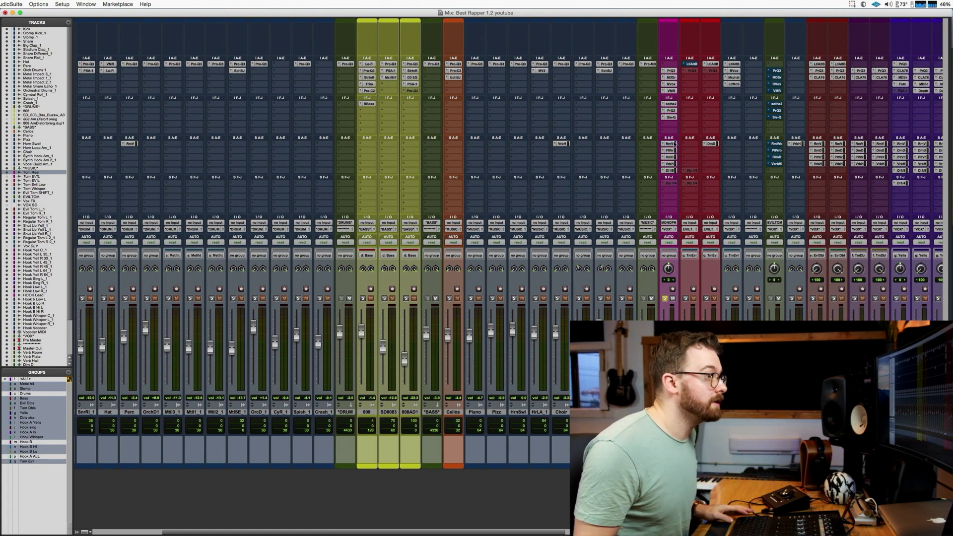
key(super+equal)
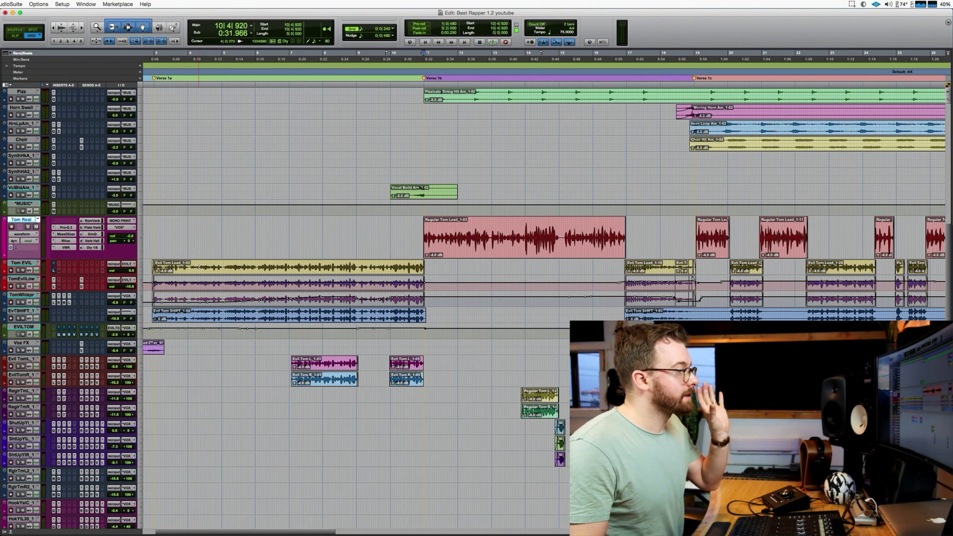
key(super+equal)
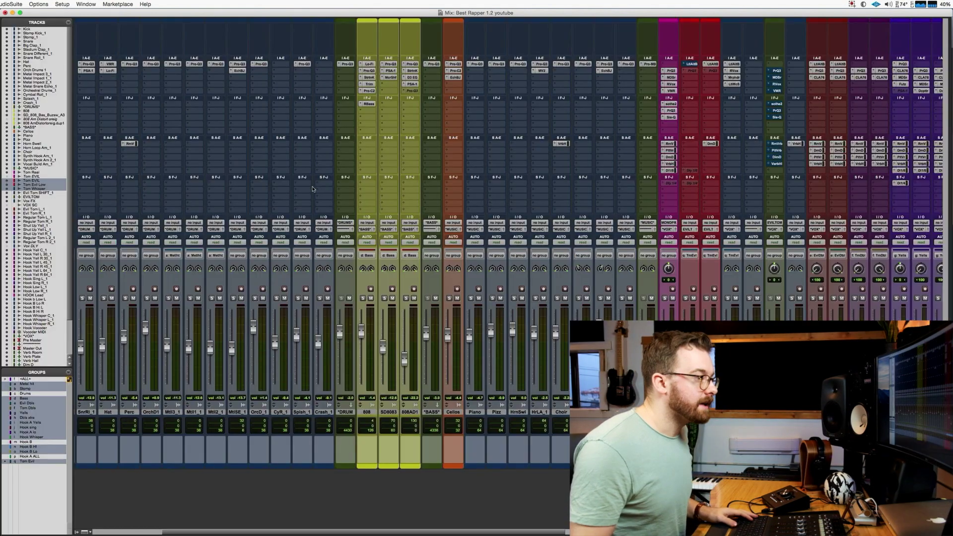
key(super+equal)
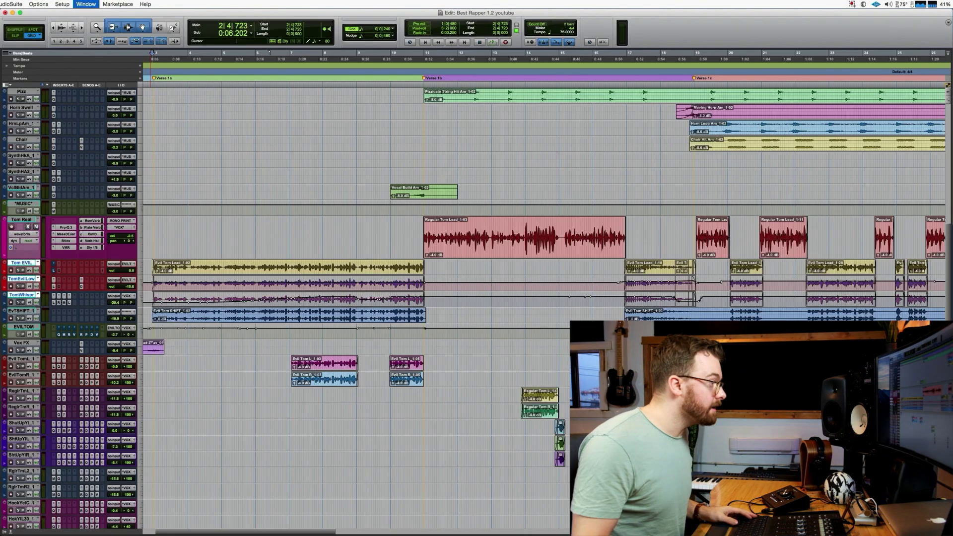
Step: Play the shifted evil layer from the start of Verse 1a and bring in the evil lead vocal alongside it
key(space)
key(space)
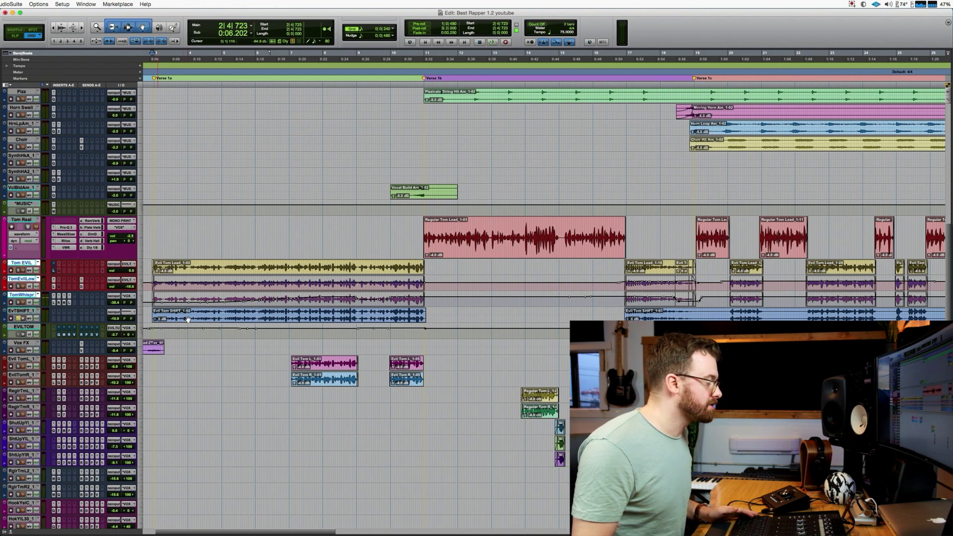
key(space)
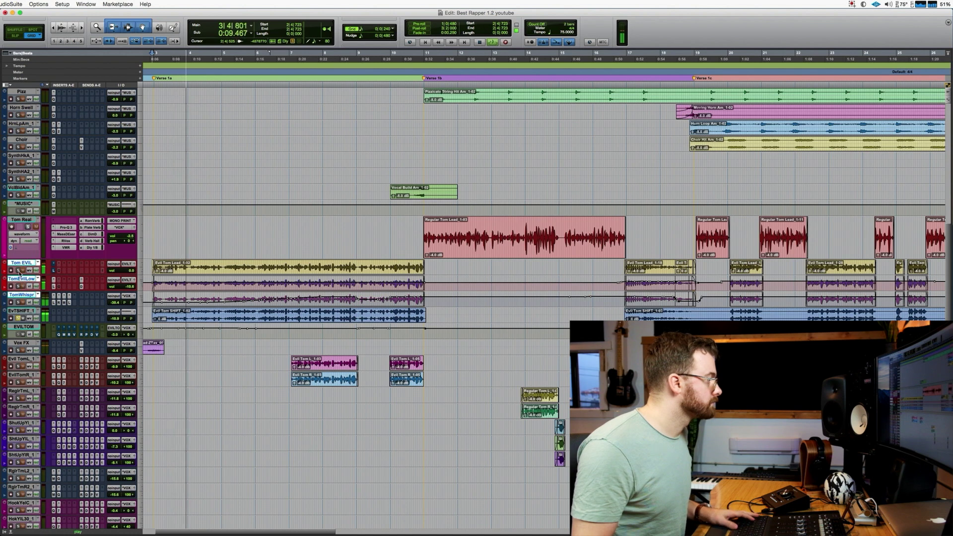
key(space)
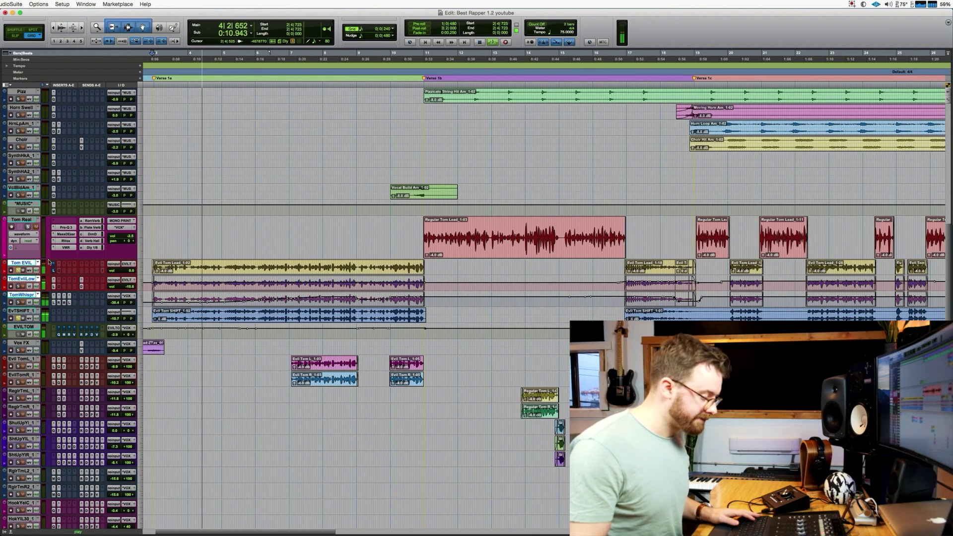
key(space)
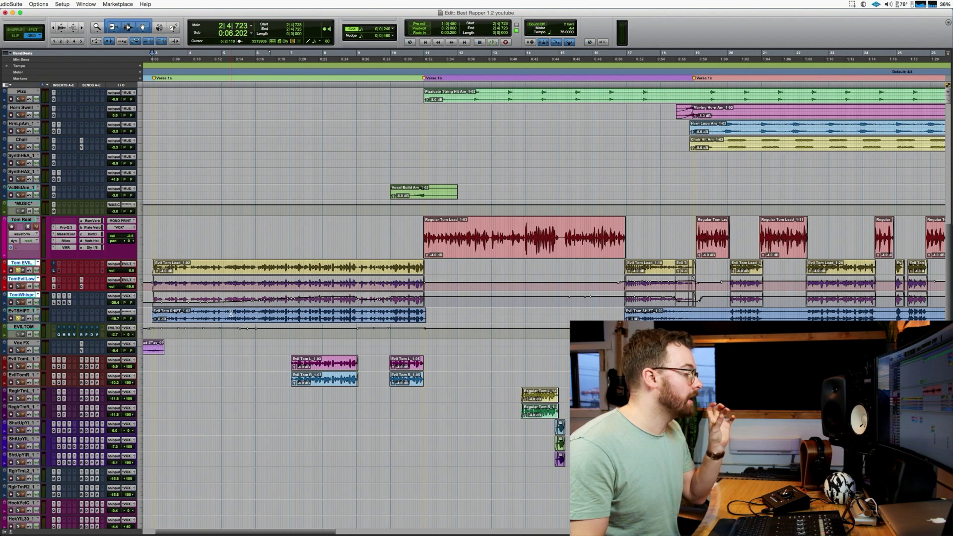
Step: Return to the start of Verse 1a and open the evil lead vocal's Little AlterBoy to examine its pitch and formant settings
click(259, 309)
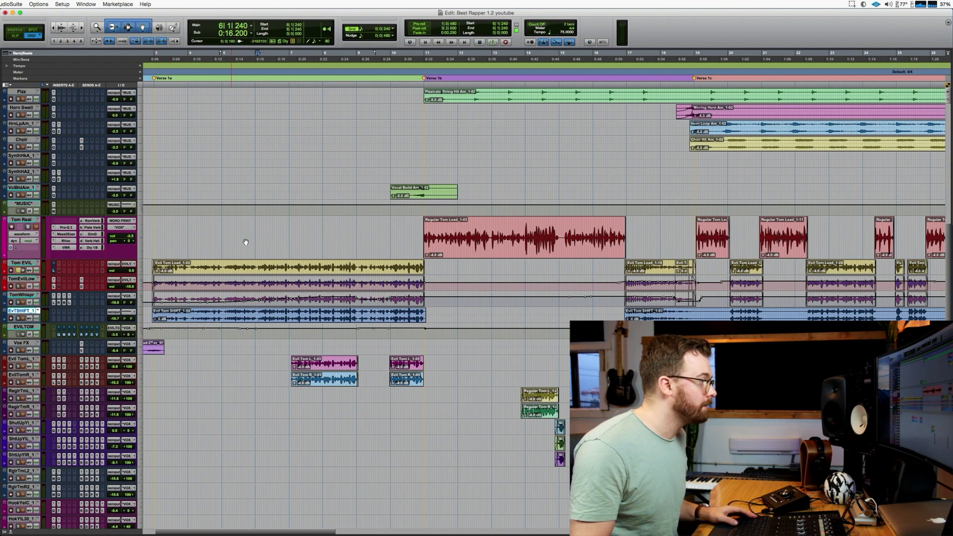
click(151, 262)
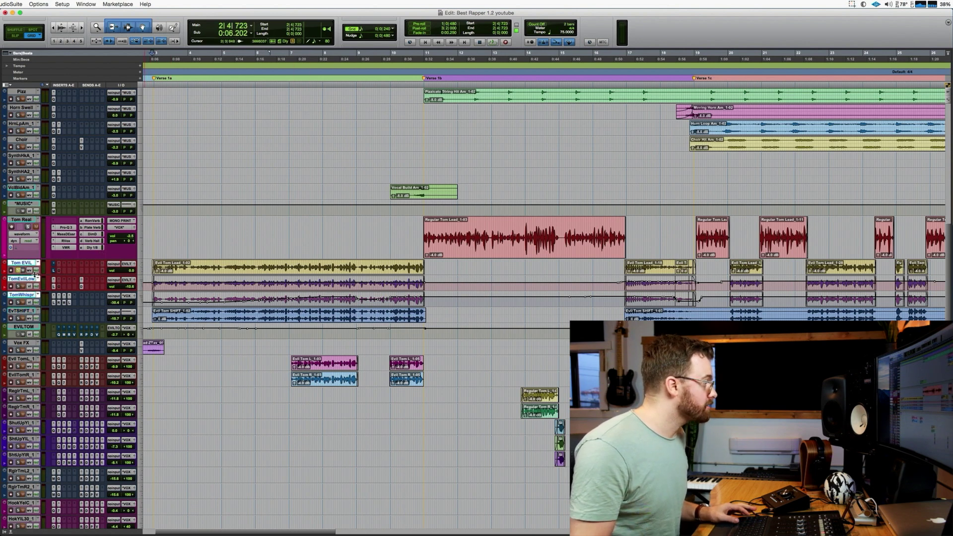
click(28, 268)
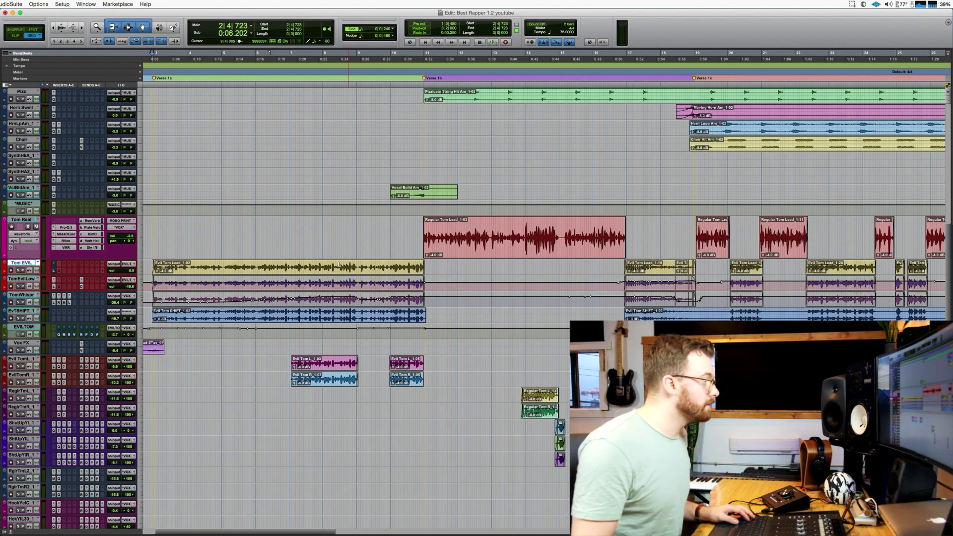
click(54, 271)
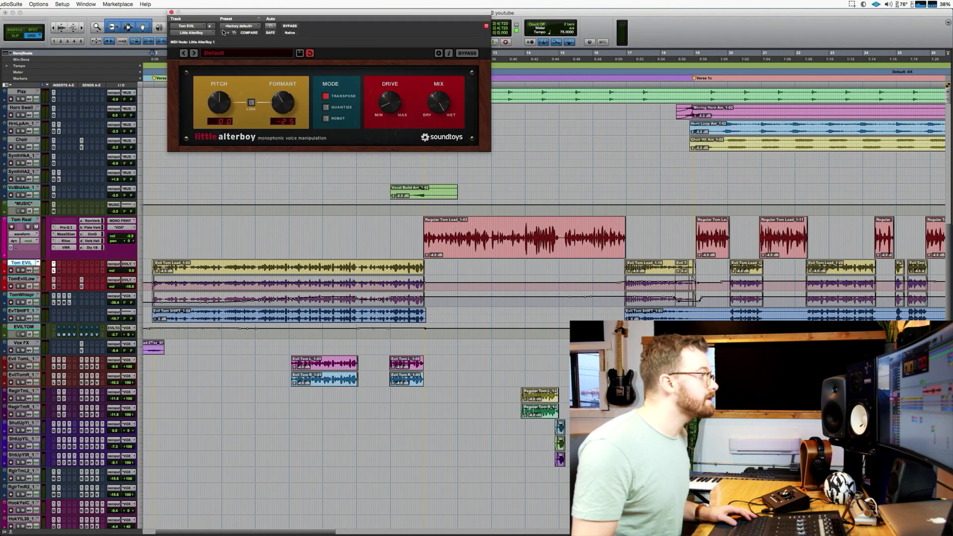
drag(330, 16, 469, 53)
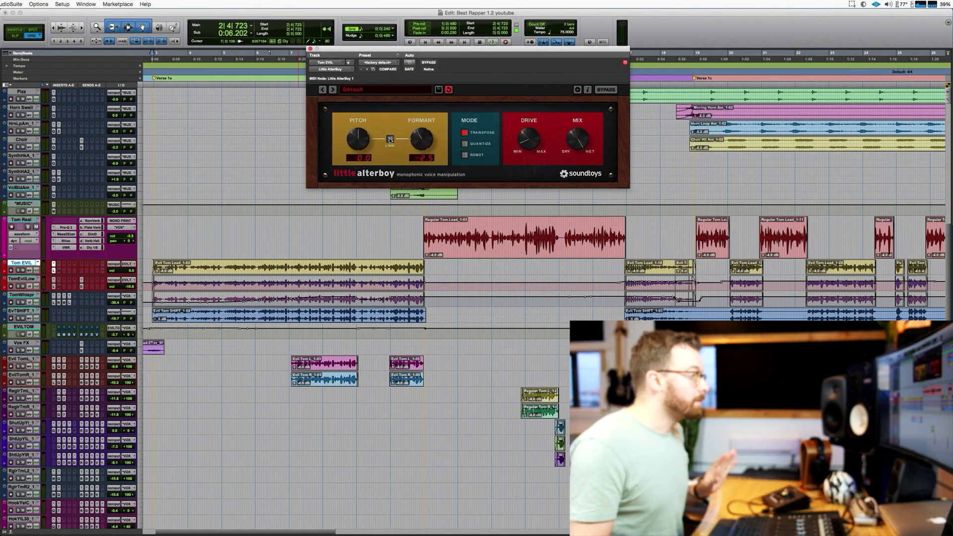
drag(403, 148, 404, 139)
Step: Play the evil lead vocal from bar 6 and compare it with Little AlterBoy bypassed and active
click(257, 268)
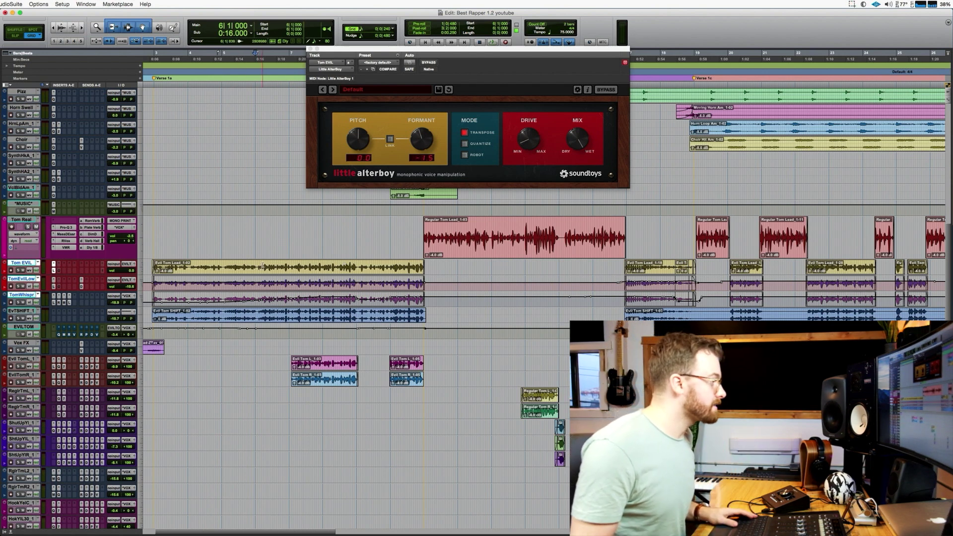
key(space)
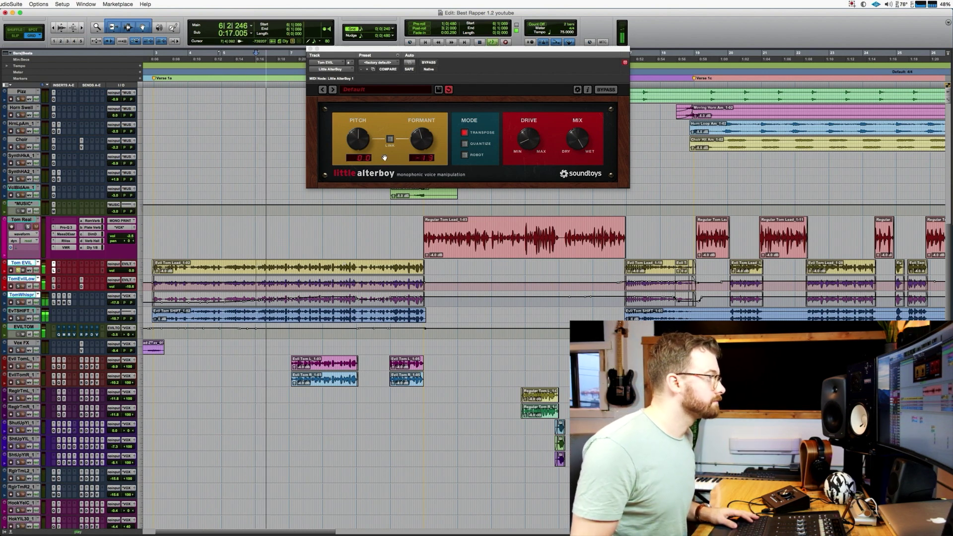
click(430, 63)
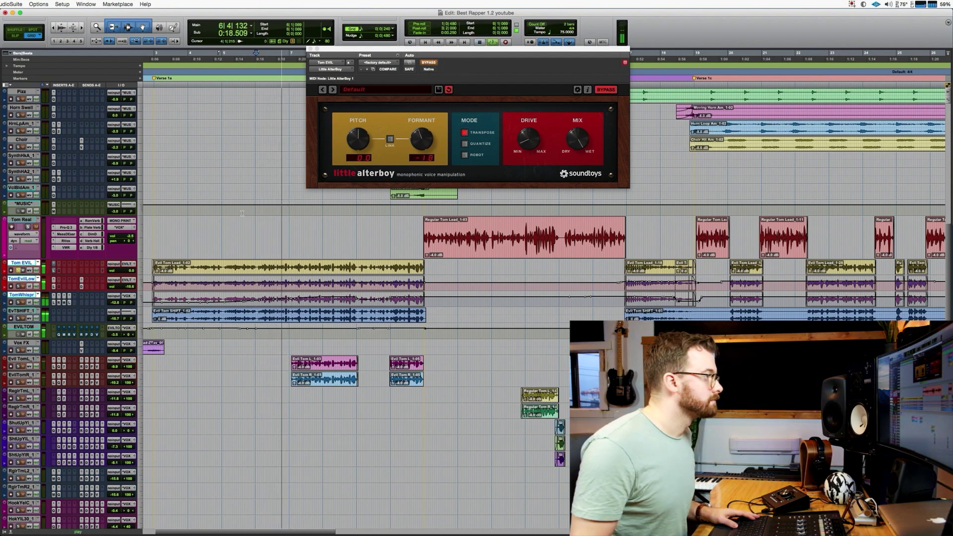
click(430, 63)
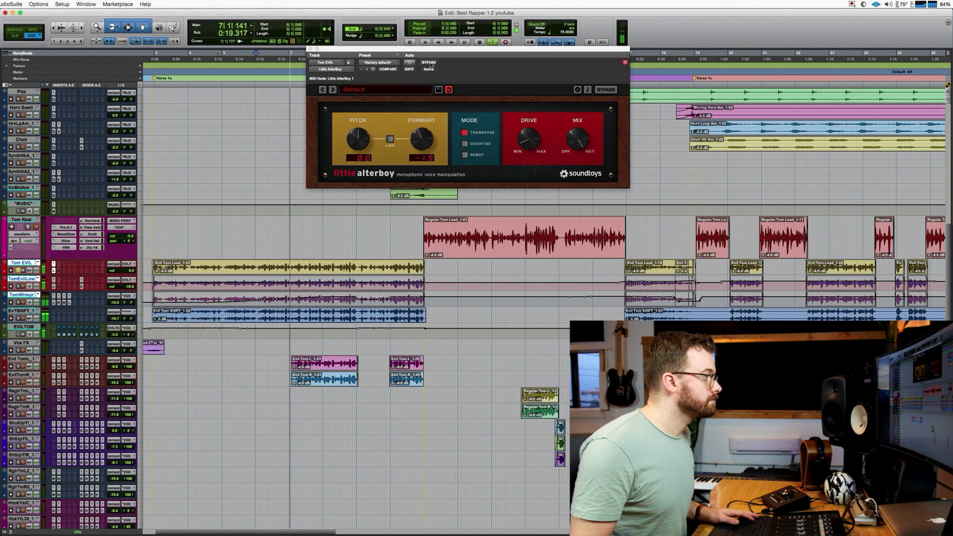
key(space)
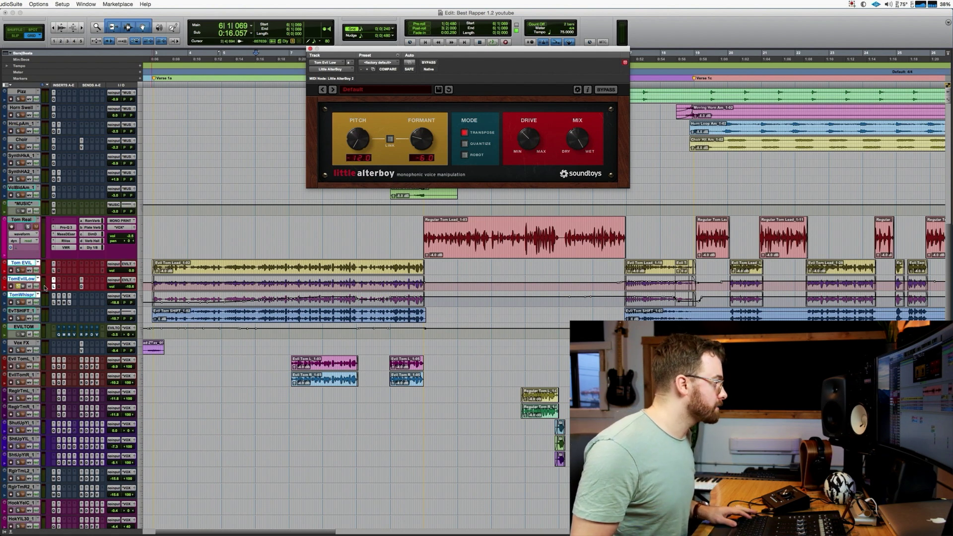
Step: Play the low evil vocal layer from bar 6 with its Little AlterBoy open, and compare it with the shifted evil layer
key(space)
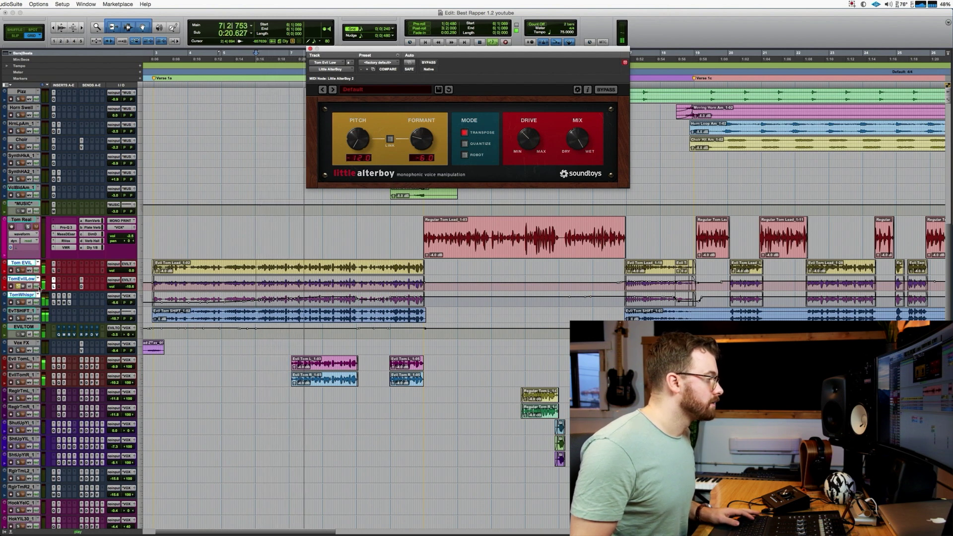
key(space)
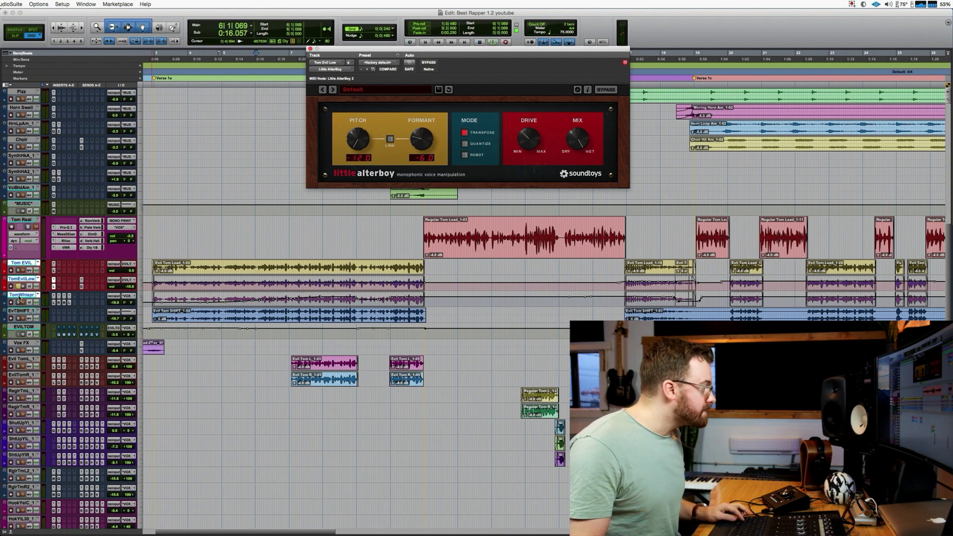
click(18, 287)
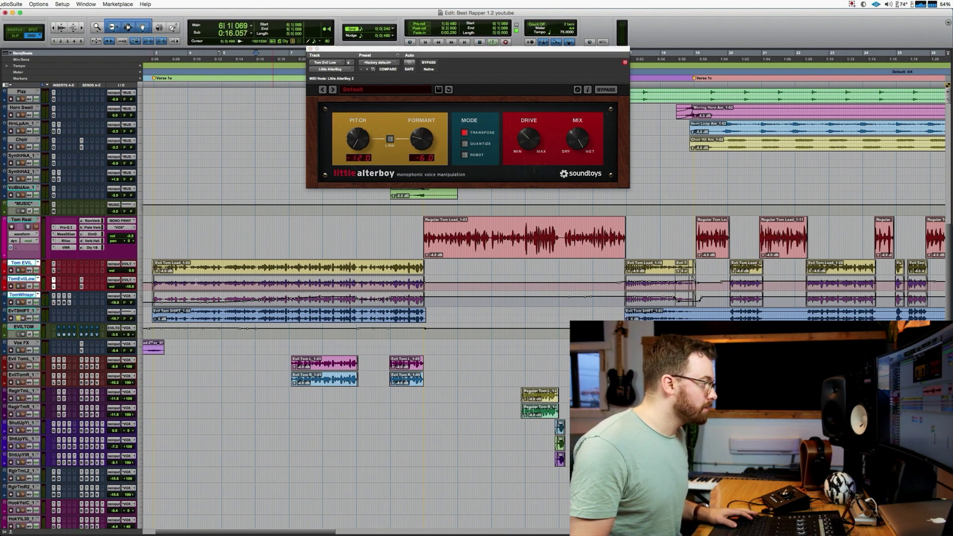
key(space)
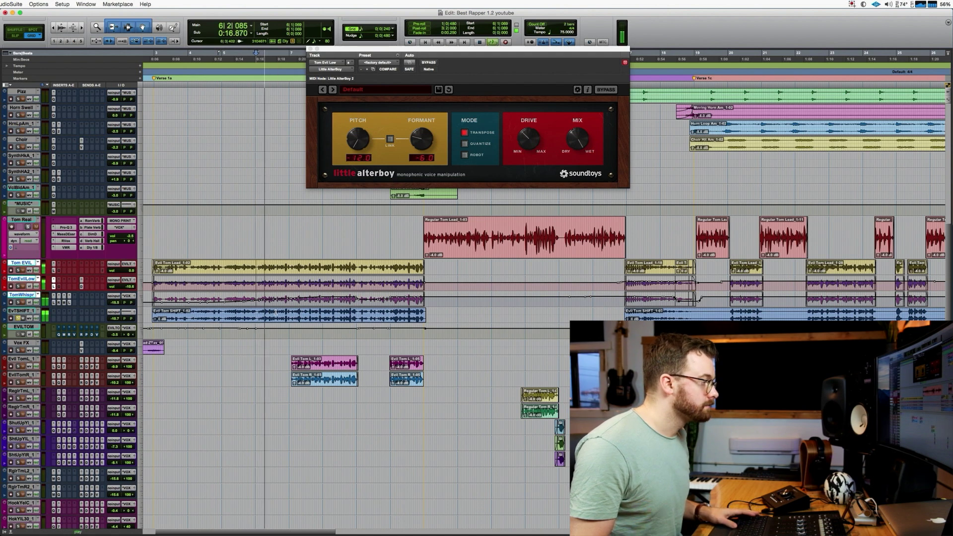
key(space)
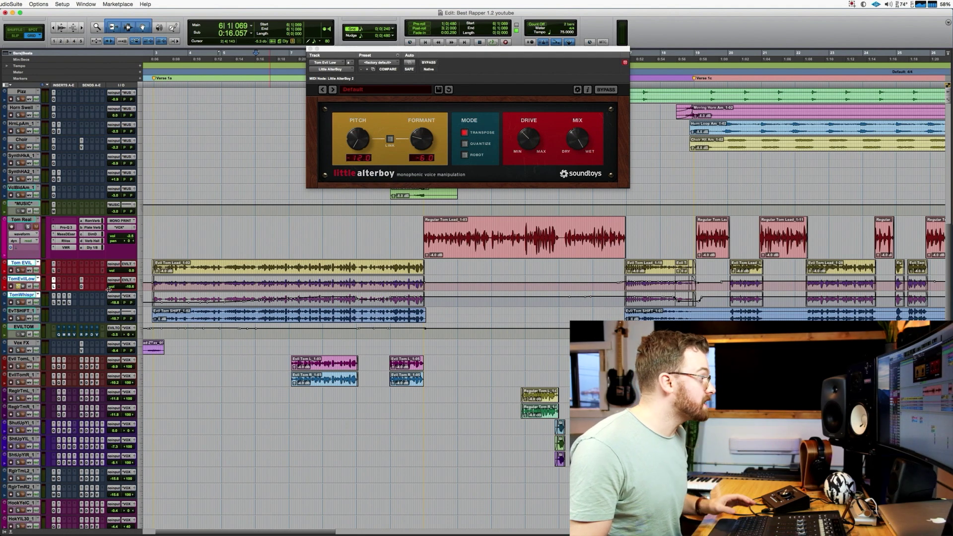
click(18, 287)
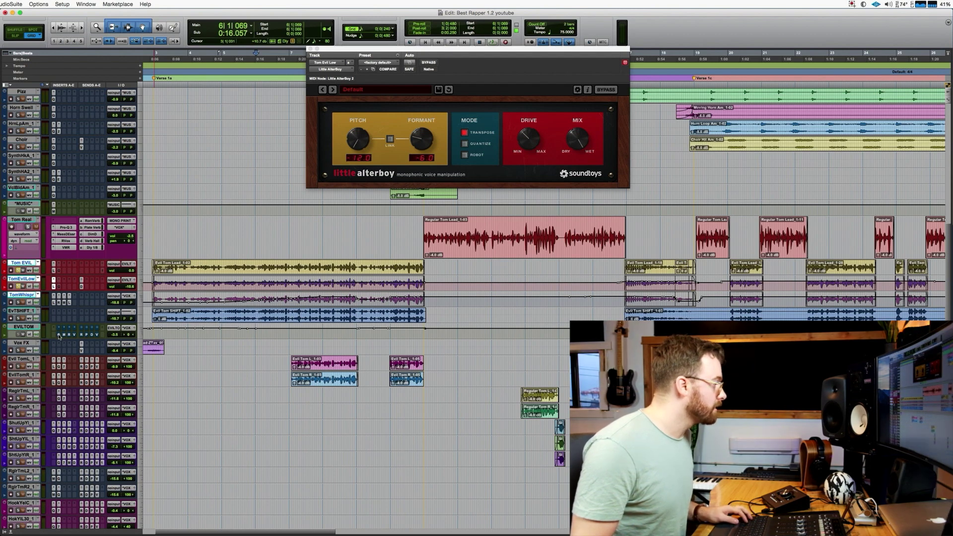
Step: Switch to the Mix window, examine Pro-Q 3 on the evil vocal bus, and reactivate its processing up to Renaissance Vox
key(super+equal)
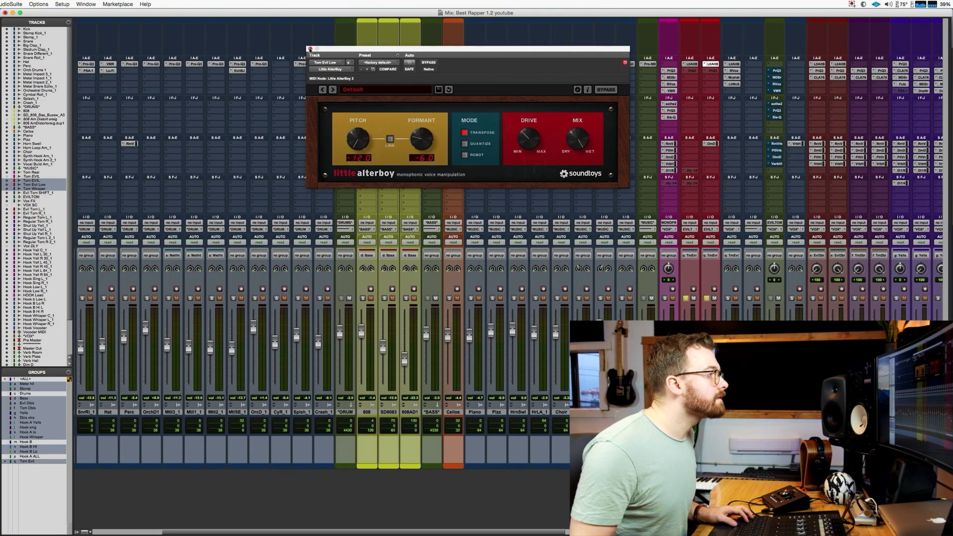
click(778, 71)
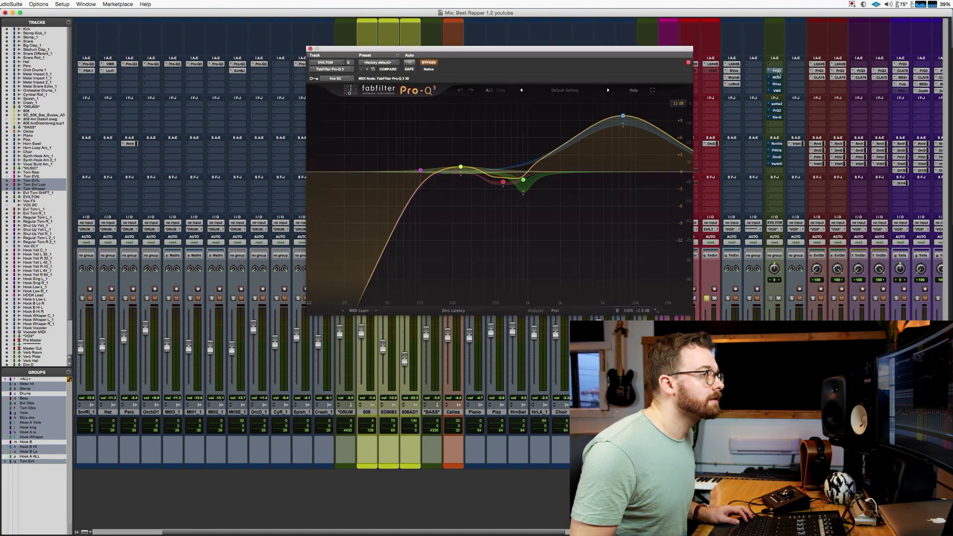
click(777, 83)
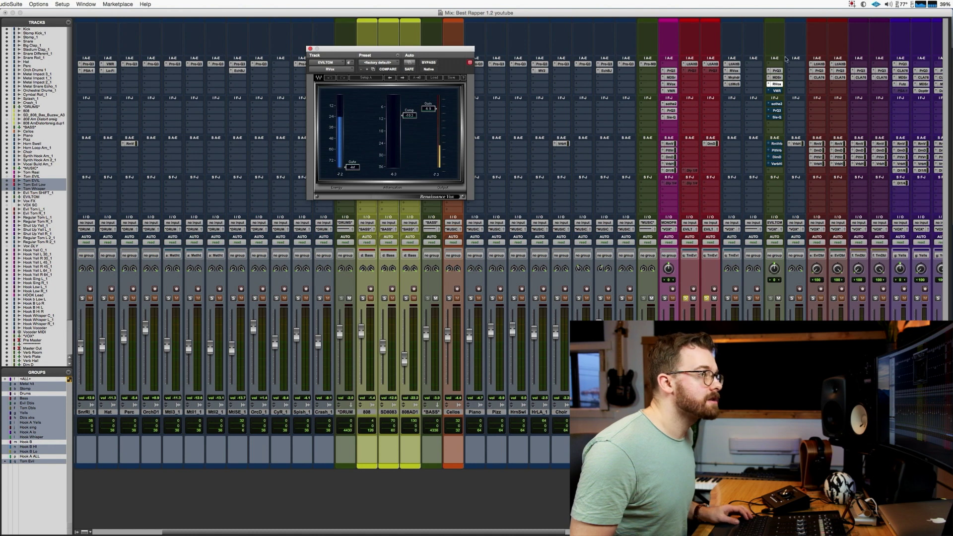
Step: Open Virtual Mix Rack on the evil vocal bus to examine its modules, close it, and return to the Edit window
click(776, 91)
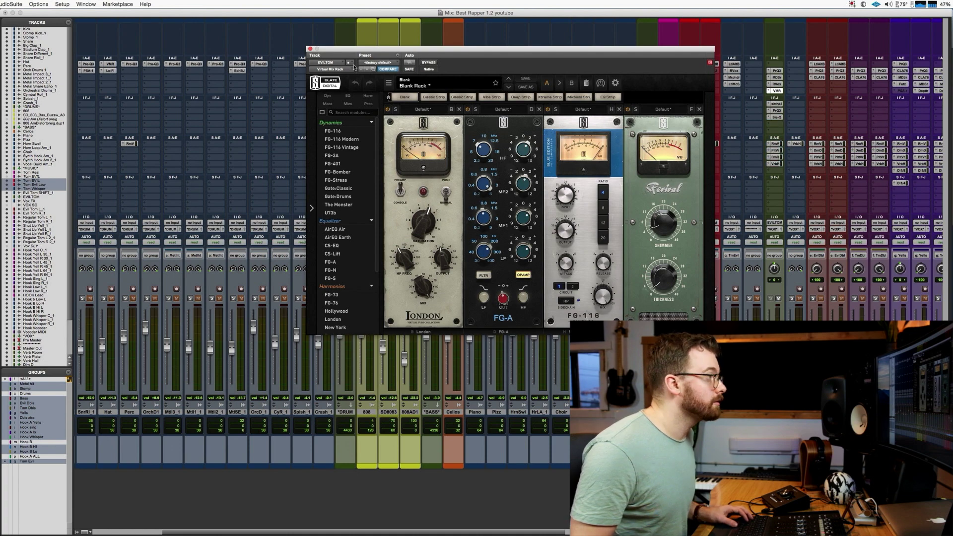
click(310, 49)
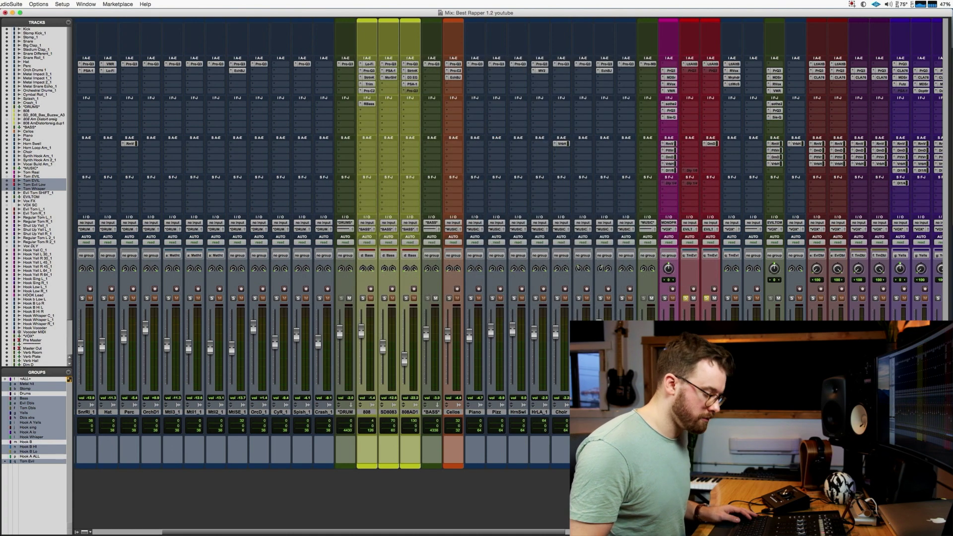
key(super+equal)
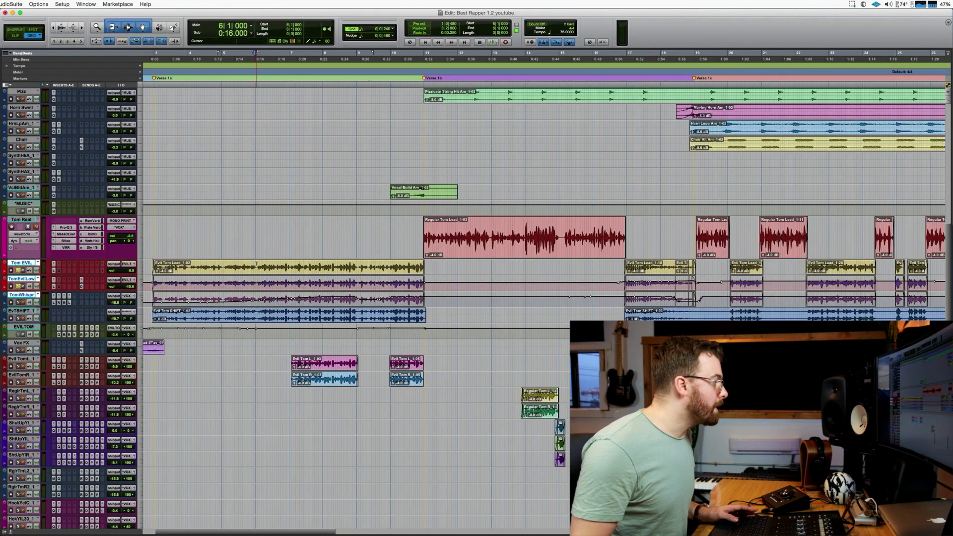
Step: Play the evil lead vocal with its Little AlterBoy open, check it in the Mix window, close the plug-in, and return to the Edit window
click(54, 272)
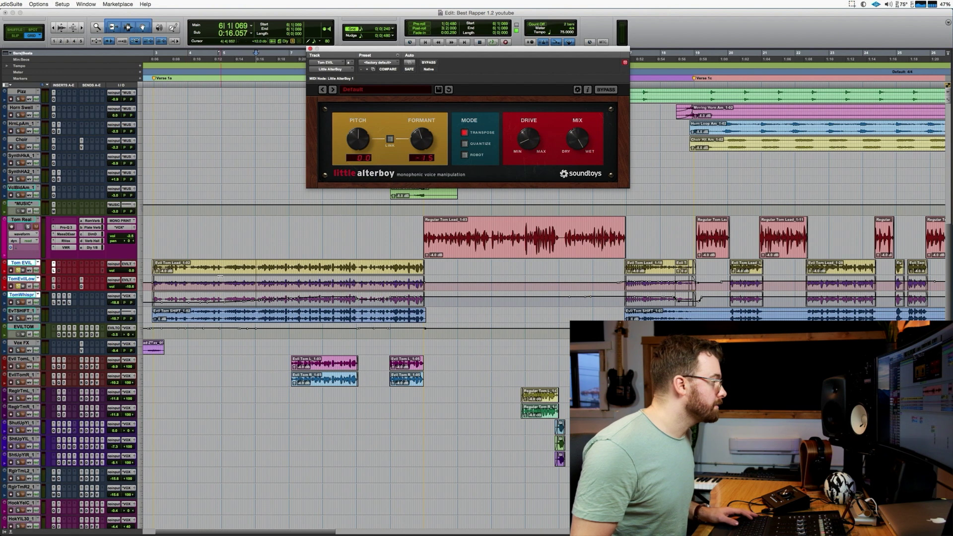
key(space)
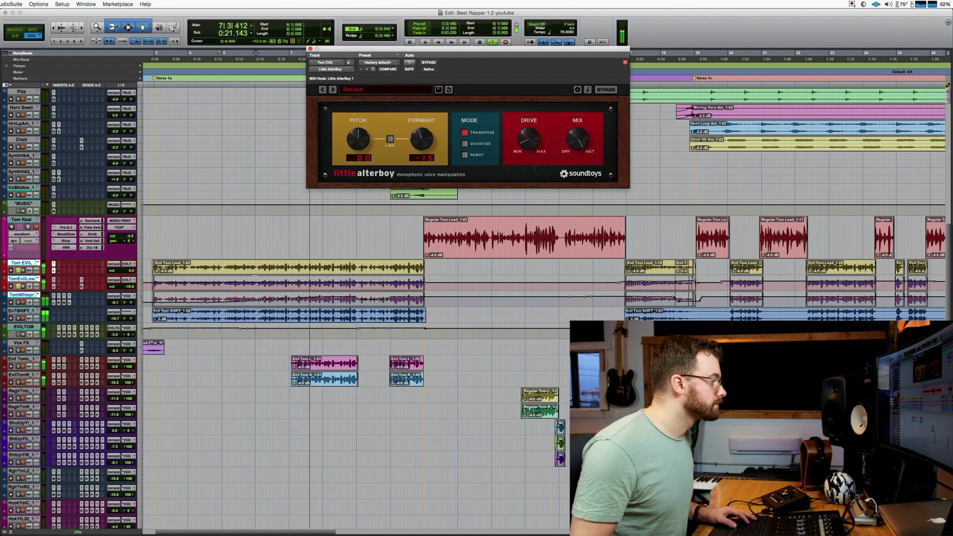
key(super+equal)
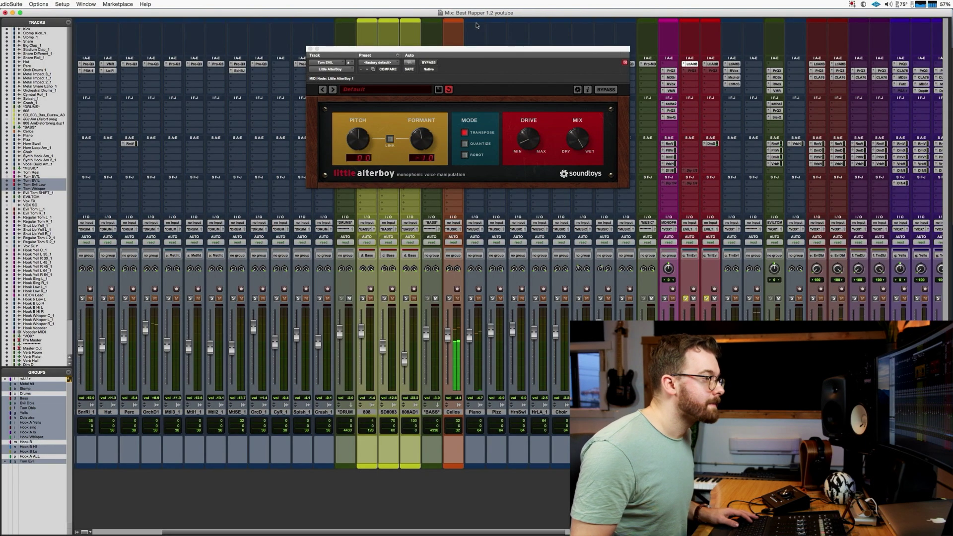
click(311, 50)
key(super+equal)
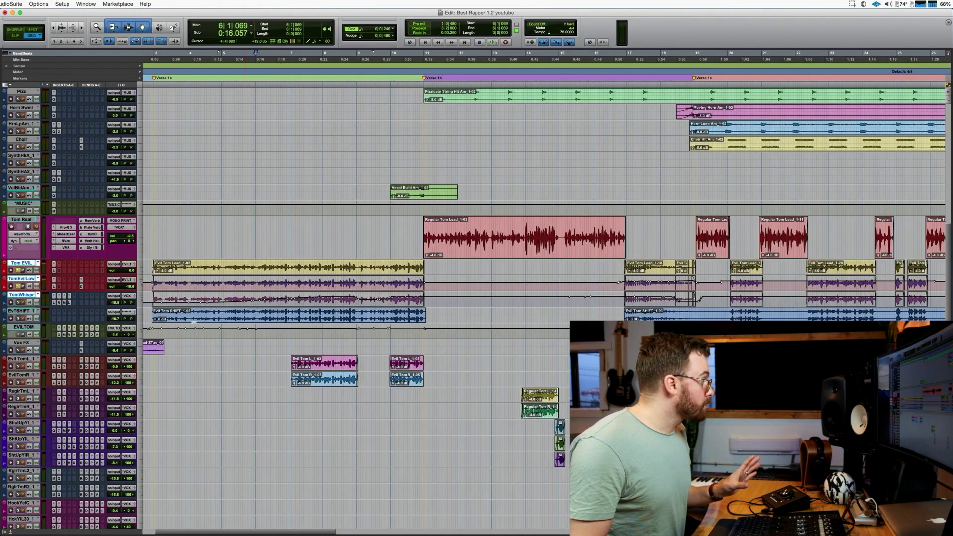
Step: Solo the whisper layer and examine its Little AlterBoy and Morphoder settings, moving the Morphoder window clear of the upper tracks
click(18, 303)
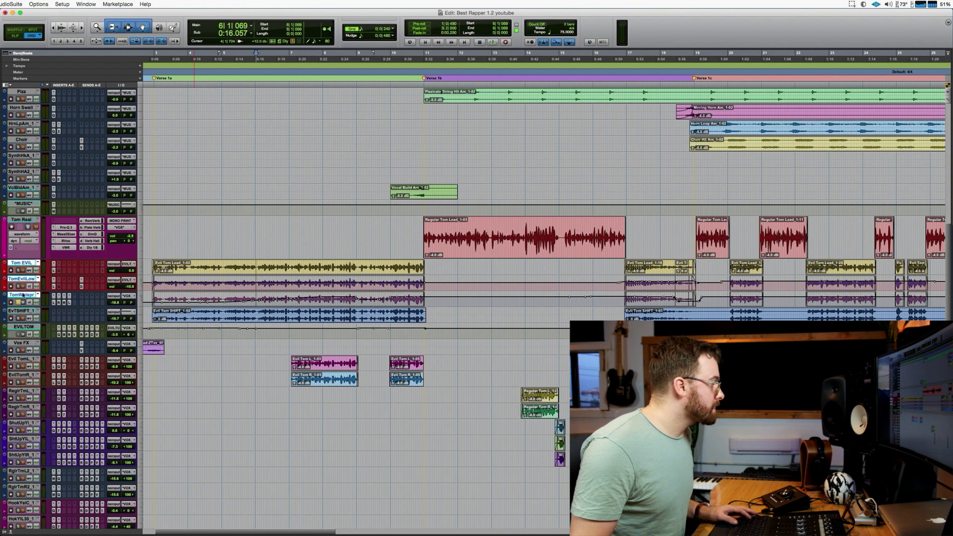
click(54, 304)
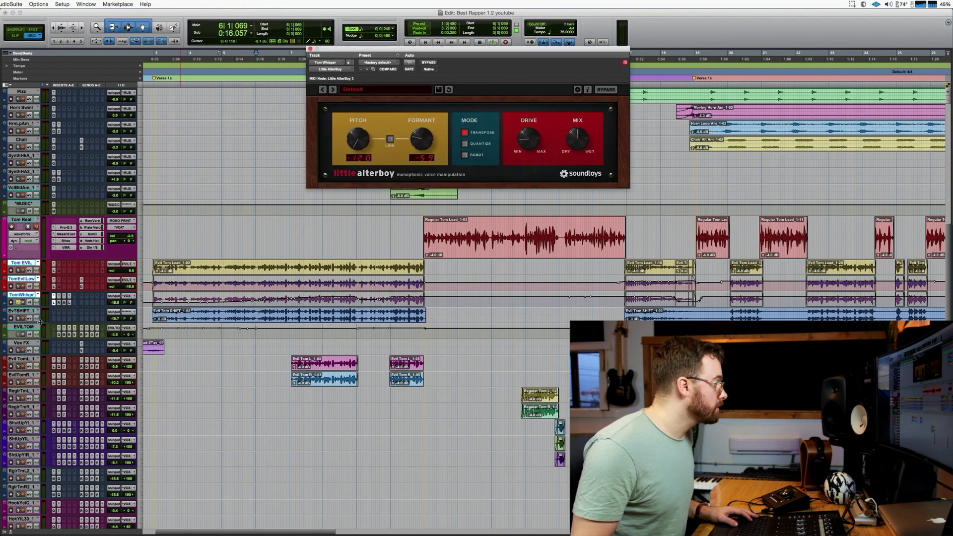
click(65, 304)
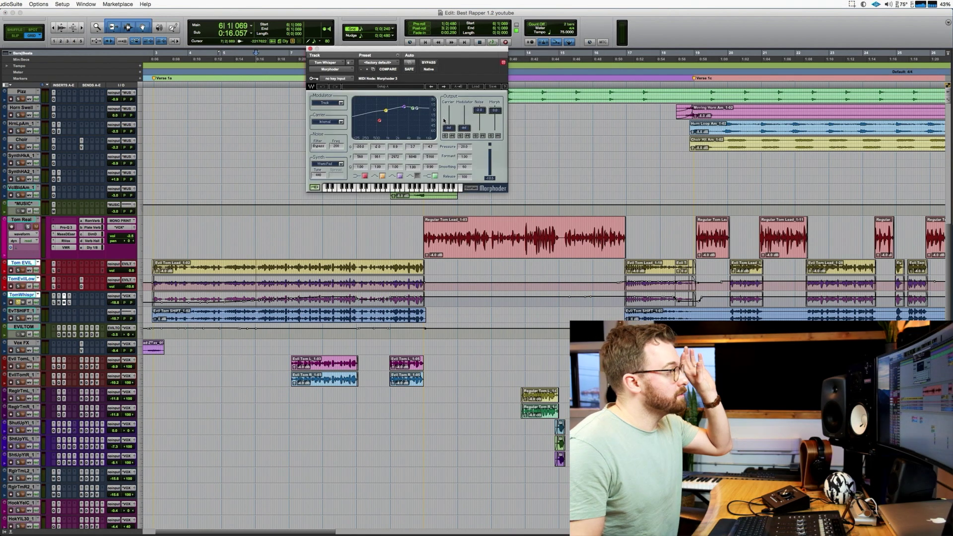
drag(447, 49, 478, 97)
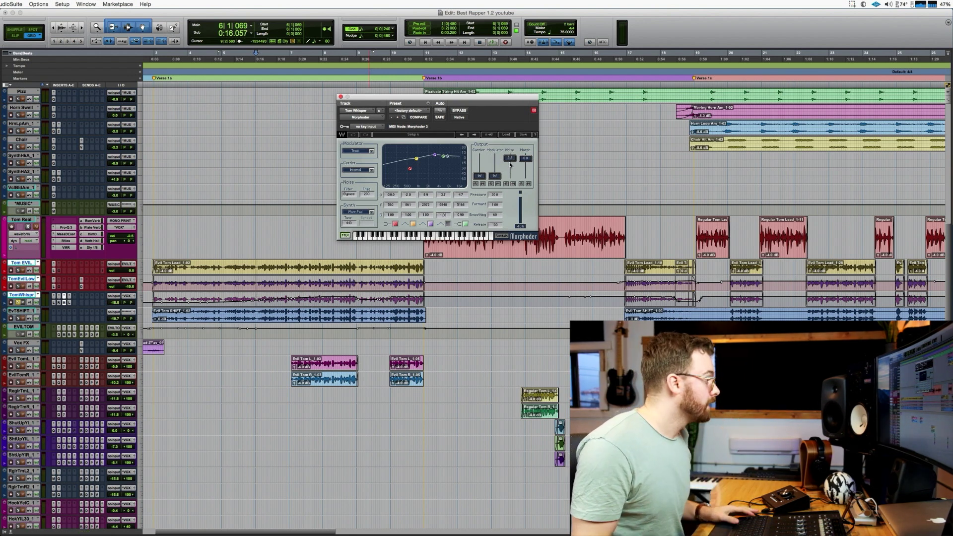
Step: Audition the whisper layer twice from bar 6 with Morphoder open, and close the plug-in
click(257, 314)
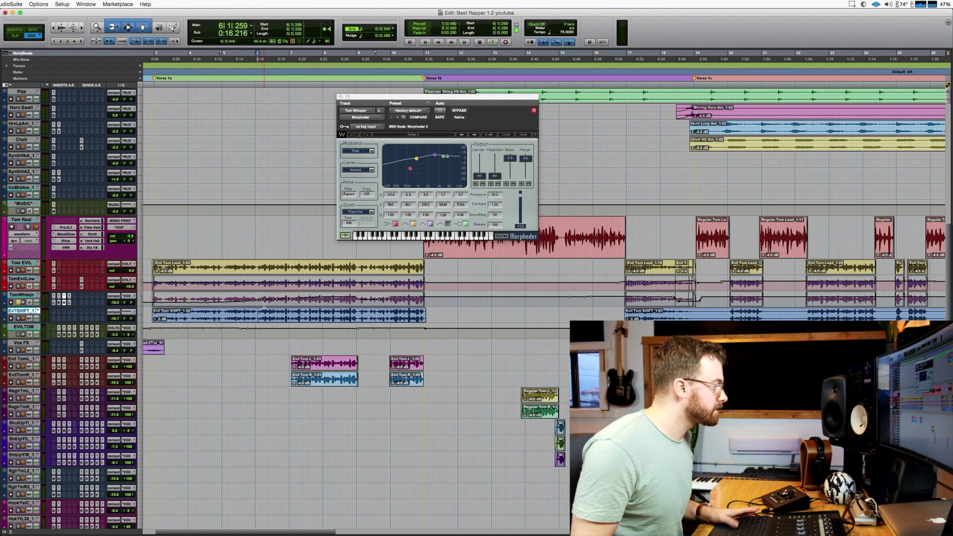
key(space)
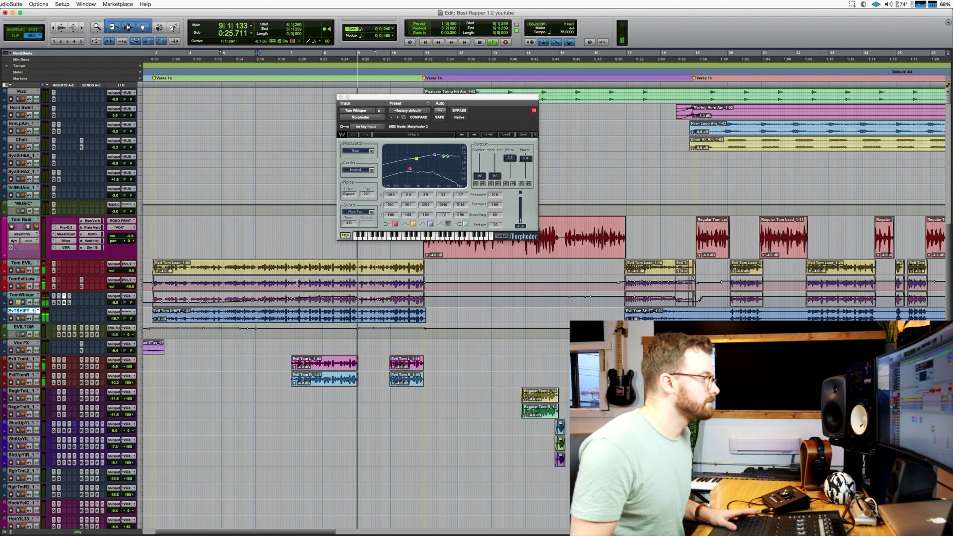
key(space)
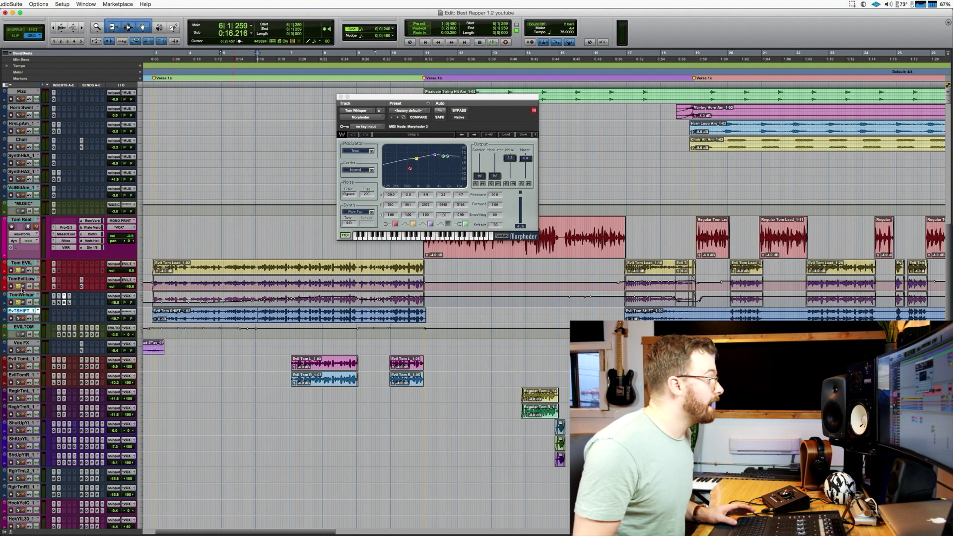
key(space)
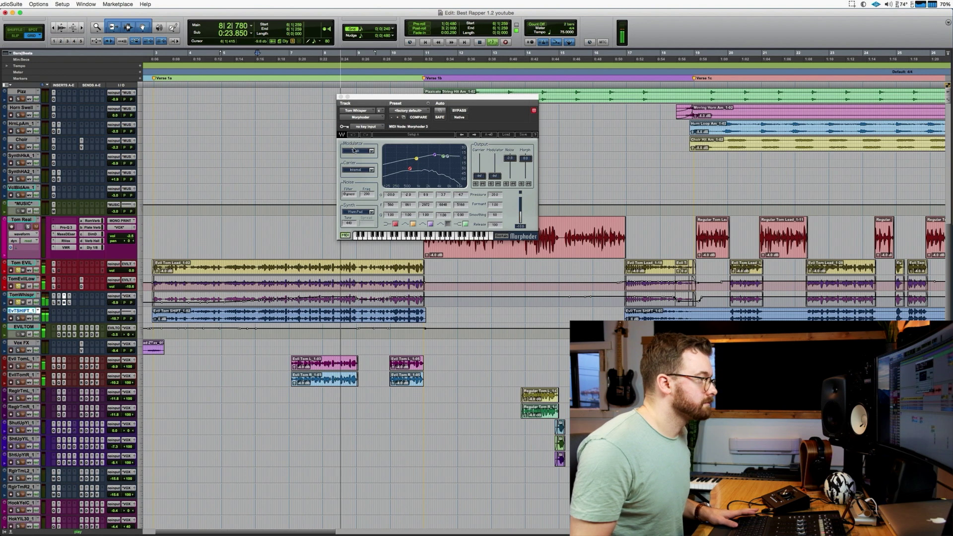
click(340, 96)
key(space)
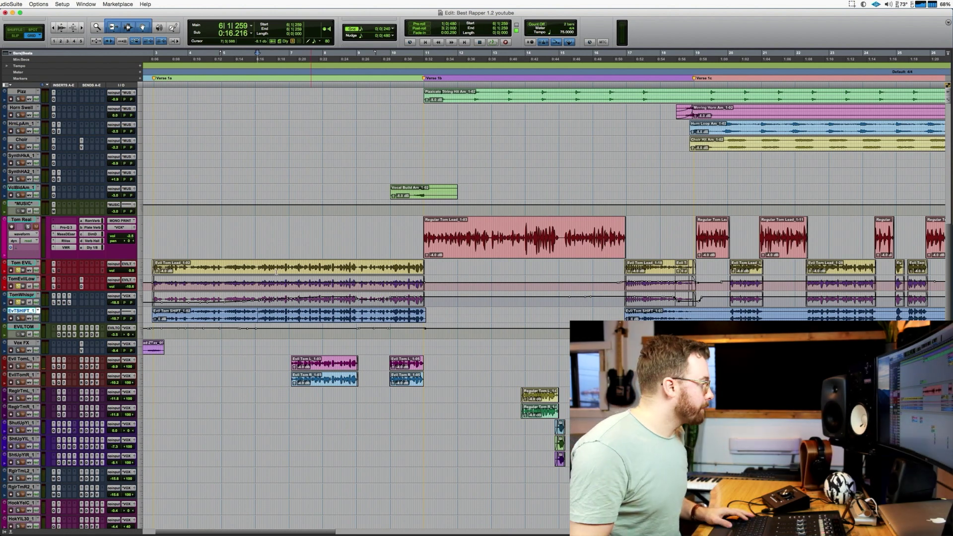
Step: Compare the Little AlterBoy pitch and formant settings across the evil vocal layers, and close the plug-in
click(54, 271)
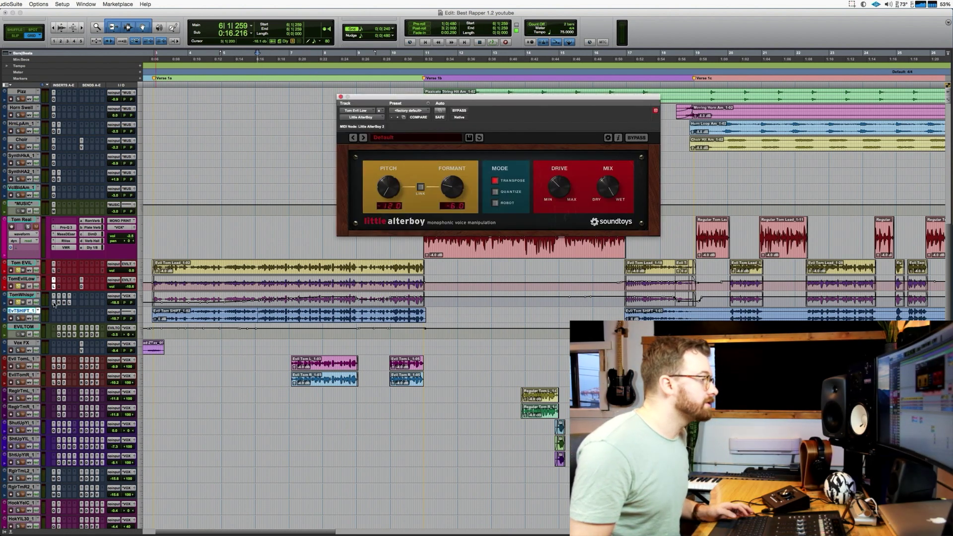
click(53, 296)
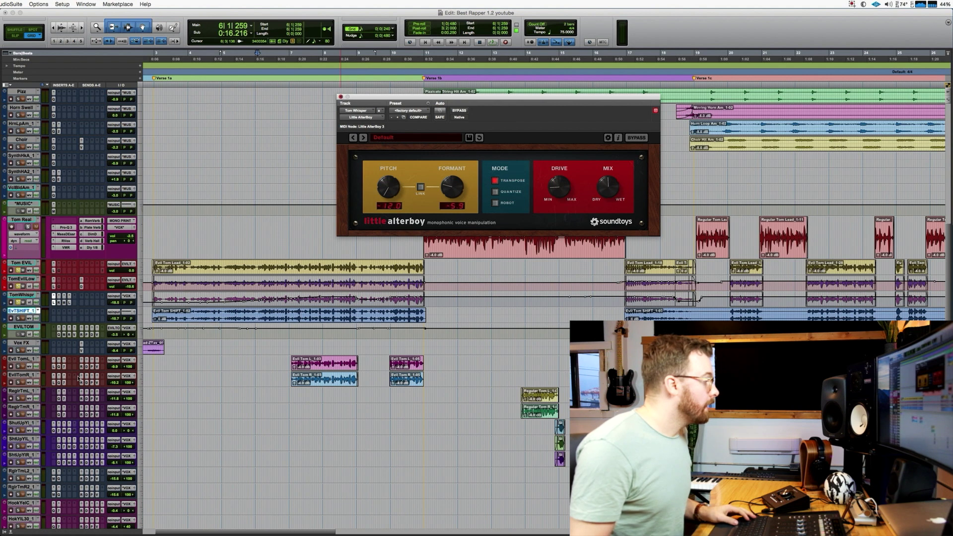
key(super+w)
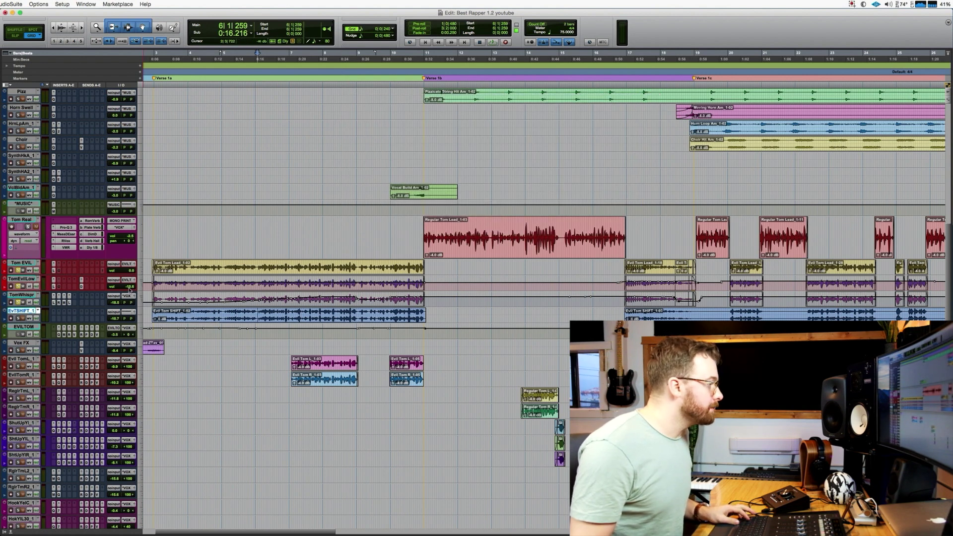
Step: Show volume automation on the evil vocal layers and examine the evil vocal bus's DimD and Verb Hall send faders
key(super+m)
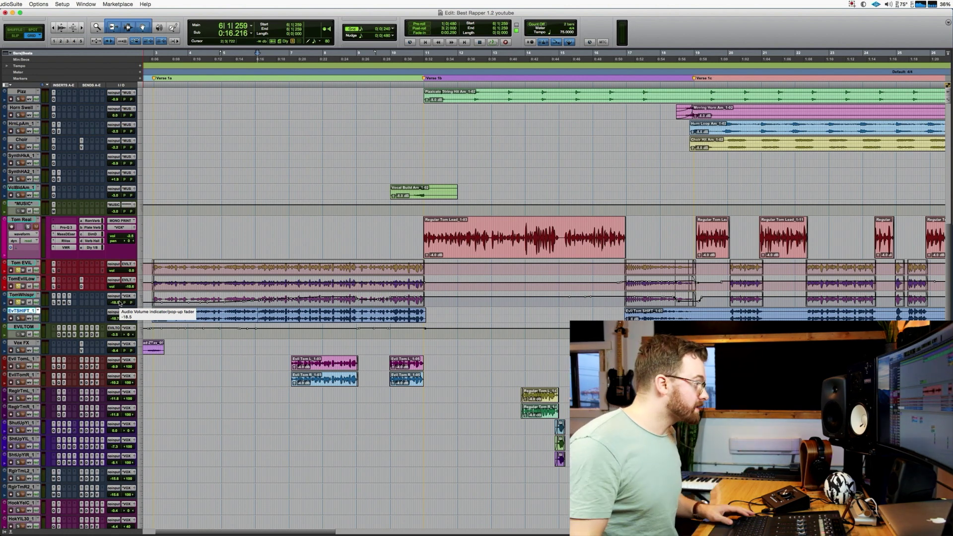
click(84, 336)
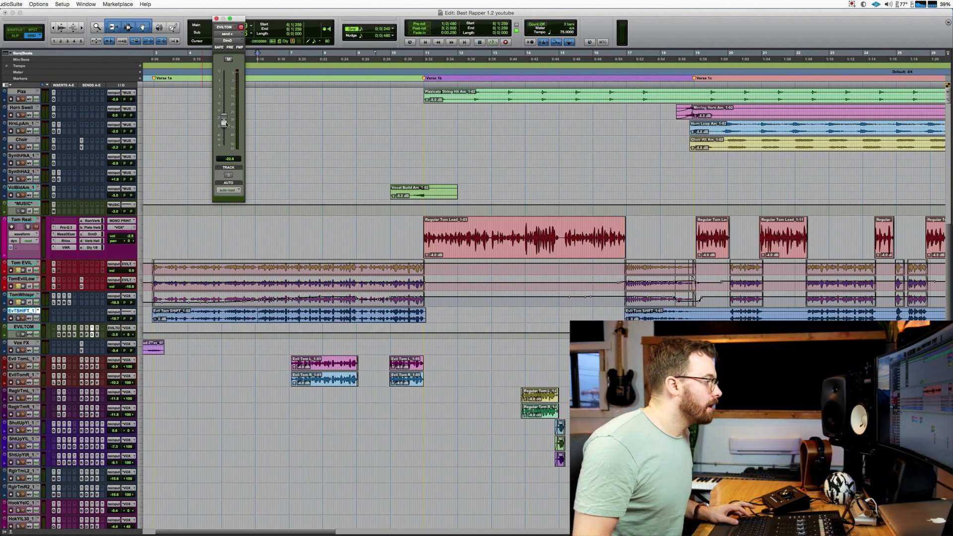
click(97, 335)
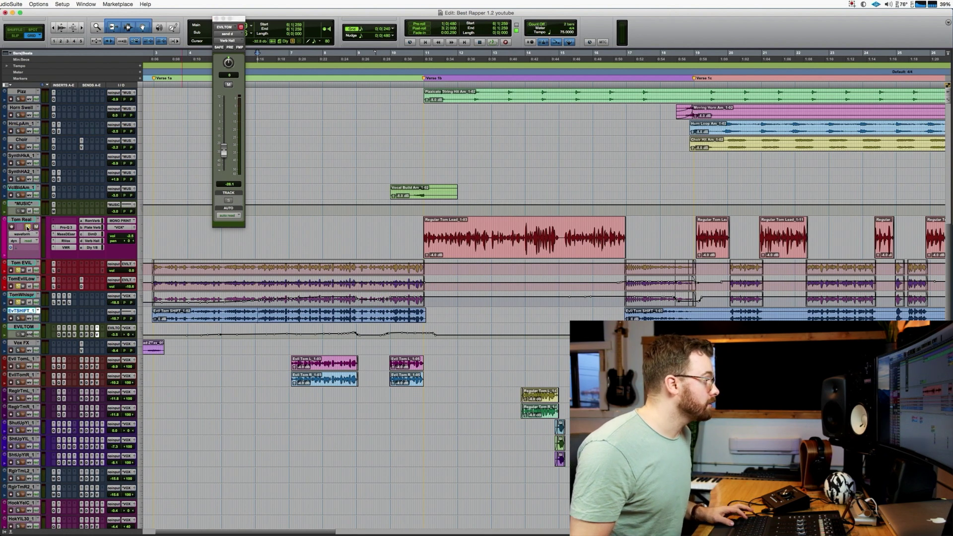
Step: Display the regular lead vocal's Dly 1/8 and Verb Hall send faders side by side, play Verse 1b to review their automation, and close them
click(95, 249)
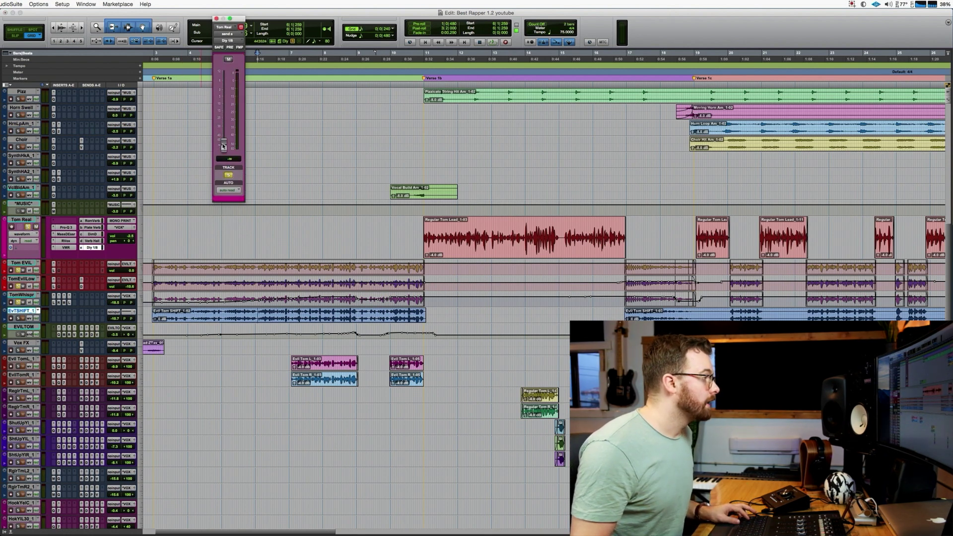
click(446, 239)
click(102, 241)
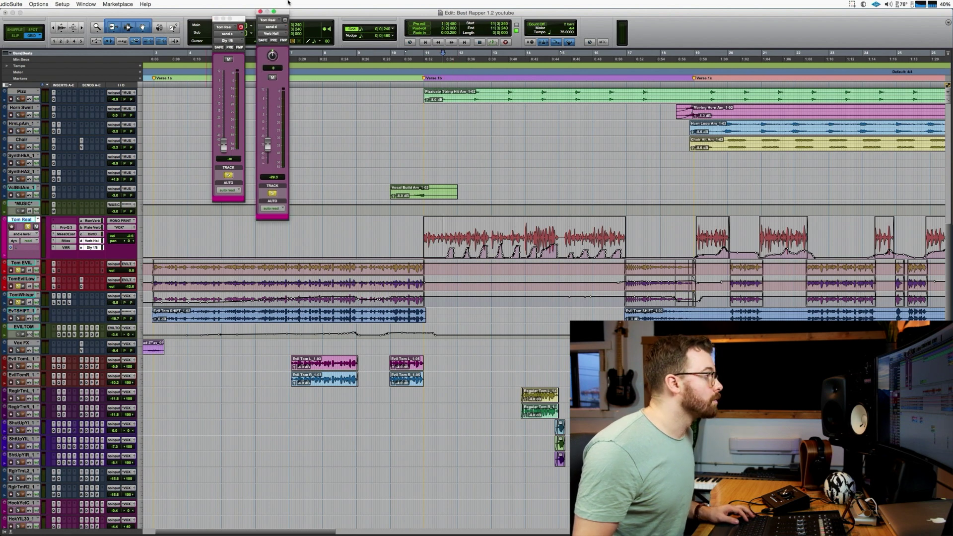
drag(228, 18, 312, 22)
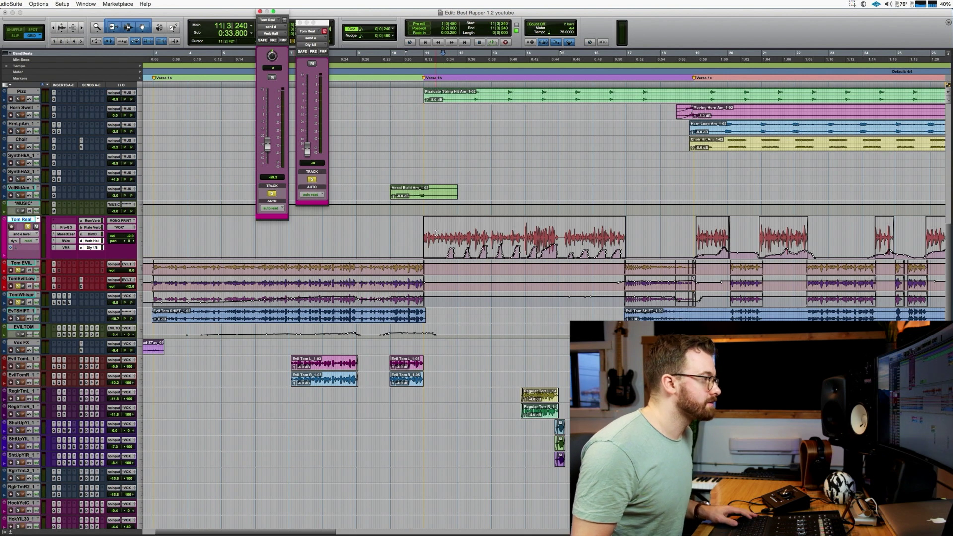
key(space)
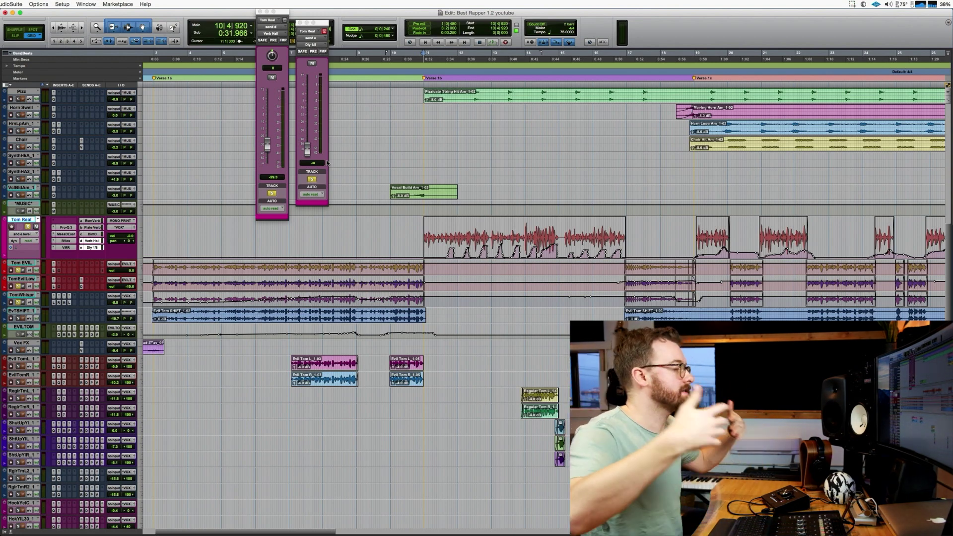
key(ctrl+alt+super+w)
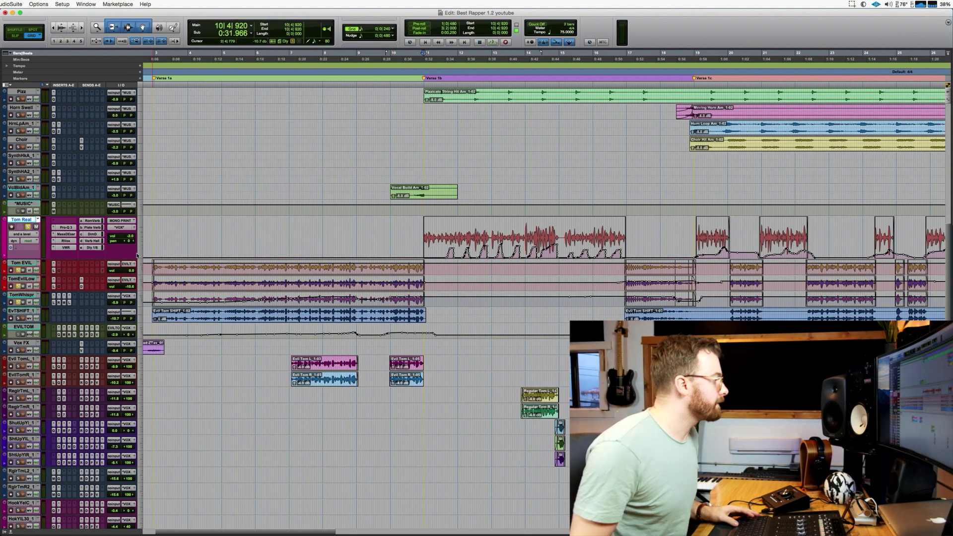
Step: Open the evil lead's Little AlterBoy, show its formant automation, and enlarge the evil vocal layer tracks to jumbo height
click(273, 264)
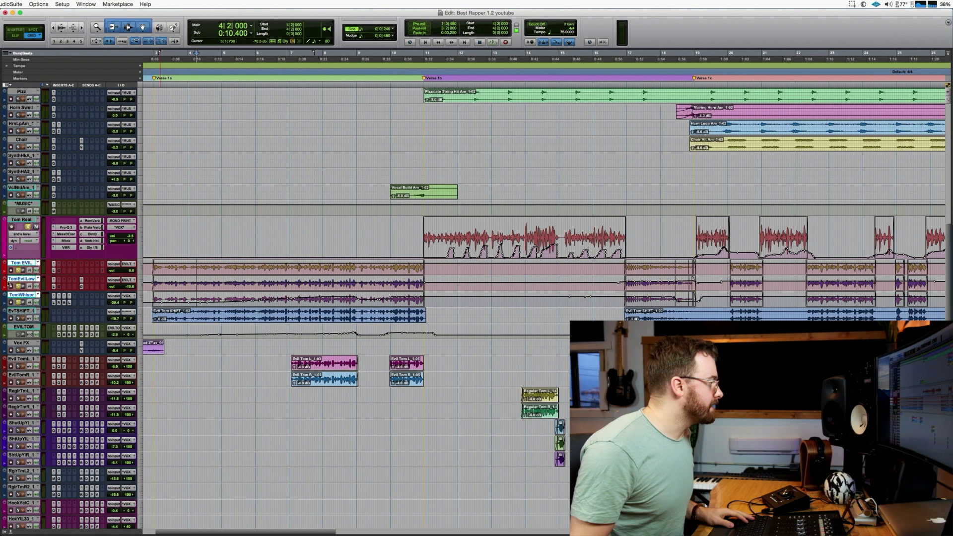
click(69, 281)
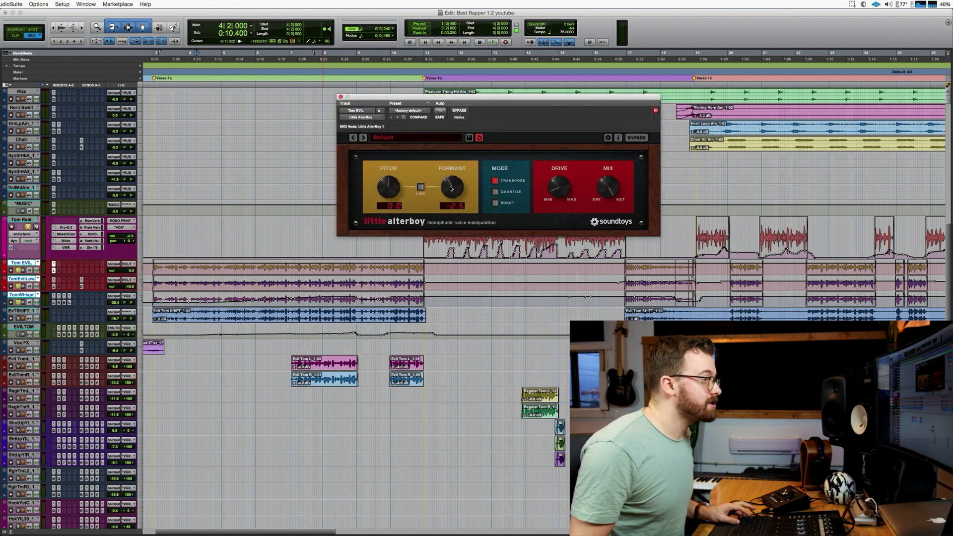
click(143, 266)
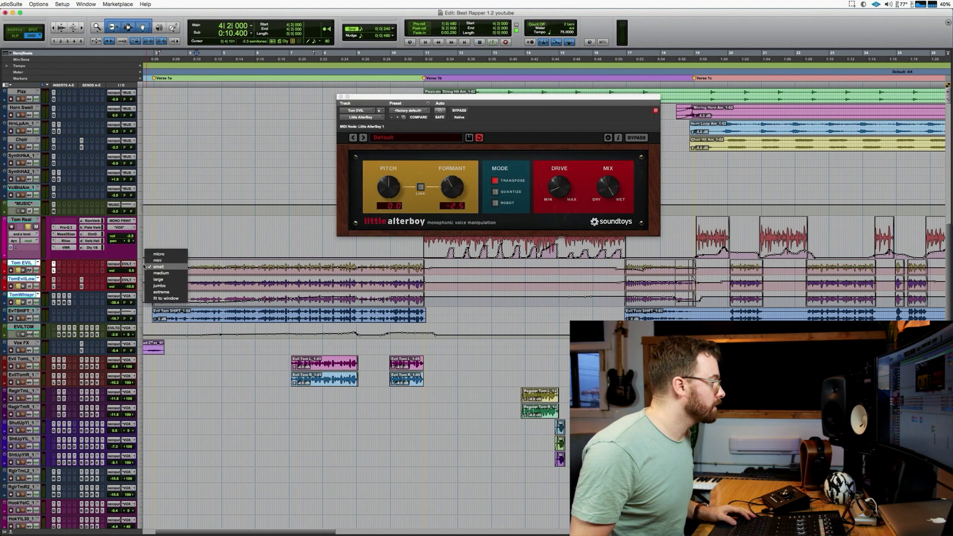
click(158, 286)
Step: Play the evil layers from bar 3 to follow the evil lead's formant automation in Little AlterBoy, and examine the automation further along the timeline
click(219, 332)
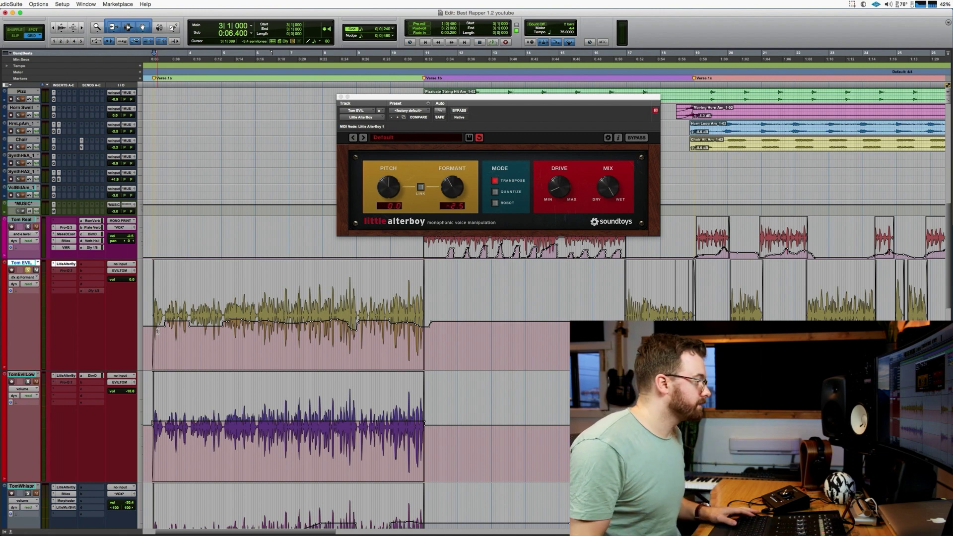
key(space)
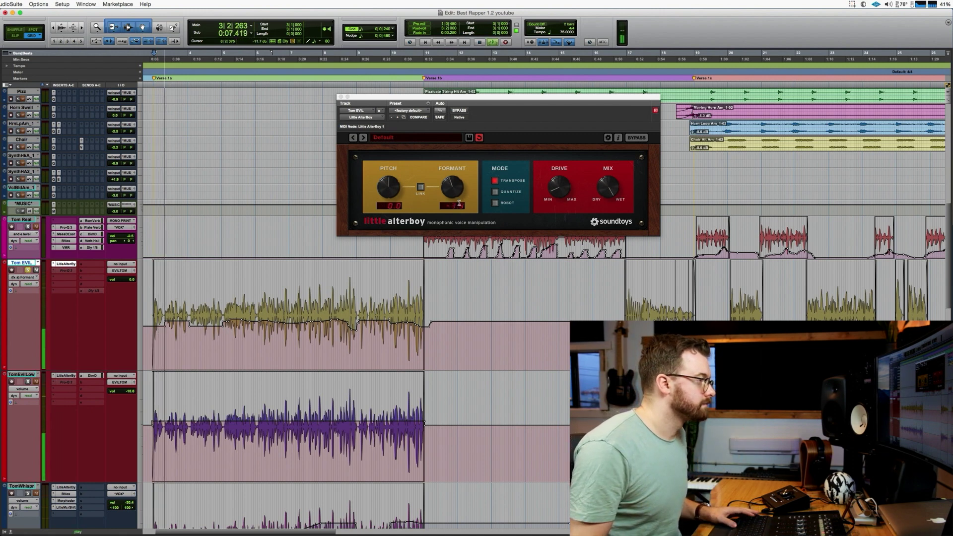
mouse_move(457, 187)
mouse_down()
mouse_move(450, 194)
mouse_move(458, 187)
mouse_up()
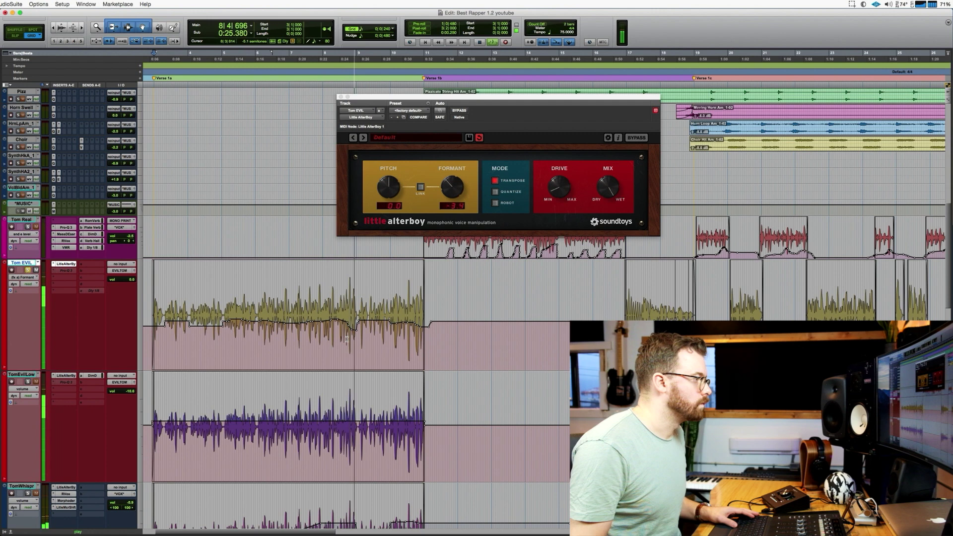
key(space)
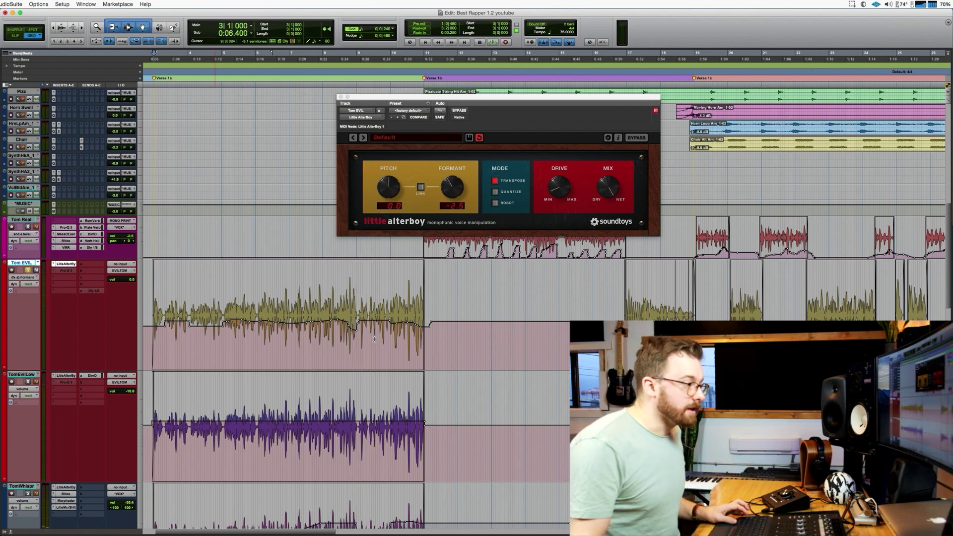
scroll(627, 317, right, 3)
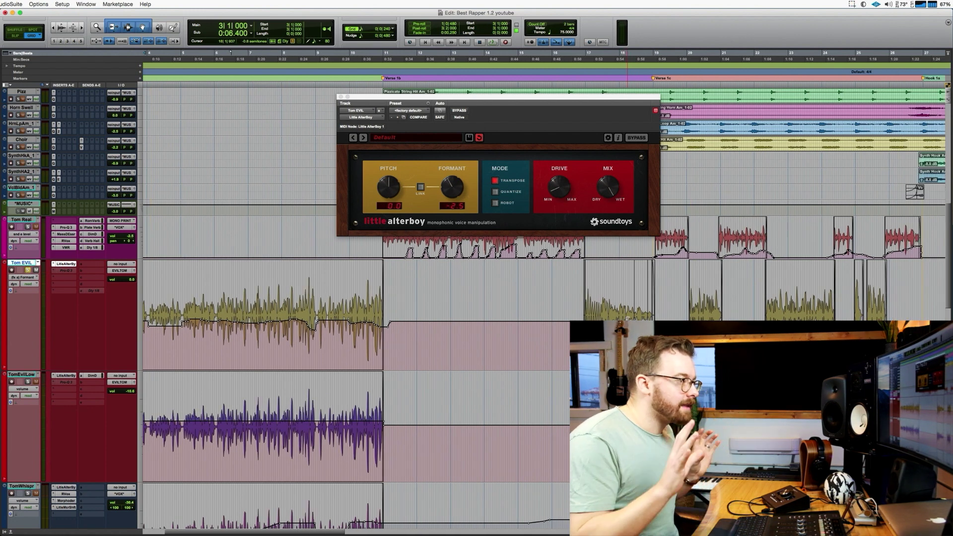
Step: Play the evil layers from bar 4 to follow the whisper track's volume automation, and examine its automation further along the timeline
scroll(347, 397, down, 2)
click(254, 288)
scroll(253, 471, down, 2)
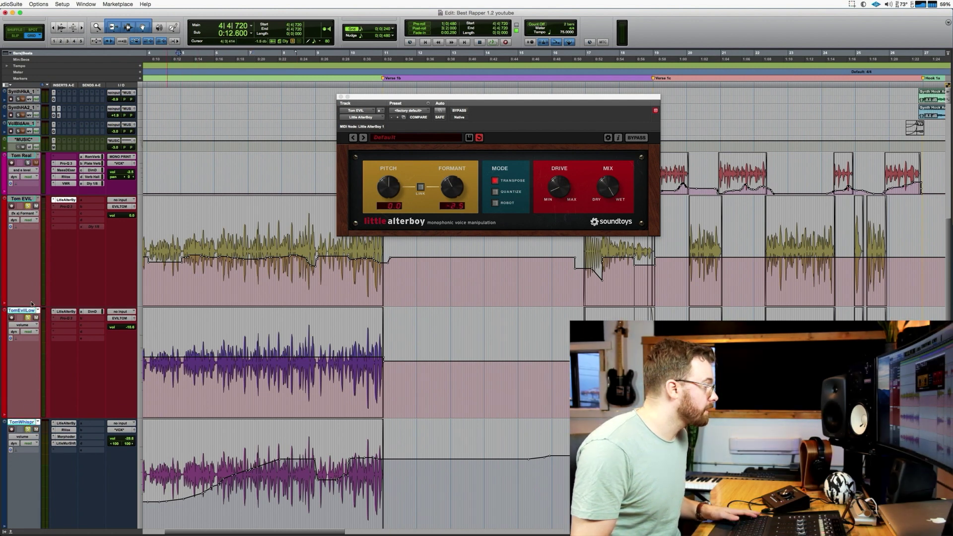
key(space)
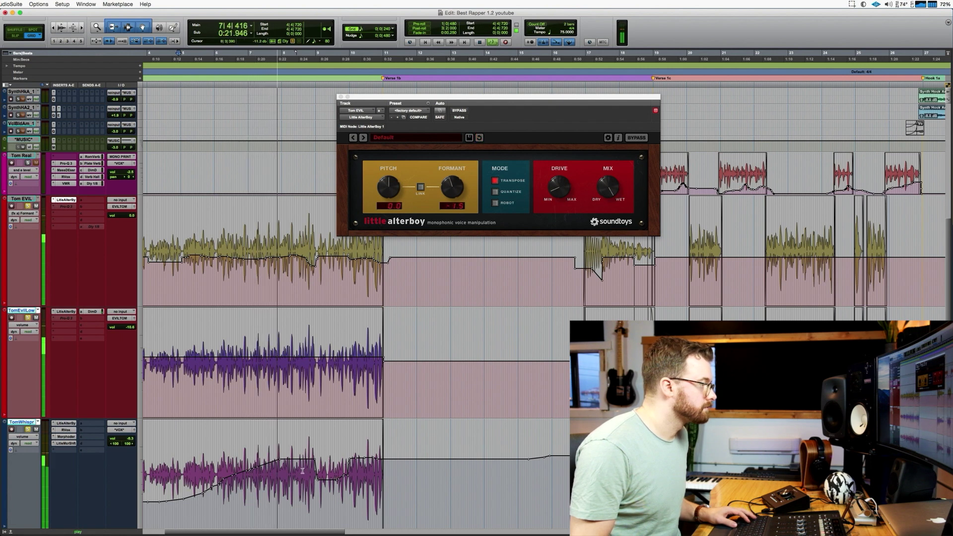
scroll(303, 470, down, 1)
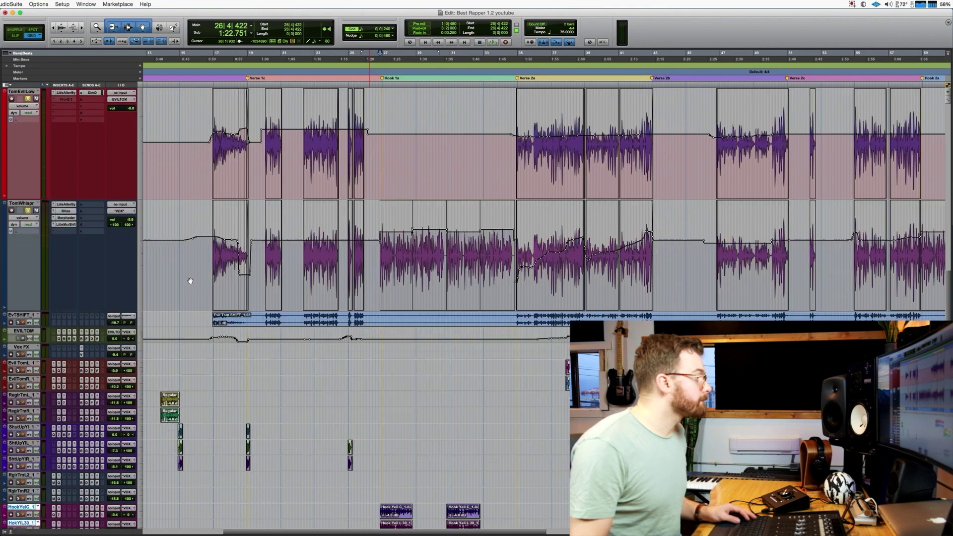
Step: Shrink the lead and evil vocal tracks, select across the seven hook yell tracks near the end of bar 26, and magnify the timeline there
key(ctrl+alt+Down)
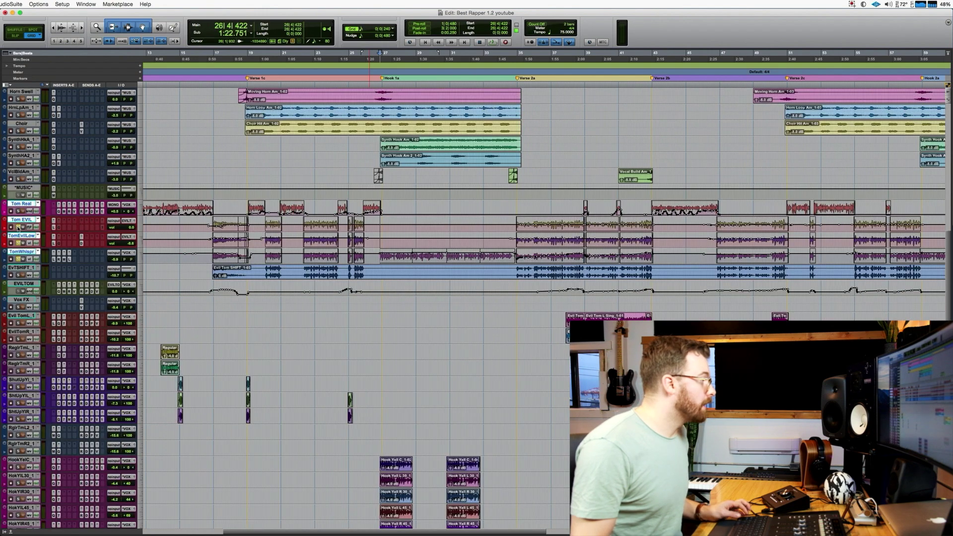
scroll(270, 300, down, 5)
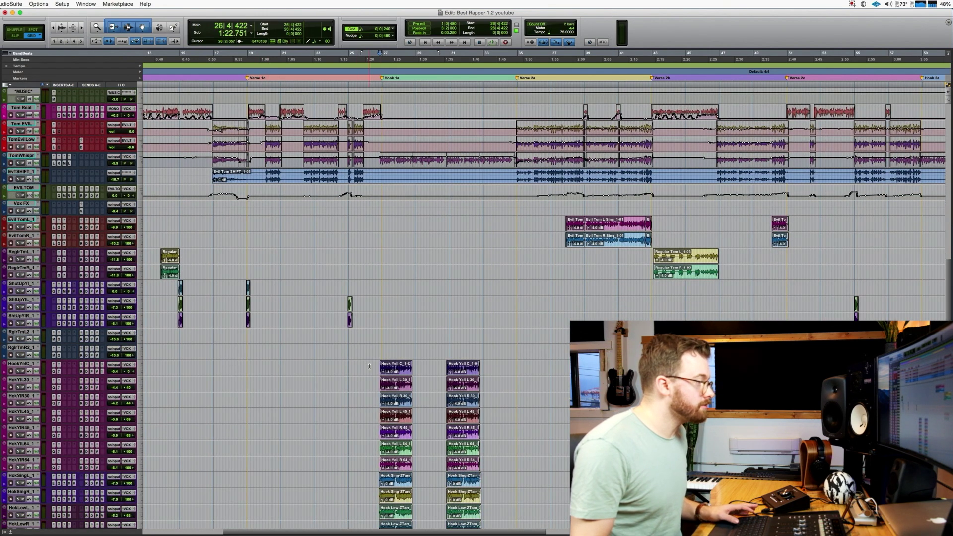
drag(370, 364, 372, 466)
key(ctrl+bracketright)
key(ctrl+bracketright)
key(ctrl+bracketright)
key(ctrl+bracketright)
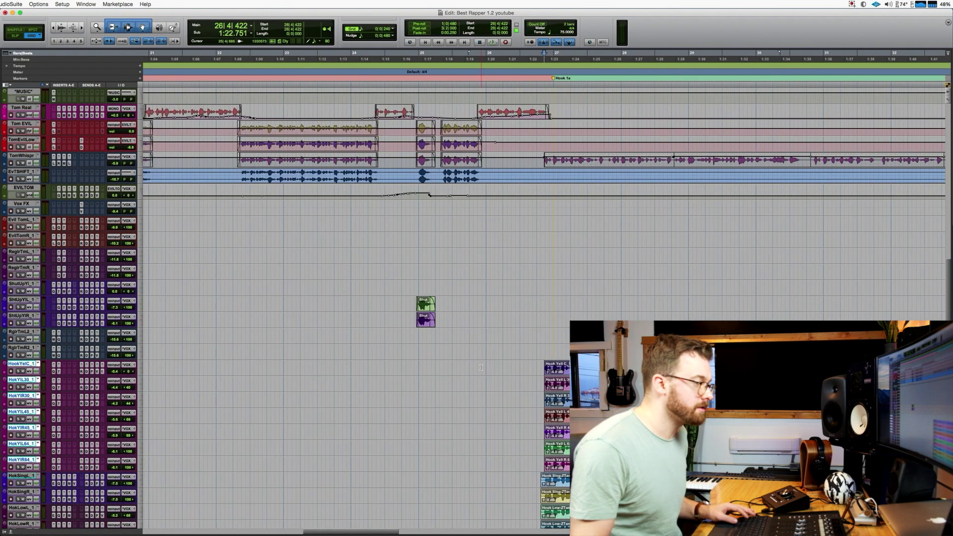
Step: Examine the hook vocal clips along Hook 1a and play the hook from bar 26
scroll(492, 351, down, 3)
scroll(572, 316, right, 10)
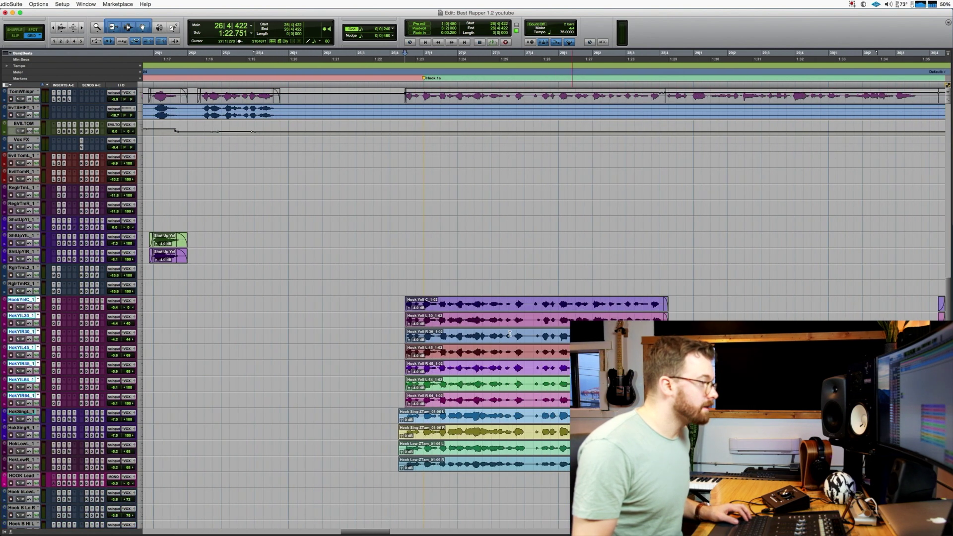
scroll(480, 332, down, 3)
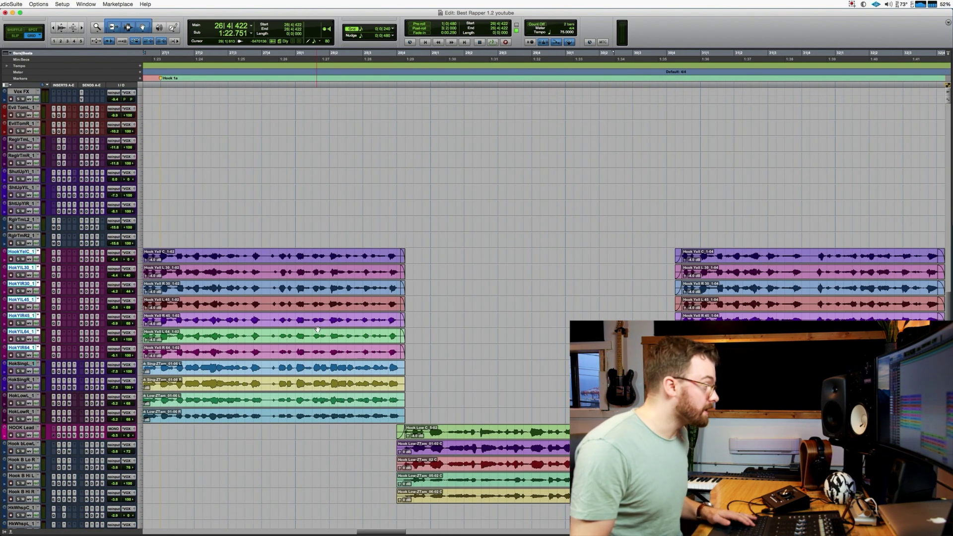
key(ctrl+bracketleft)
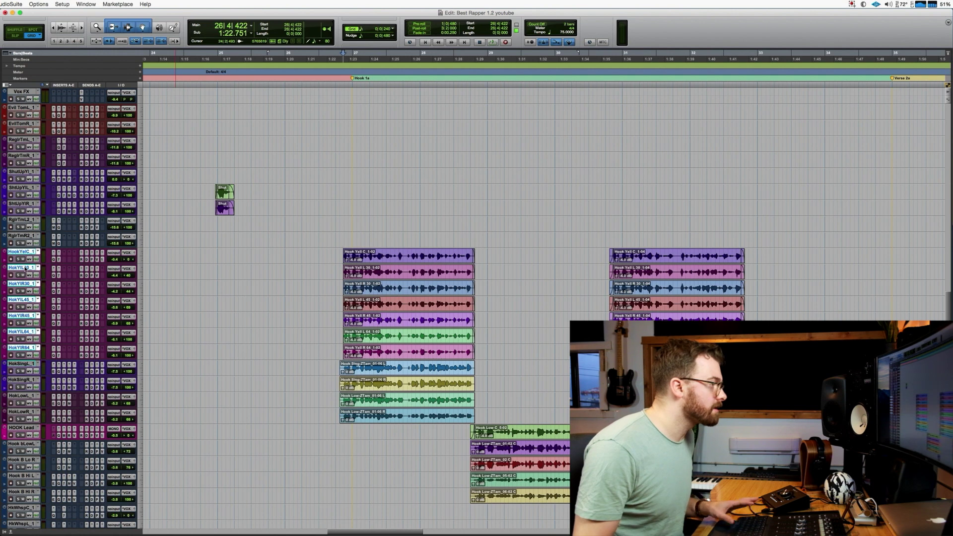
key(space)
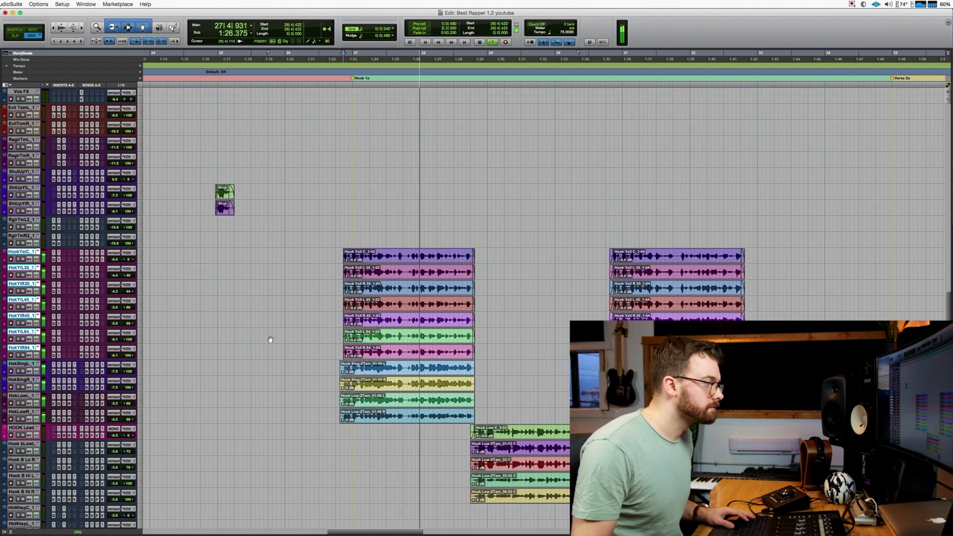
Step: Audition the seven soloed hook yell tracks from the start of the hook at bar 26
scroll(294, 347, down, 3)
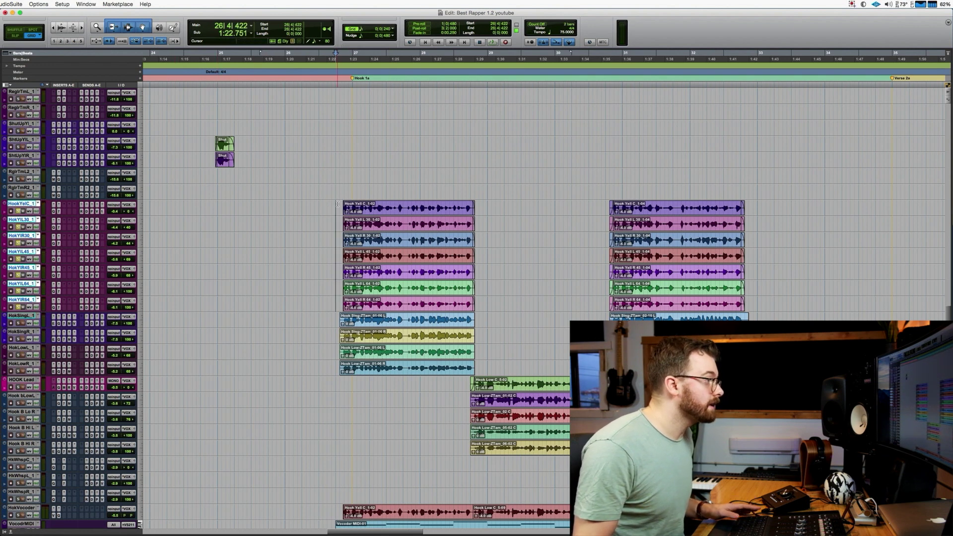
key(space)
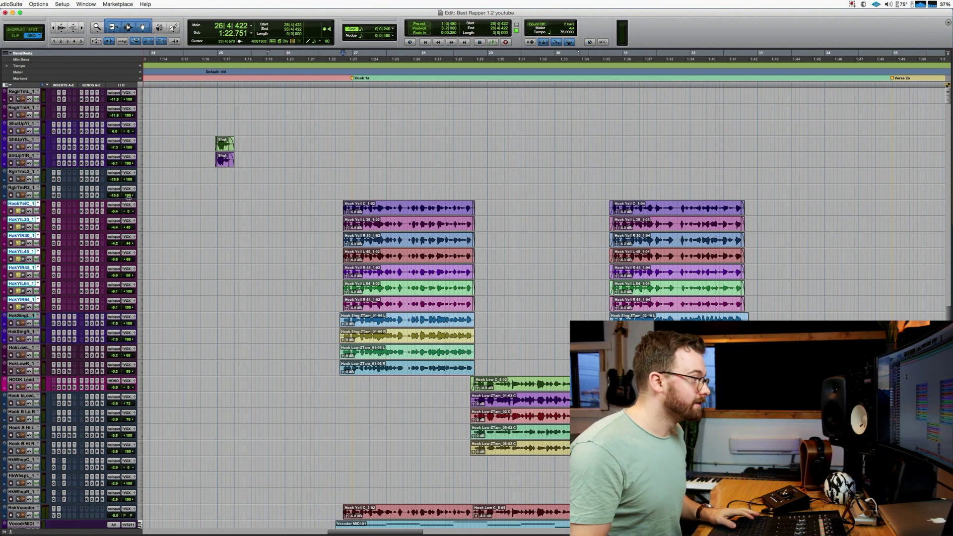
key(space)
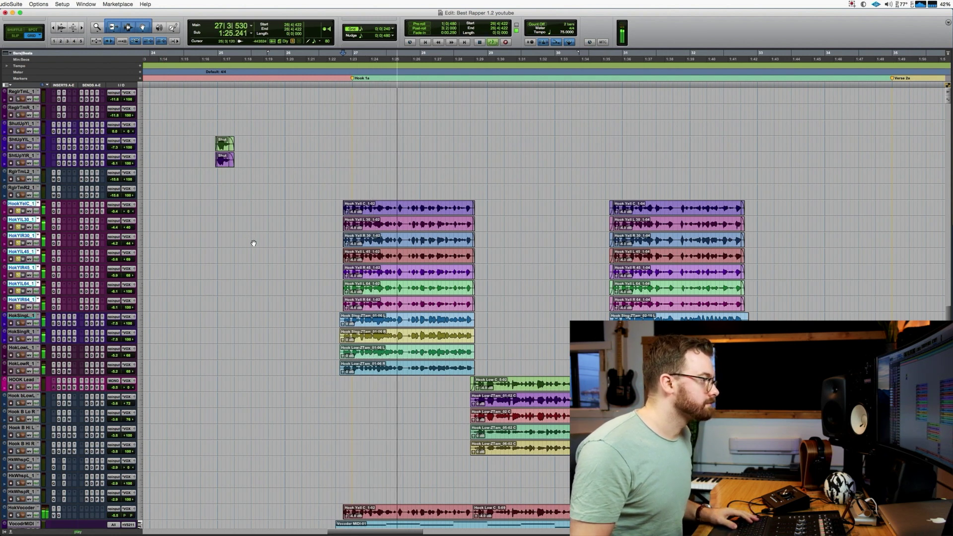
key(space)
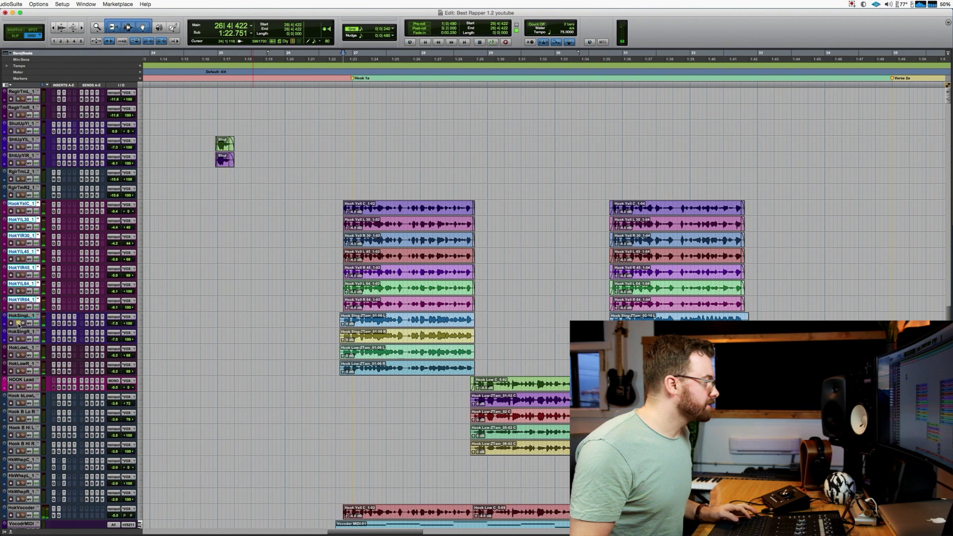
Step: Audition the hook singing pair and the low hook pair from bar 26, and play the hook layers again
key(space)
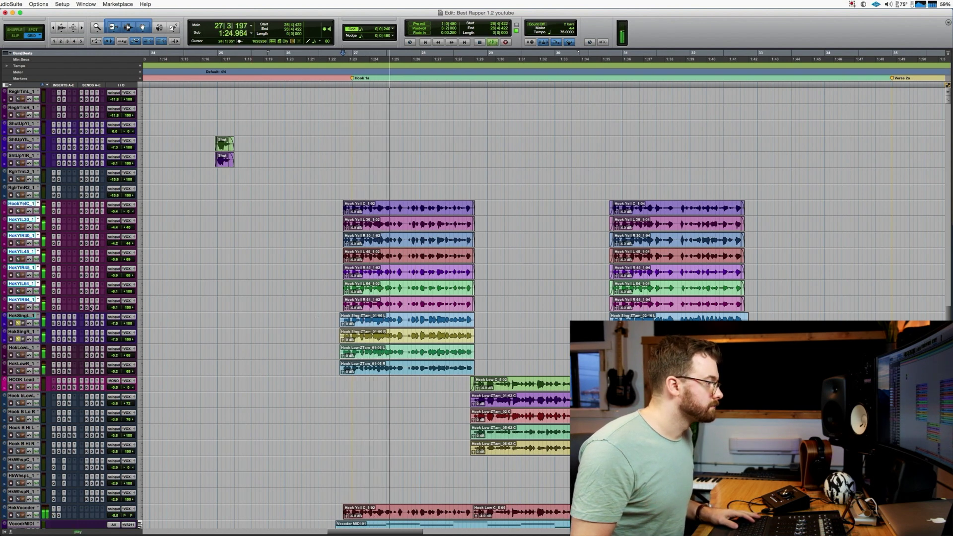
key(space)
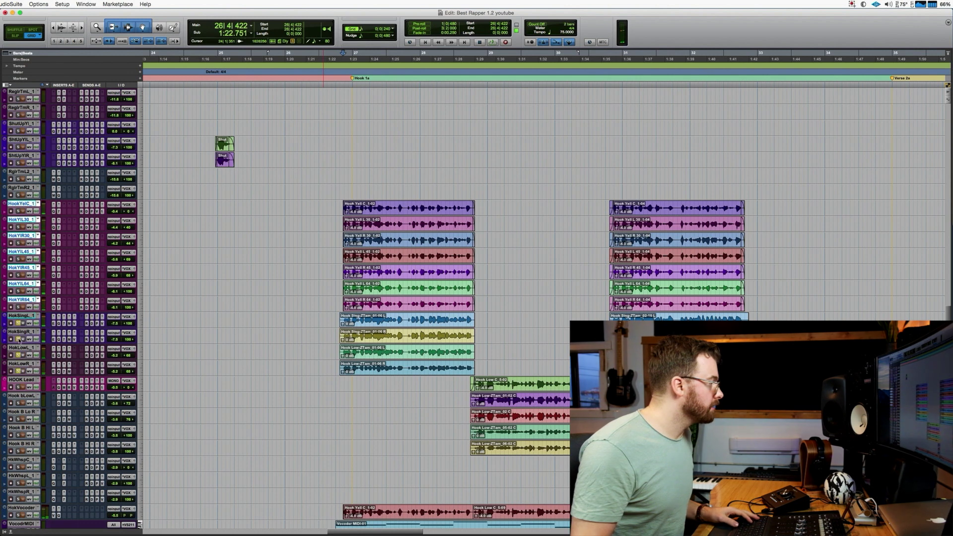
key(space)
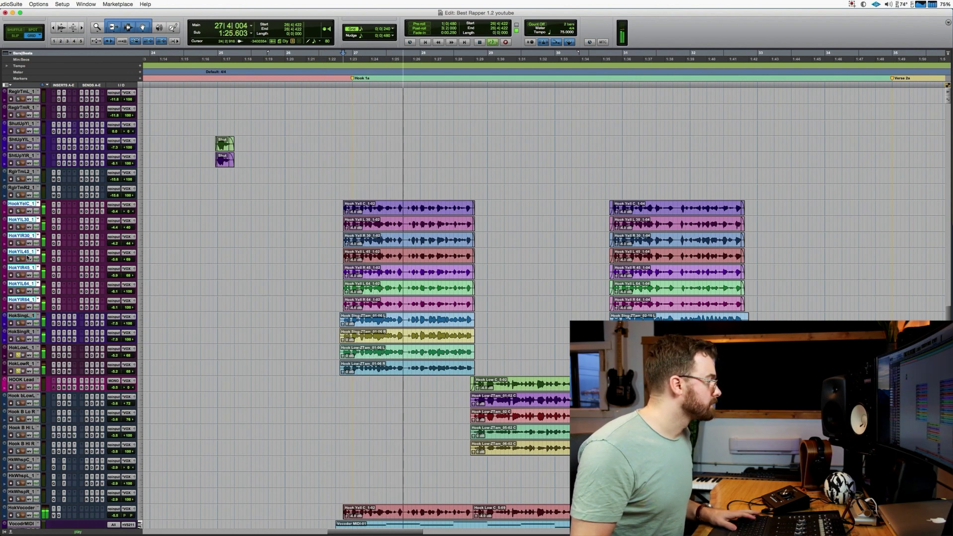
key(space)
click(18, 307)
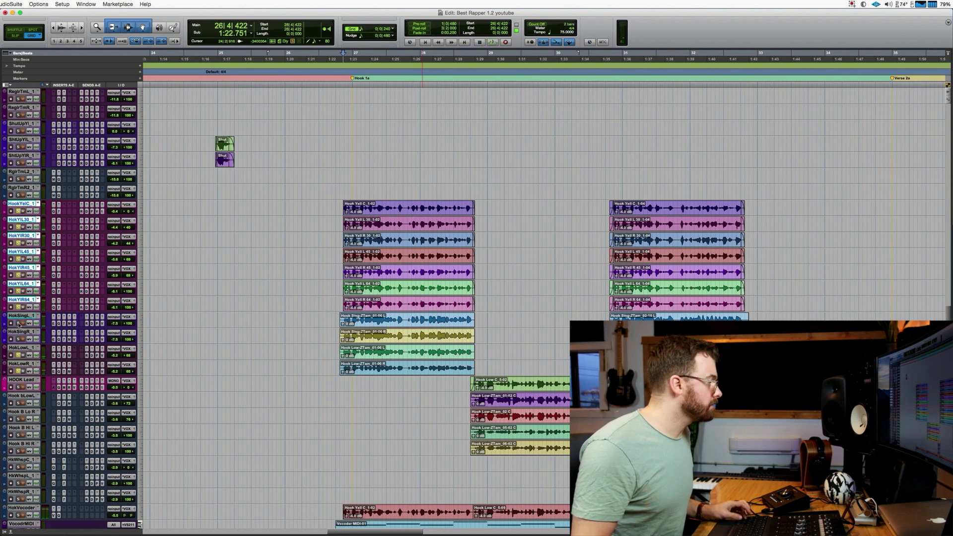
key(space)
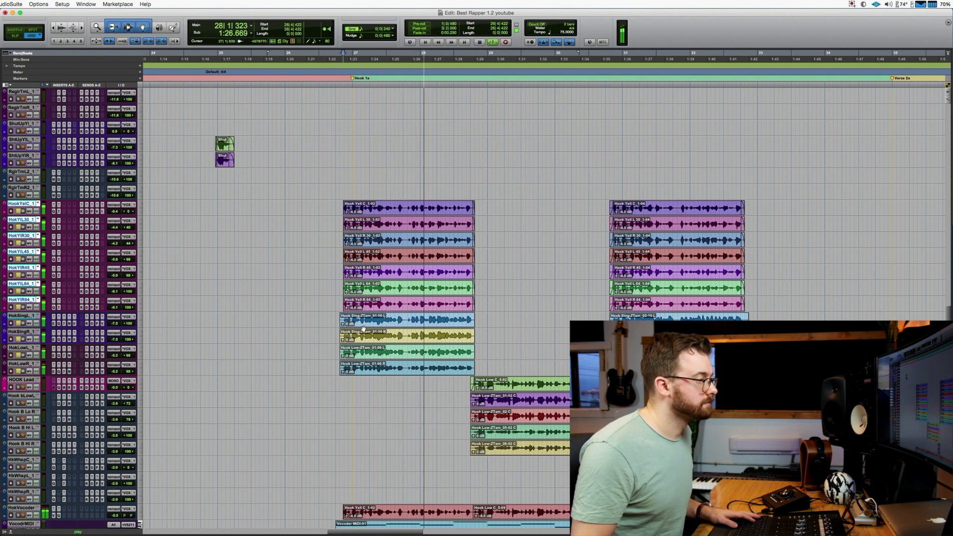
Step: Select the HOOK Lead track through the Hook B Hi R track, solo them, and play the second hook phrase from just before bar 29
scroll(370, 327, down, 1)
key(space)
click(21, 364)
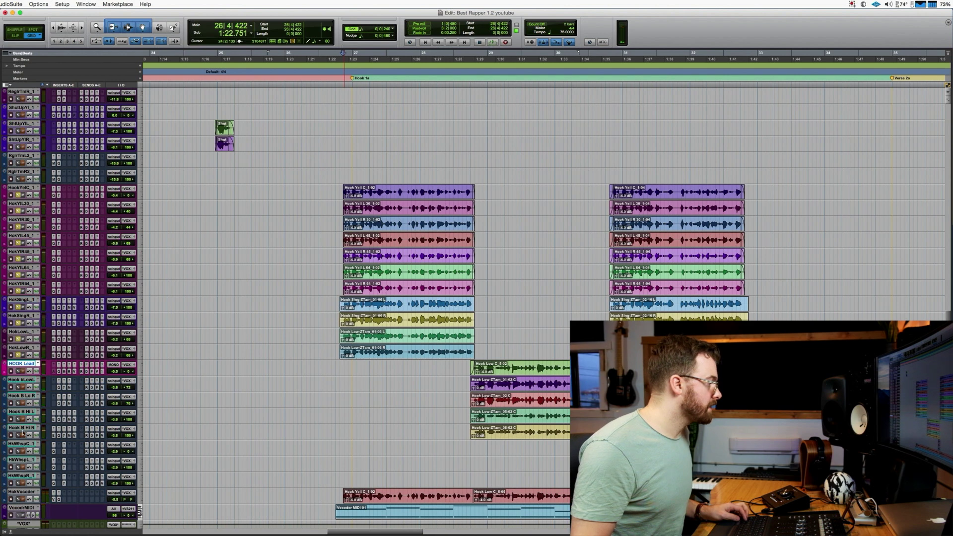
shift+click(23, 430)
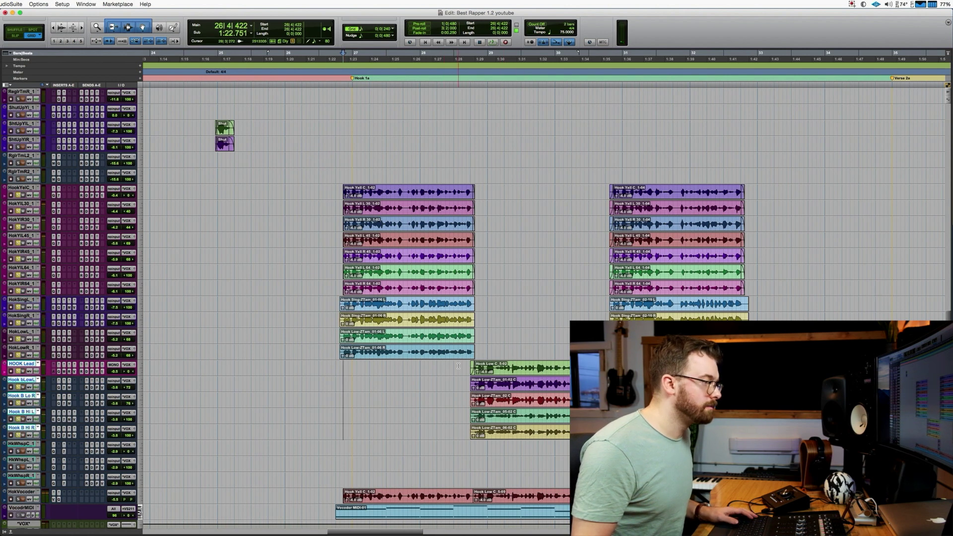
key(space)
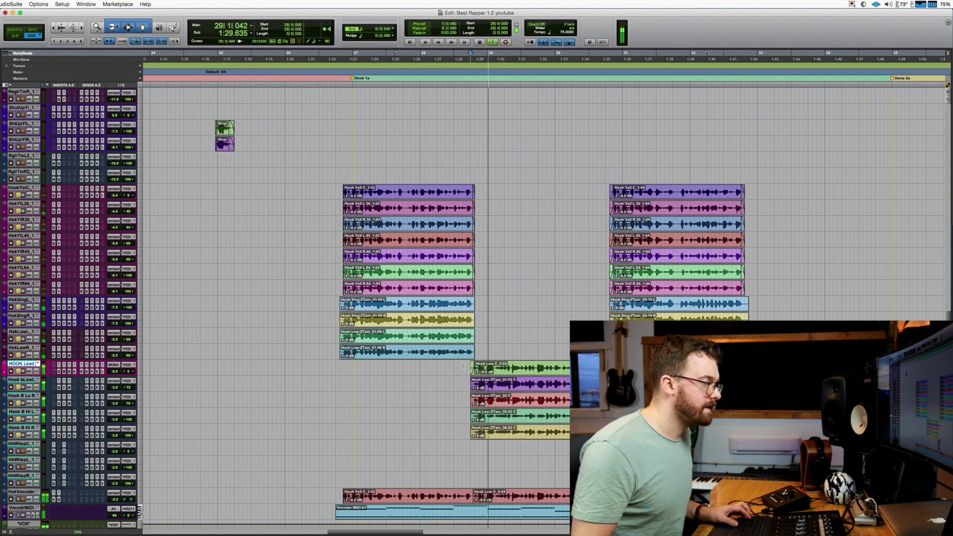
scroll(472, 366, right, 2)
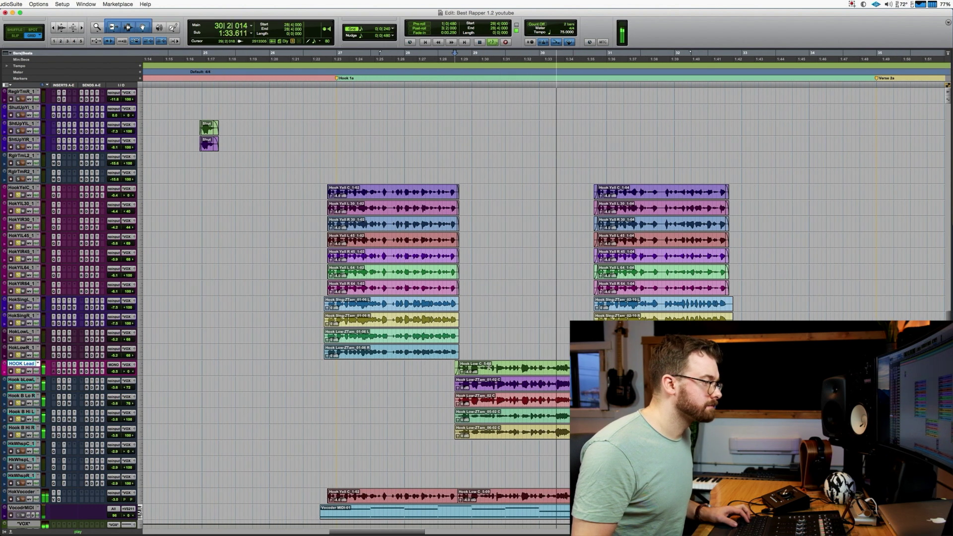
key(space)
Step: Return to bar 26, compare the hook vocal layers with the evil tracks above, and select across the evil low and whisper tracks
click(319, 188)
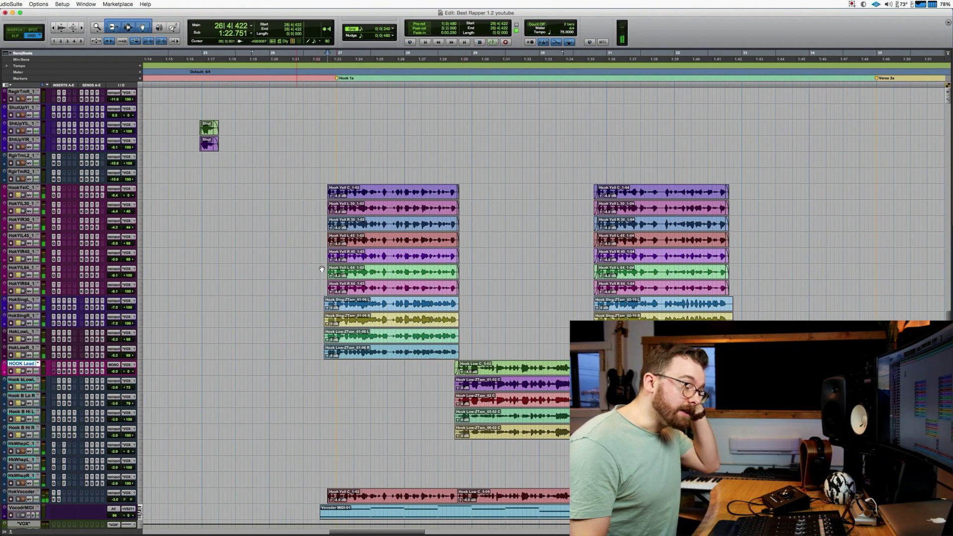
scroll(301, 382, down, 2)
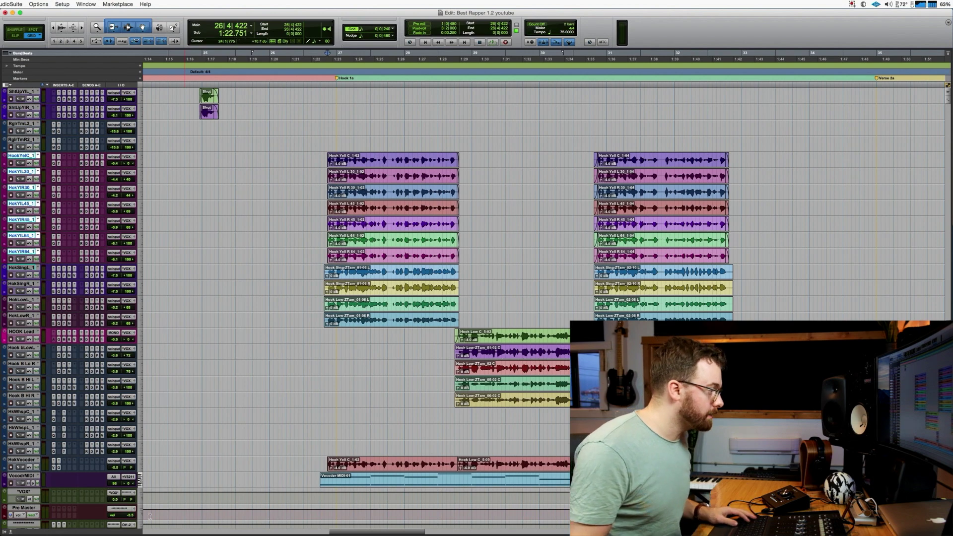
scroll(159, 376, up, 12)
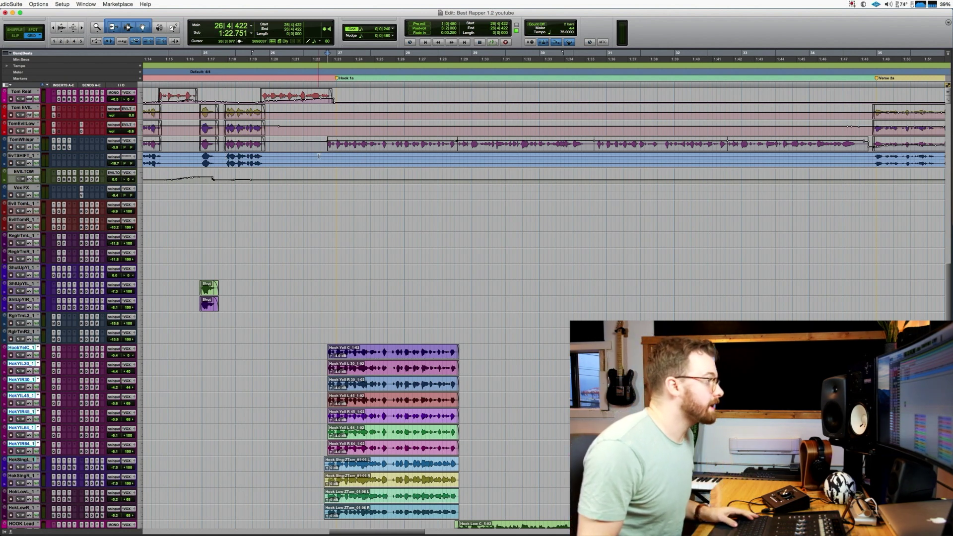
drag(319, 127, 320, 143)
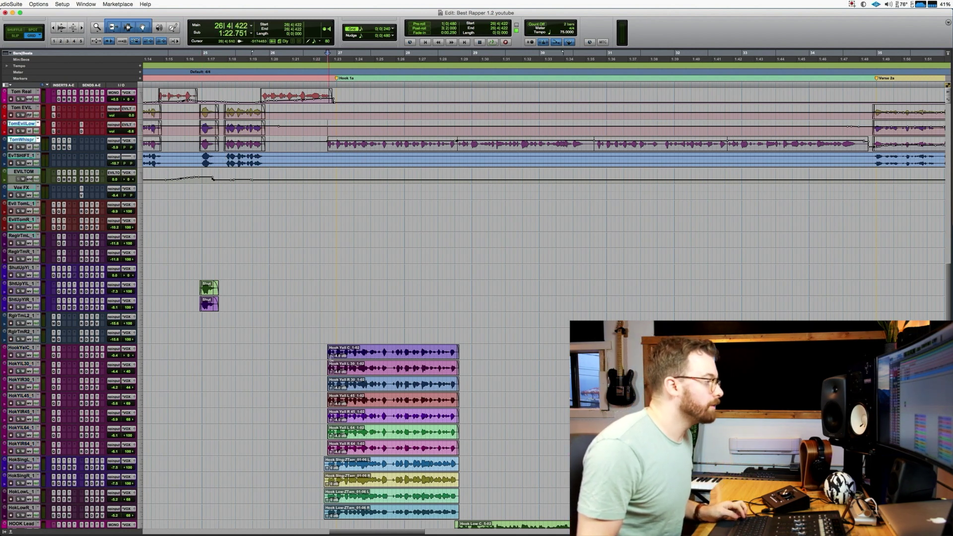
scroll(501, 501, down, 2)
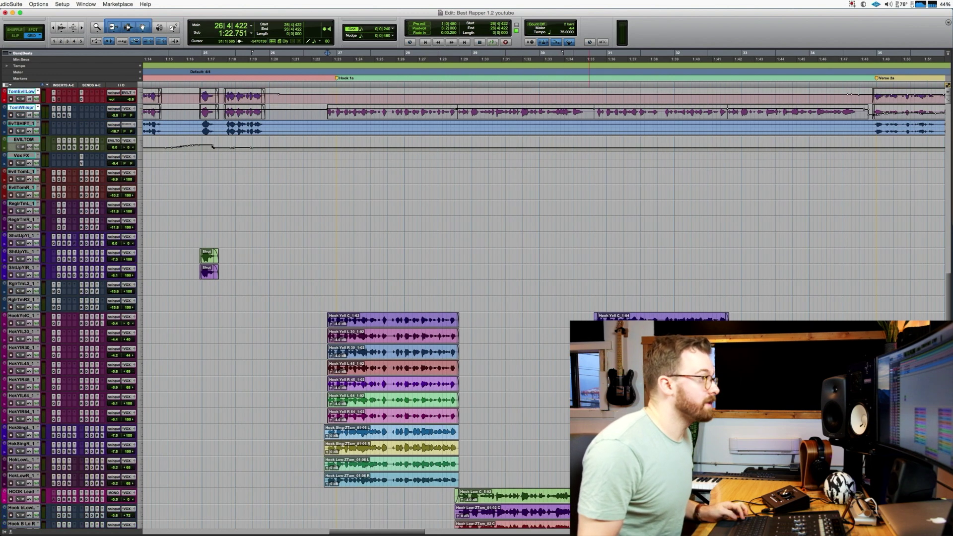
scroll(314, 158, up, 3)
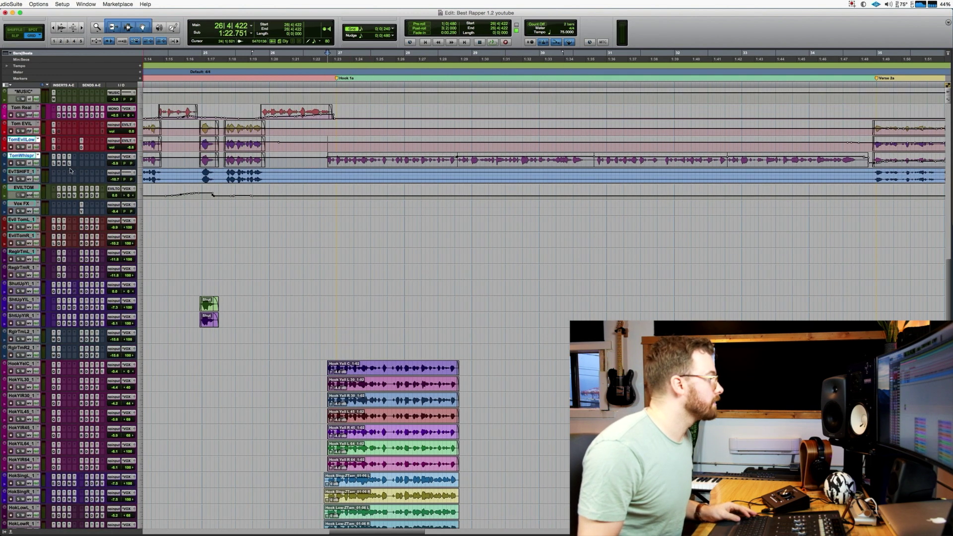
Step: Solo the whisper track, open its Morphoder plug-in, and play Hook 1a from bar 26
scroll(373, 490, down, 13)
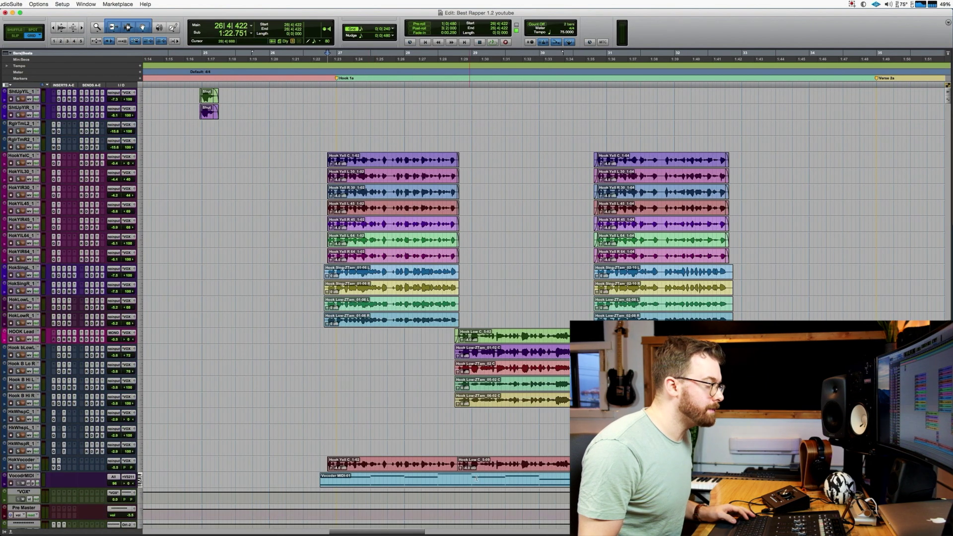
scroll(124, 216, up, 15)
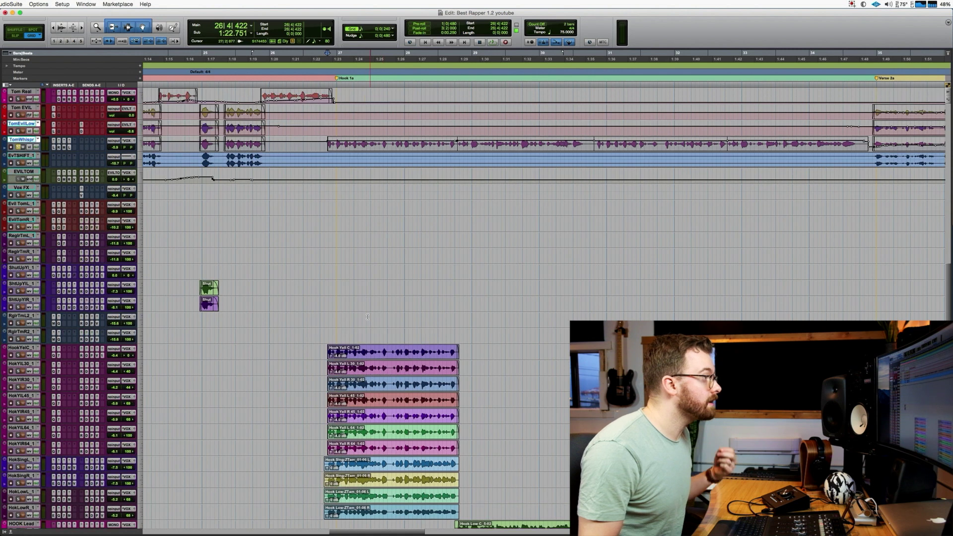
click(62, 196)
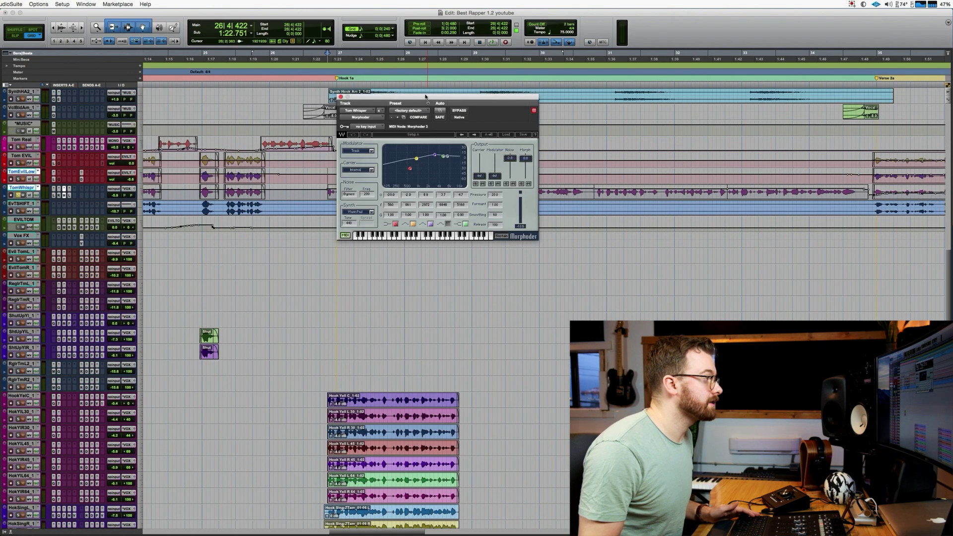
key(space)
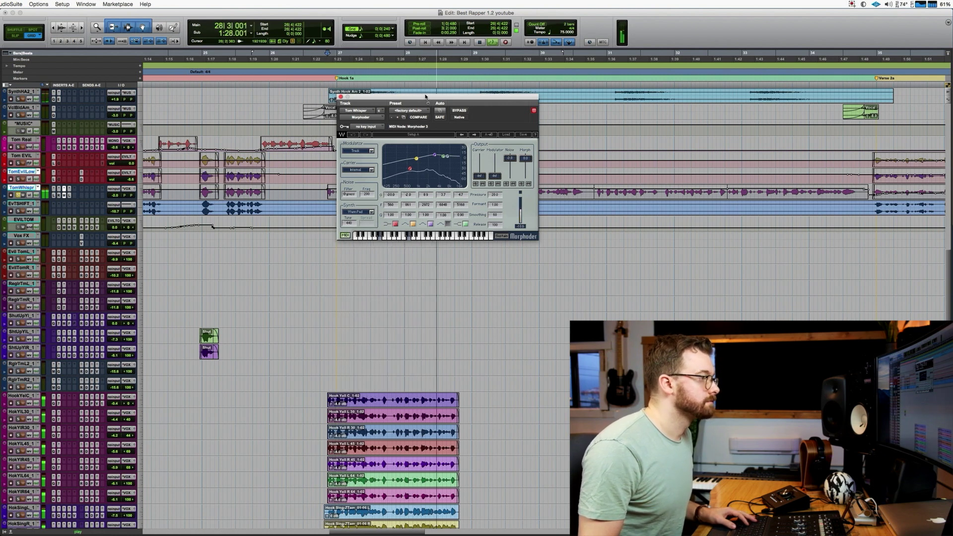
Step: Enlarge the evil vocal layer tracks and play them from late in bar 24 with the whisper track's Morphoder in view
click(195, 59)
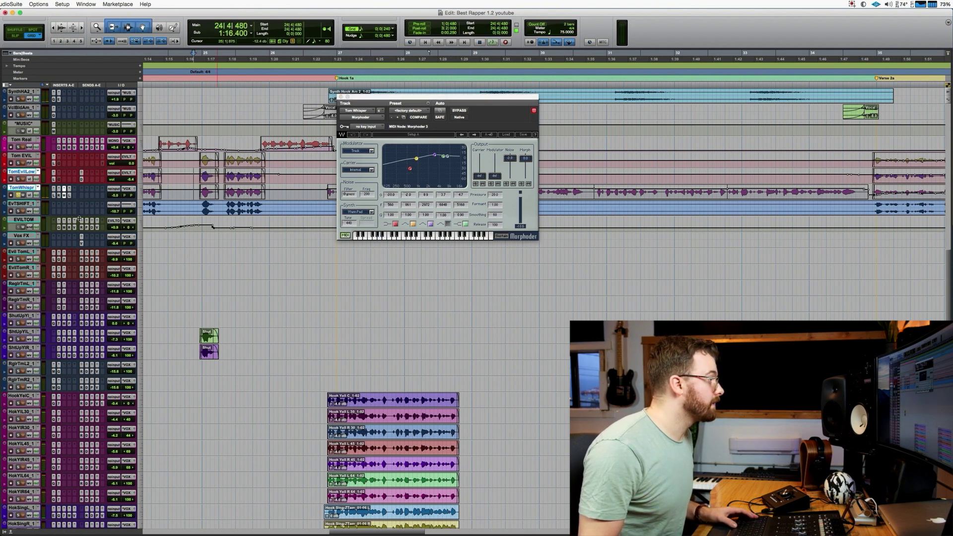
key(ctrl+Up)
click(199, 204)
key(space)
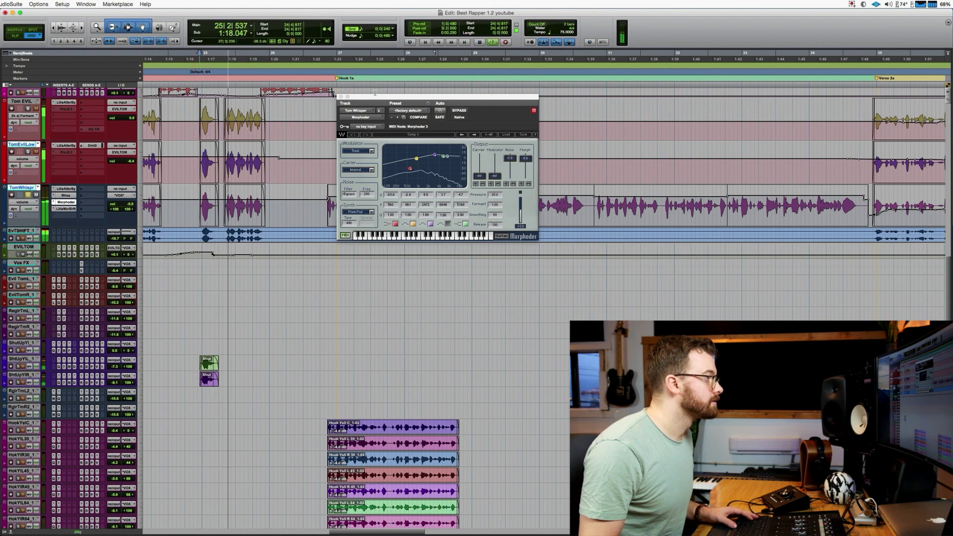
Step: Move the Morphoder window aside, play the whispered Hook 1a part from late in bar 26, stop, and close the plug-in
drag(375, 95, 482, 69)
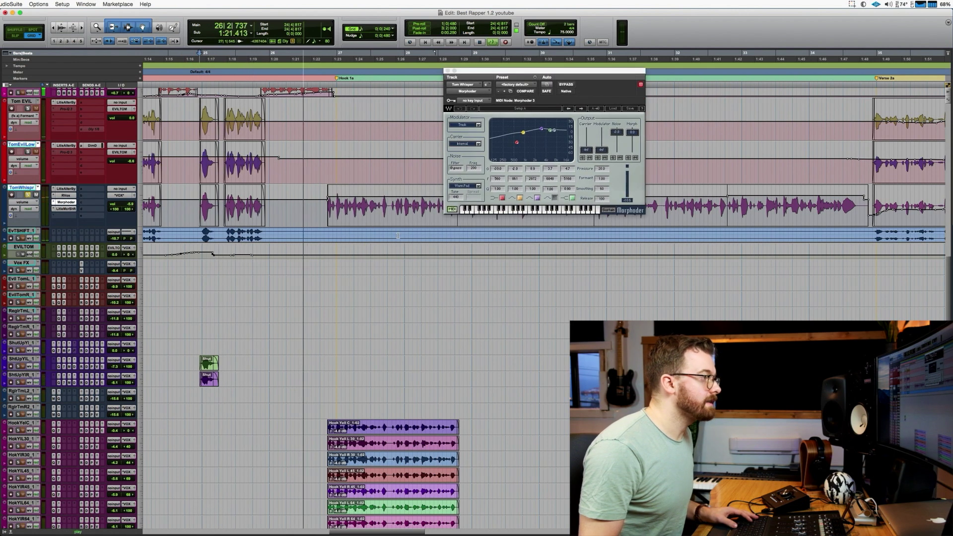
key(space)
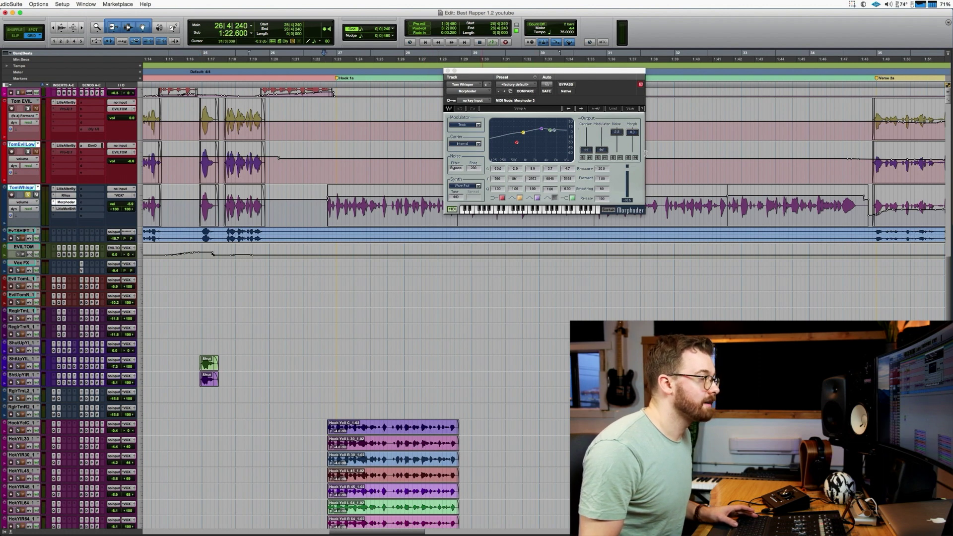
click(320, 204)
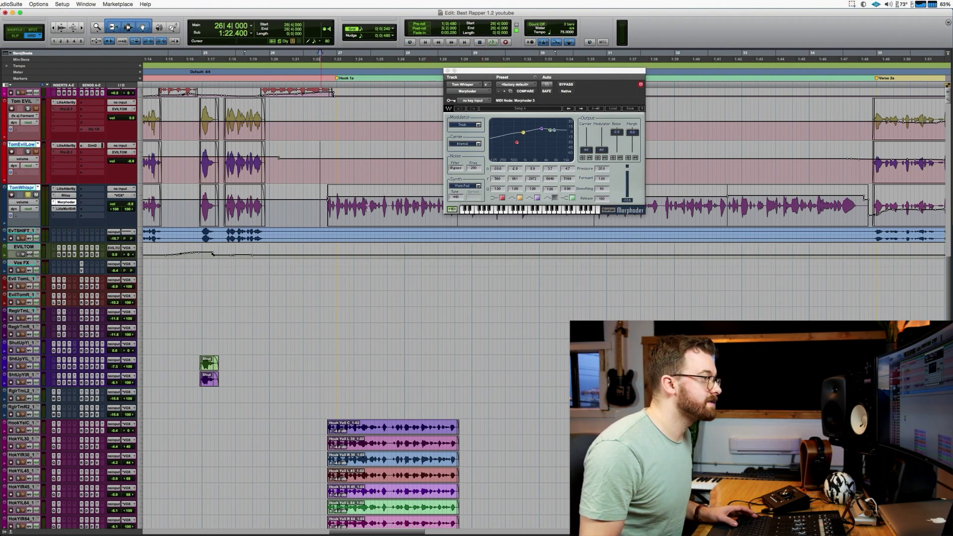
key(space)
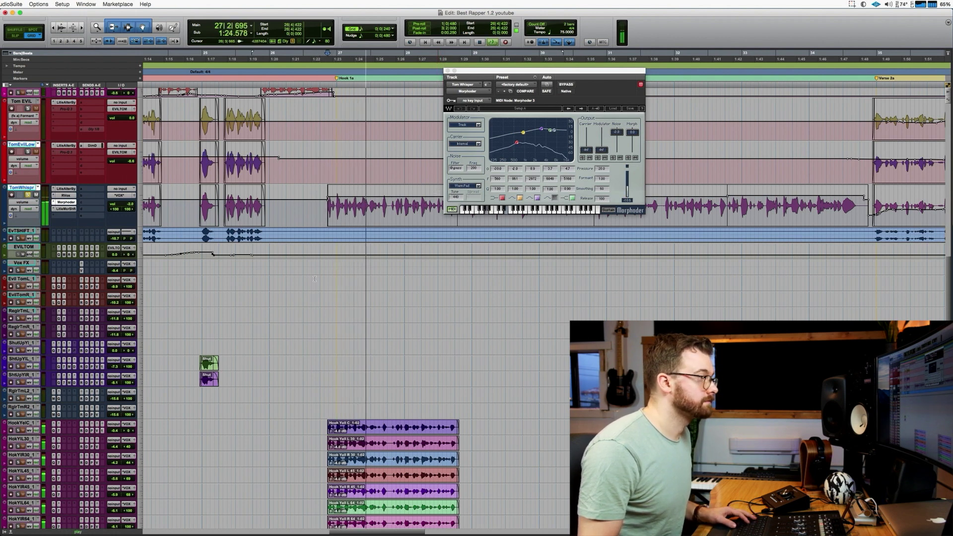
scroll(347, 278, down, 3)
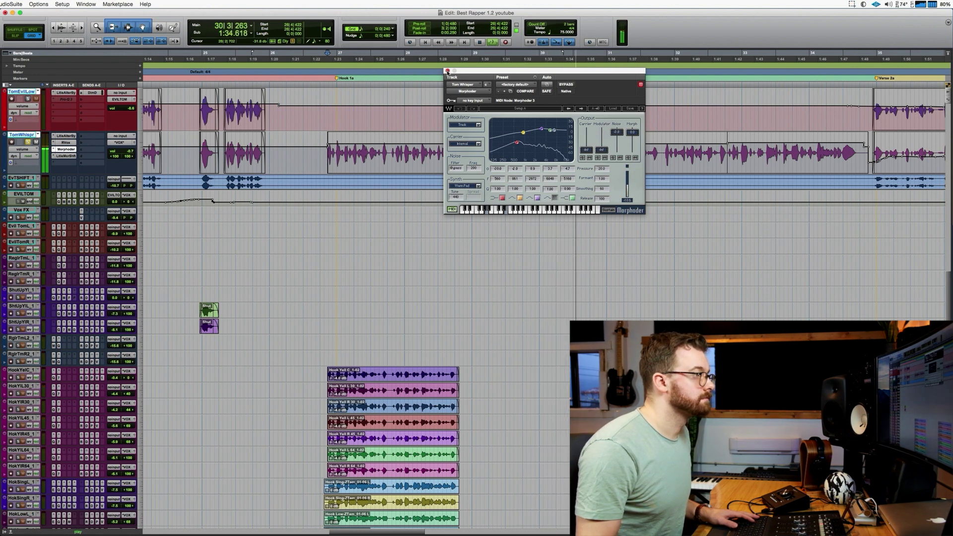
key(space)
click(448, 71)
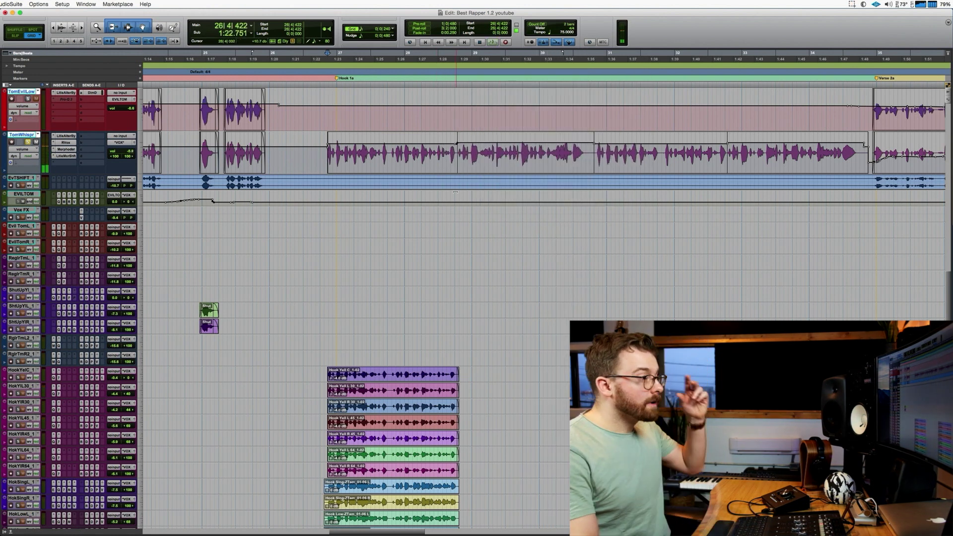
Step: Select the Hook Vocoder track, open its VocalSynth 2 plug-in, and enlarge the track's height
scroll(342, 266, down, 15)
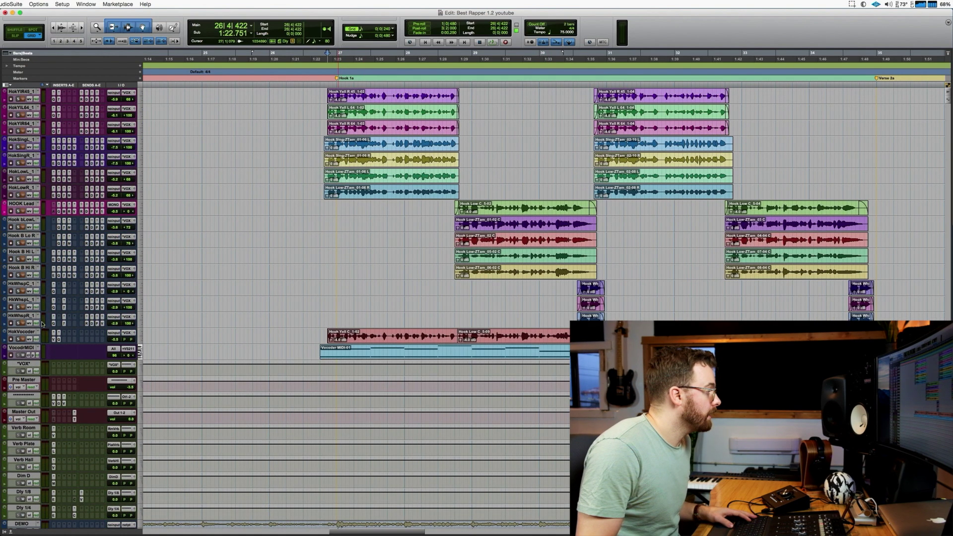
click(24, 333)
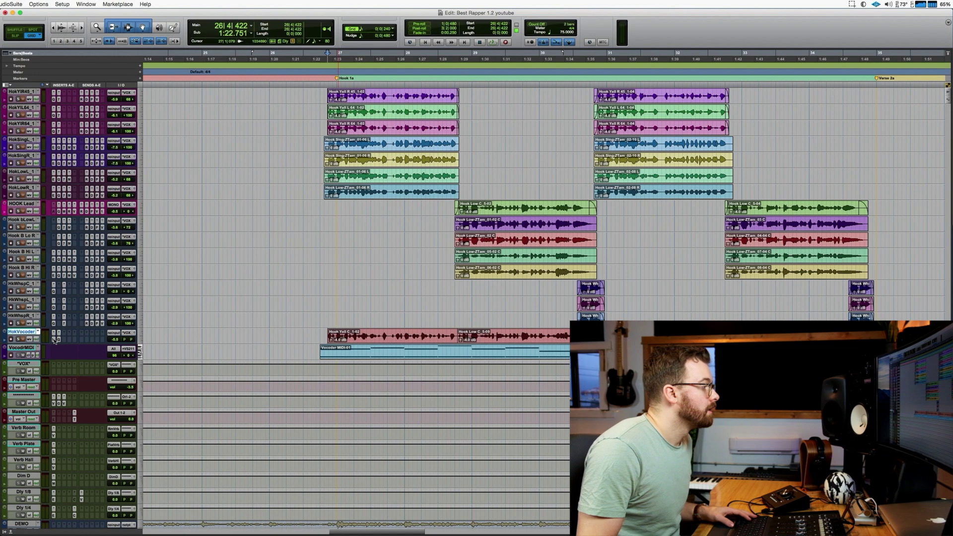
key(ctrl+alt+super+w)
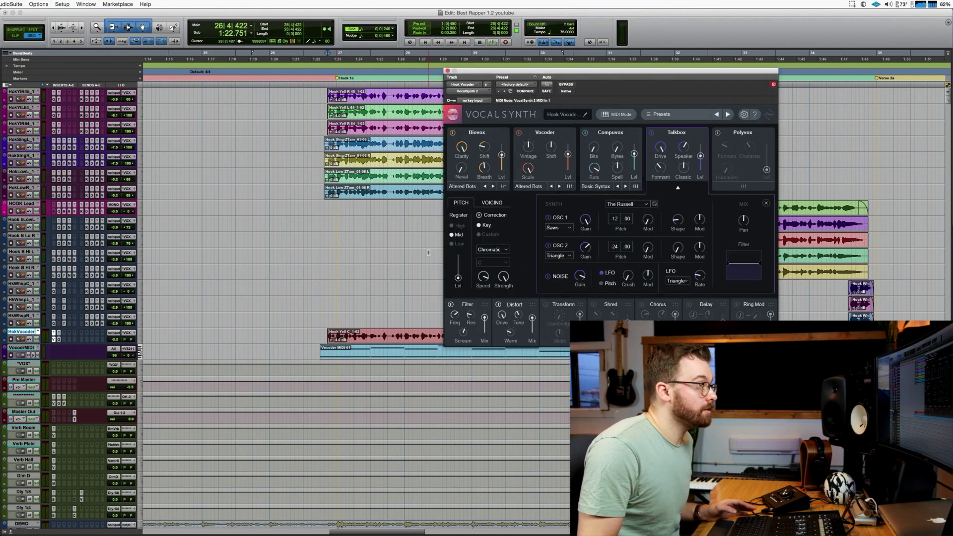
drag(595, 70, 517, 20)
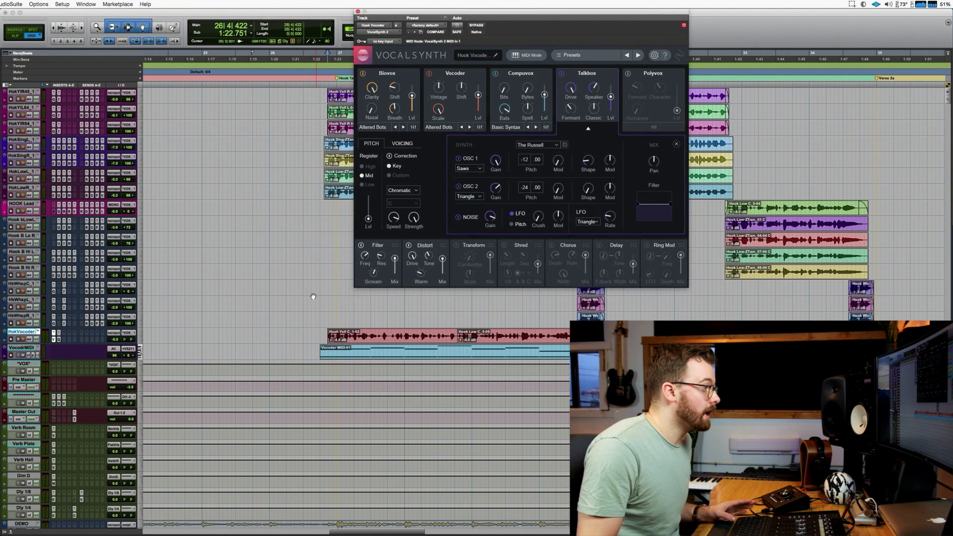
click(314, 334)
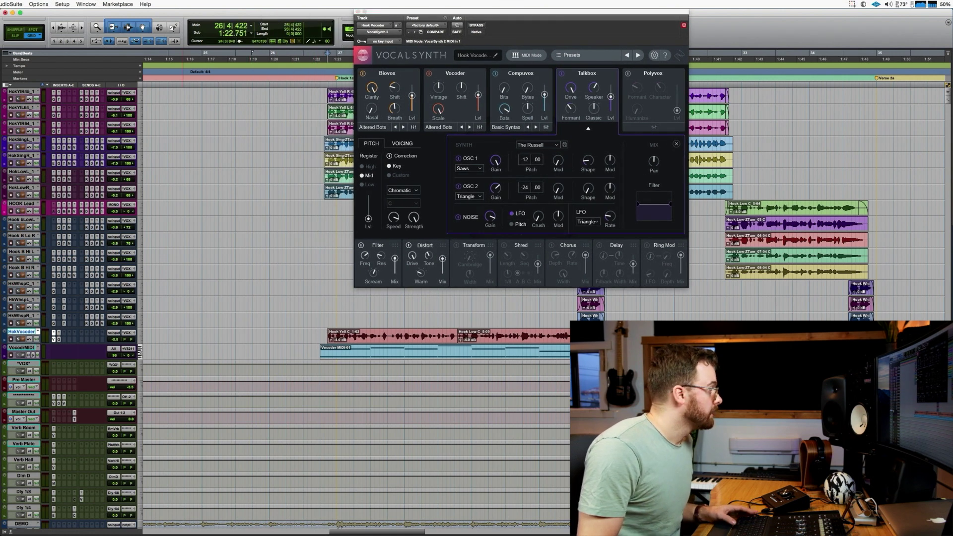
drag(67, 342, 76, 369)
Step: Compare the vocoder track with the evil and whisper tracks above, solo it, and play it from late in bar 26
scroll(318, 367, up, 15)
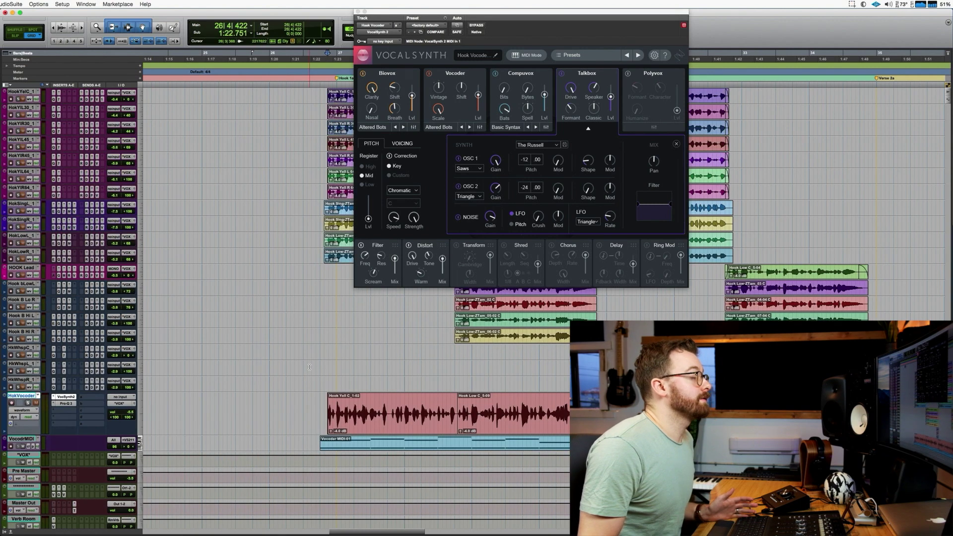
scroll(309, 380, up, 3)
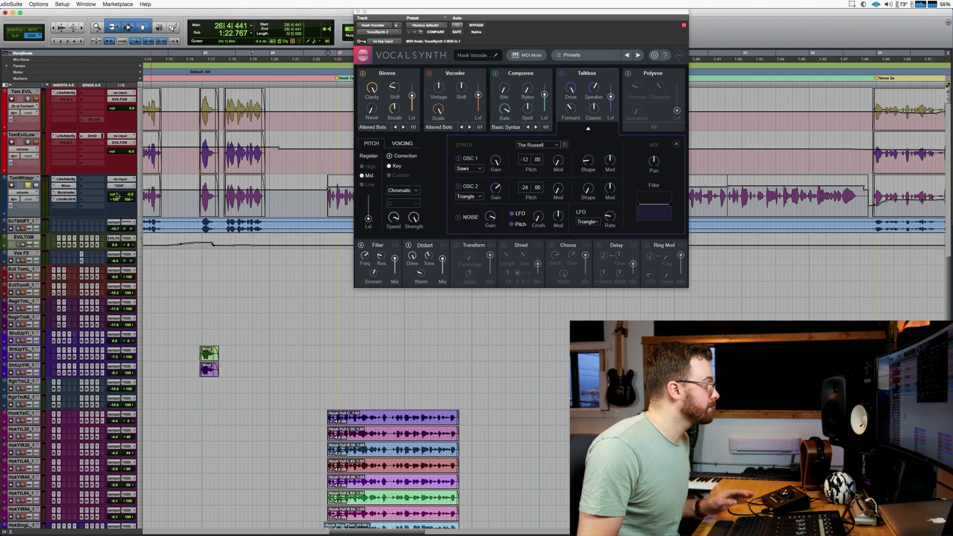
scroll(347, 309, down, 15)
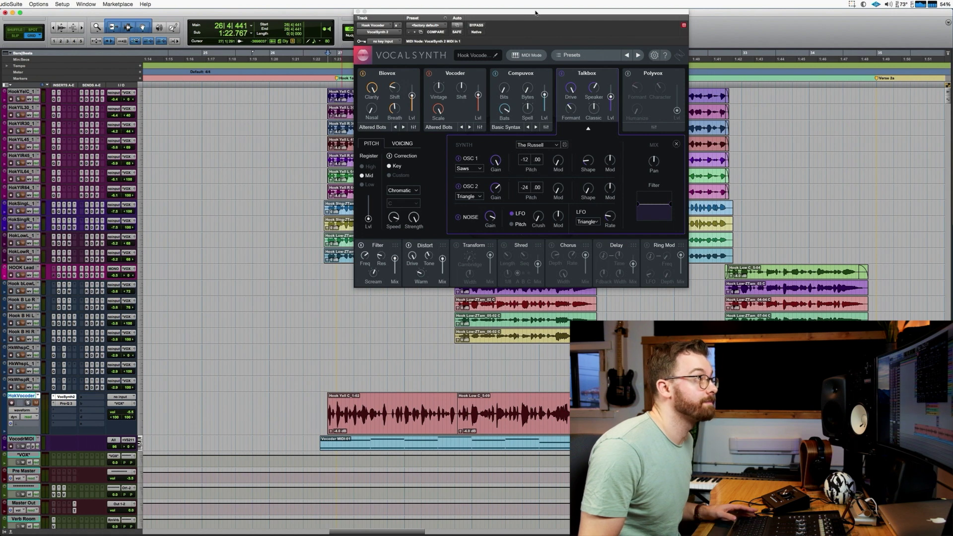
drag(535, 13, 526, 12)
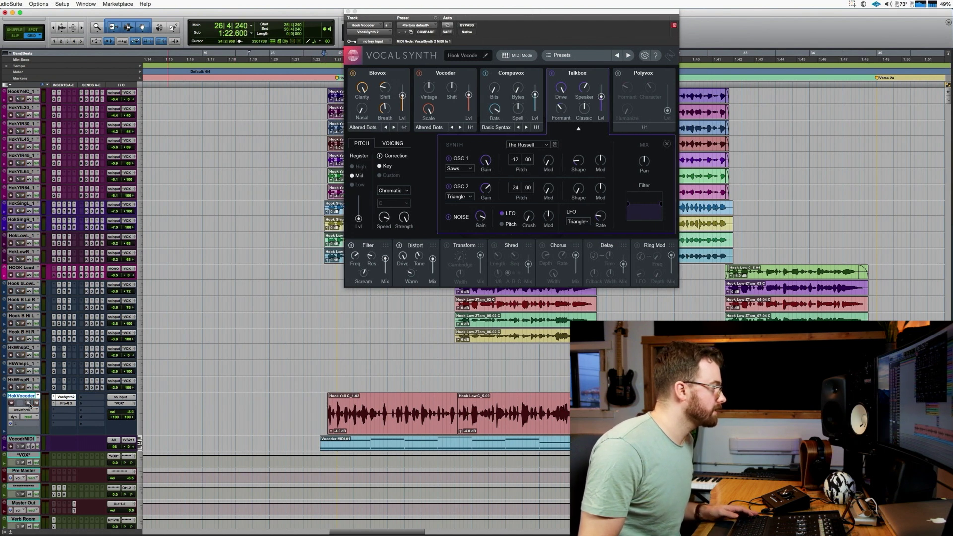
key(space)
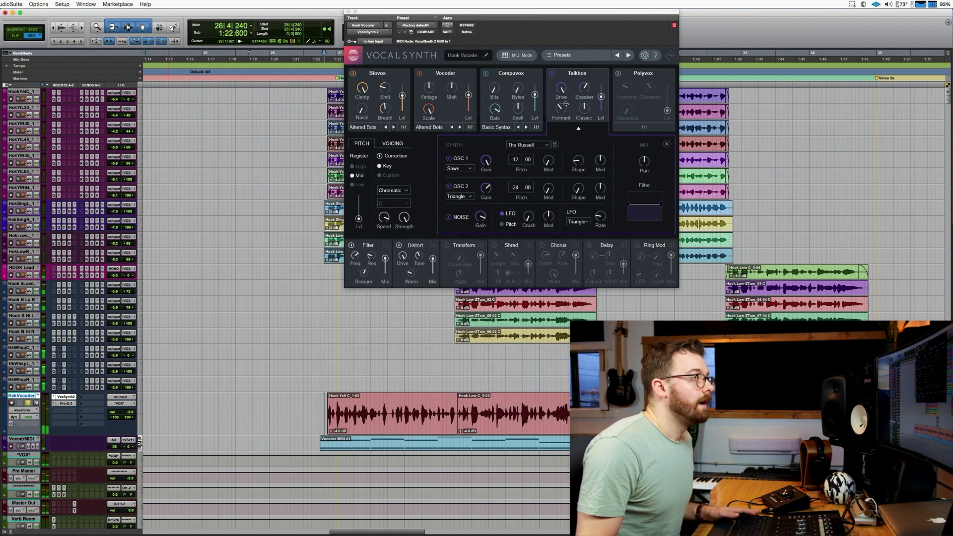
Step: Inspect VocalSynth 2's Compuvox, Talkbox, Vocoder and Biovox module settings, and close the plug-in
click(522, 75)
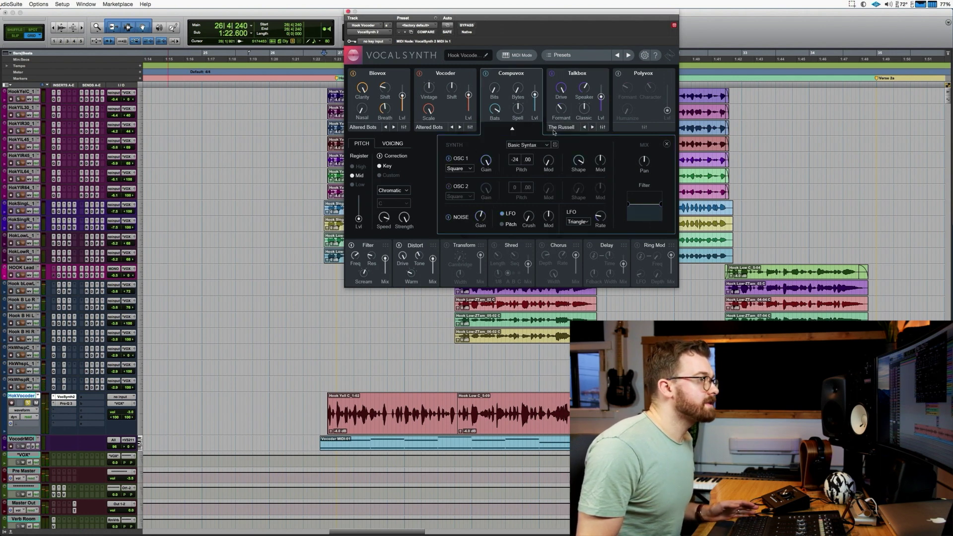
click(592, 76)
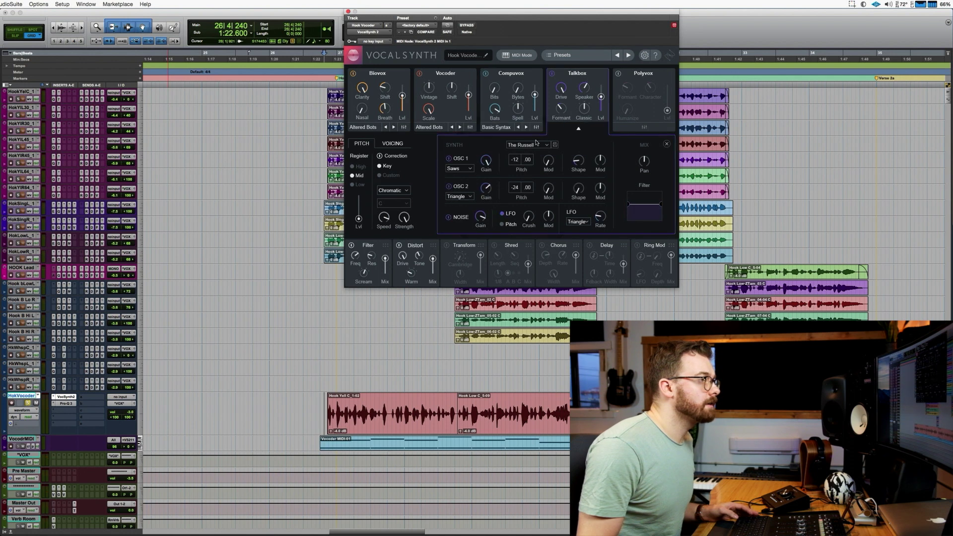
click(465, 75)
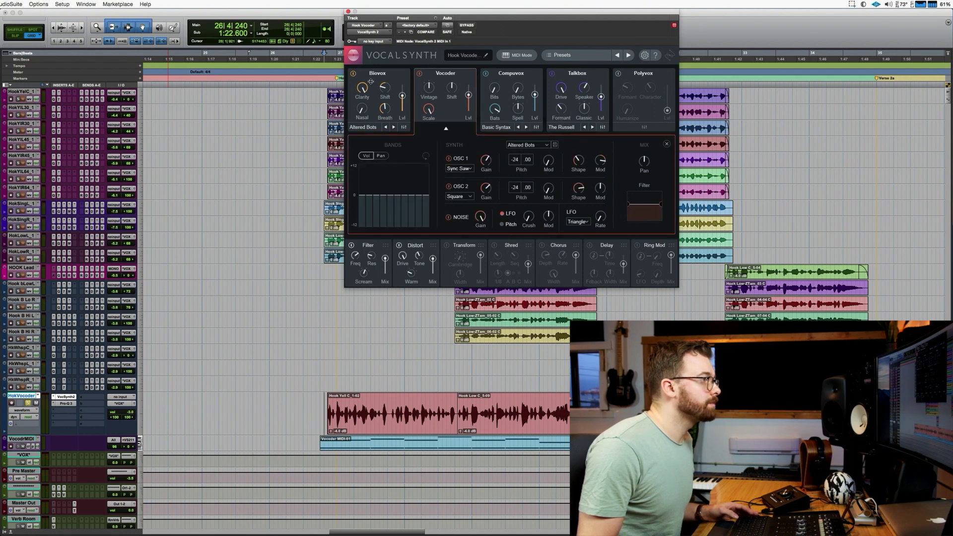
click(393, 74)
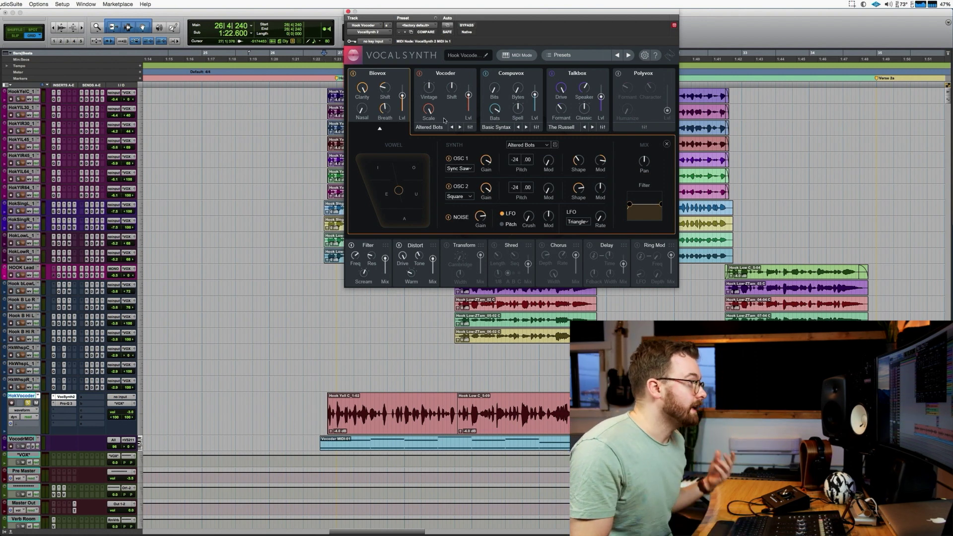
click(347, 11)
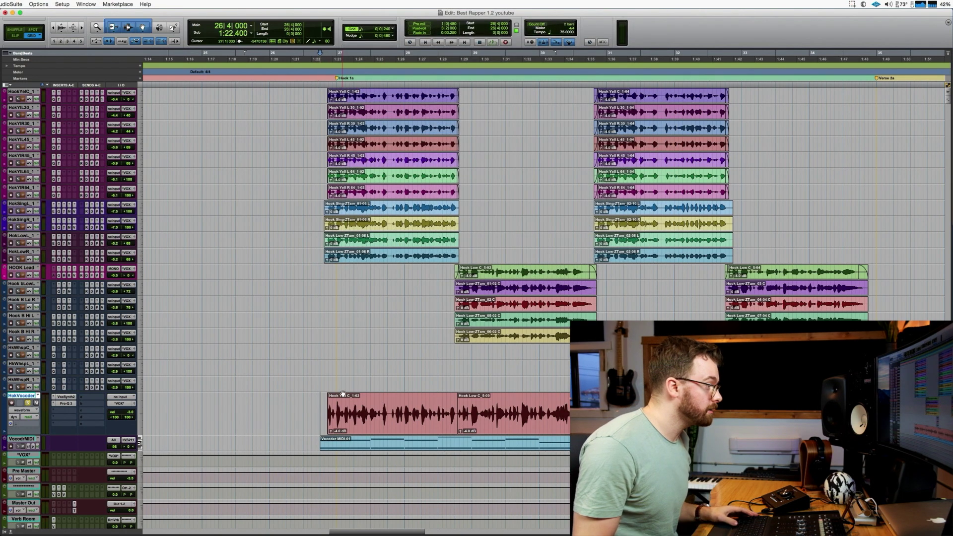
Step: Play the session and examine the mixer channels from the drums and basses across to the hook vocals
scroll(41, 370, up, 5)
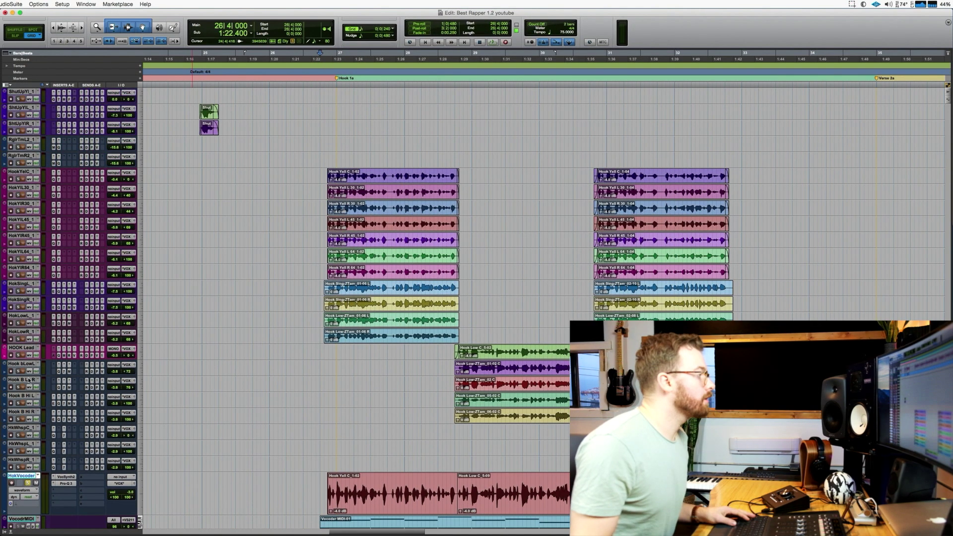
scroll(41, 369, up, 8)
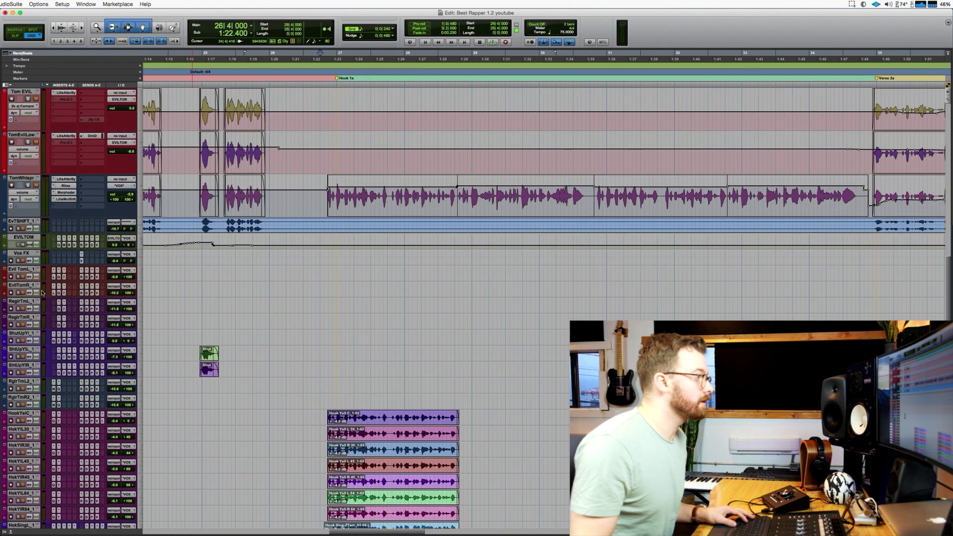
key(space)
scroll(27, 391, down, 7)
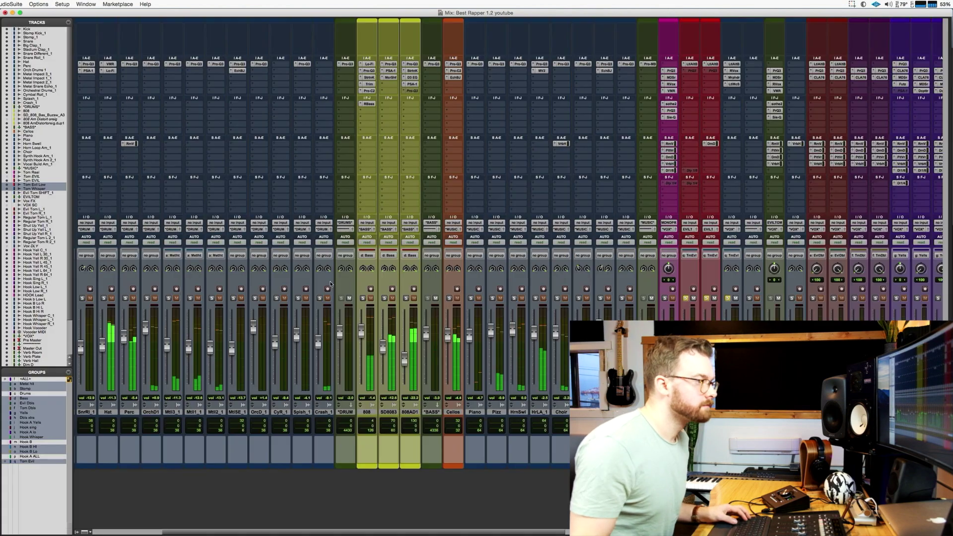
scroll(330, 284, right, 10)
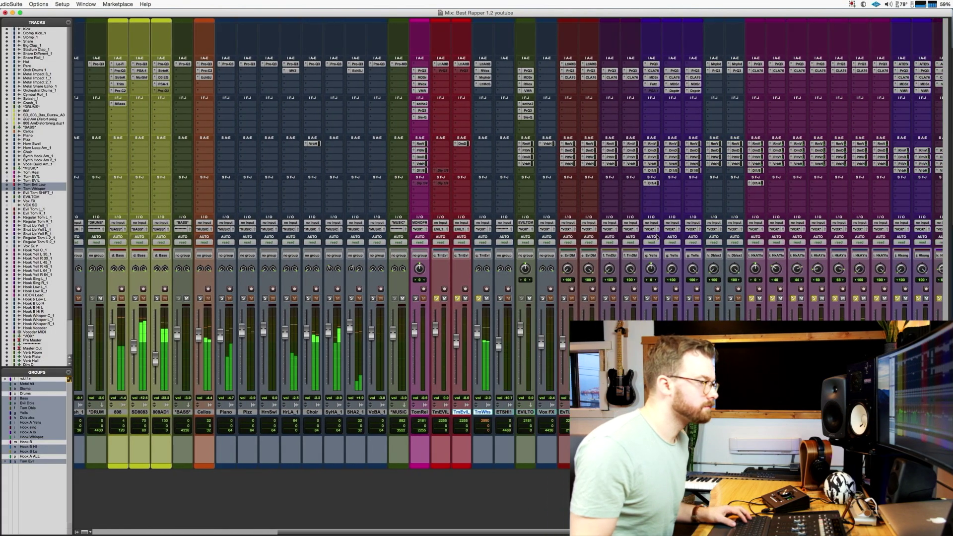
scroll(658, 237, right, 5)
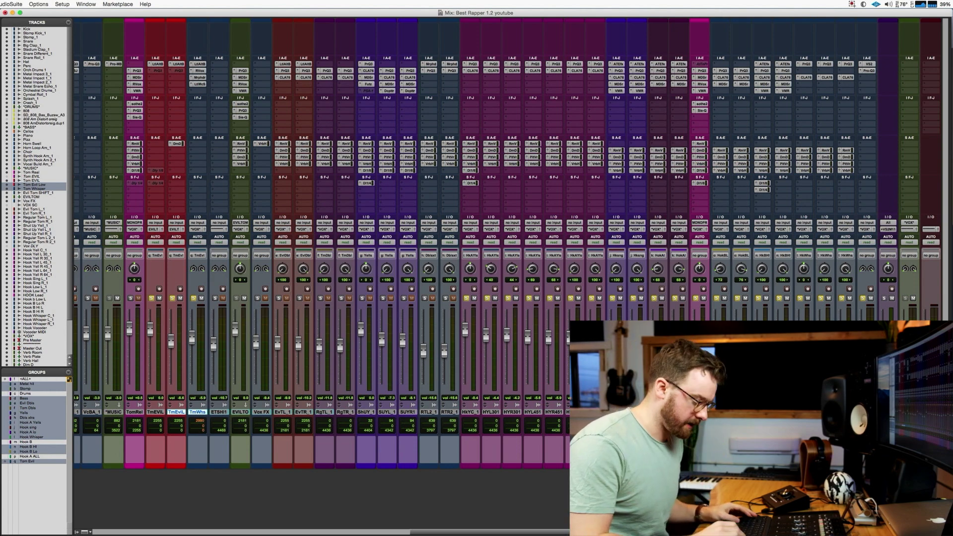
Step: Return to the edit view, select across the seven Hook Yell tracks late in bar 26, and play the hook
key(super+equal)
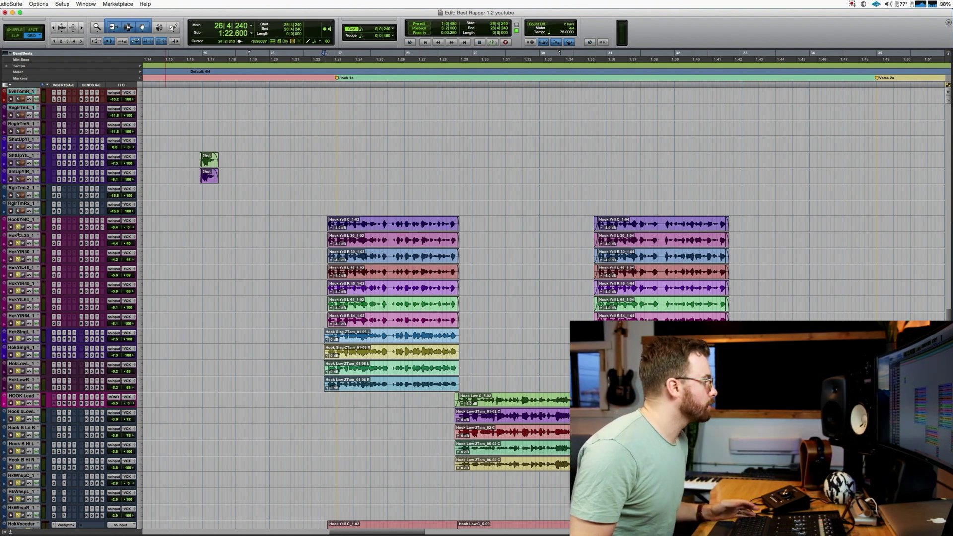
drag(321, 222, 320, 318)
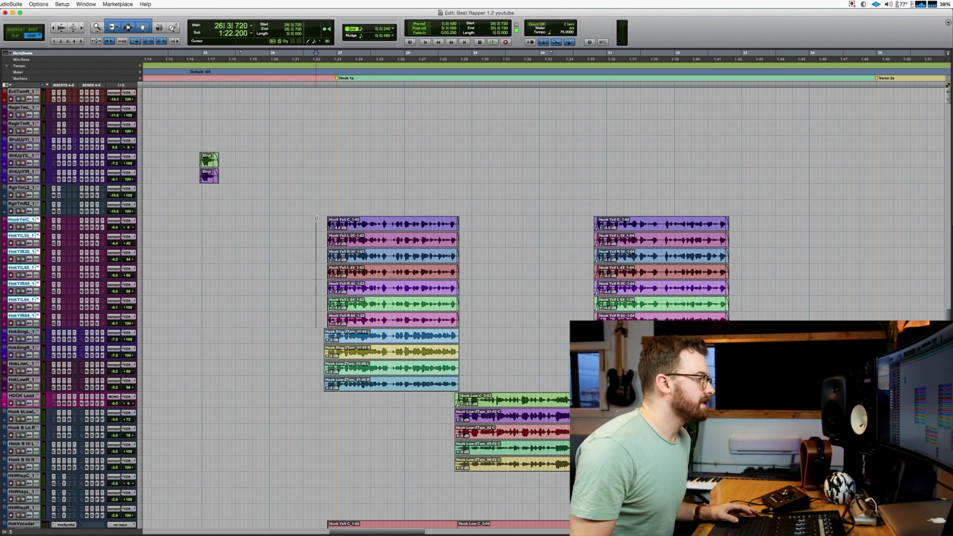
key(space)
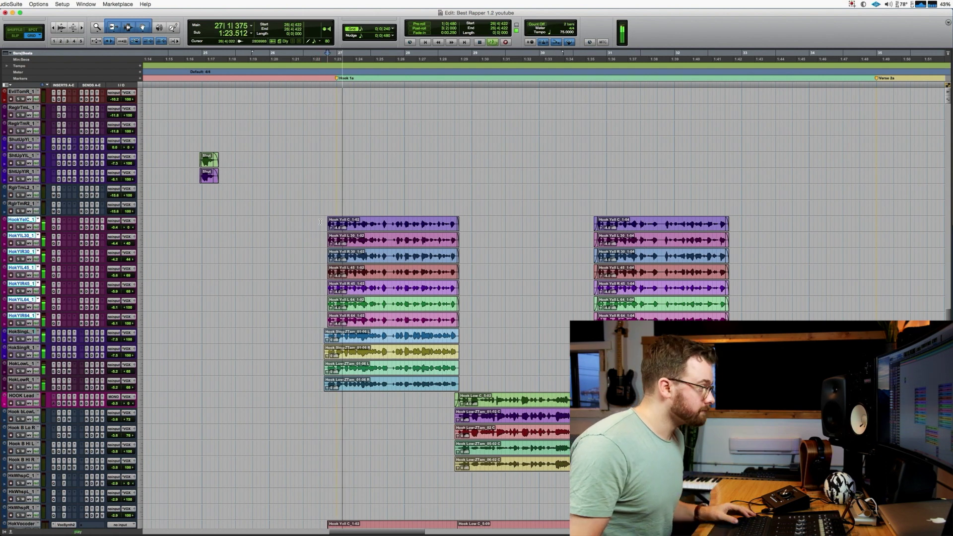
key(super+equal)
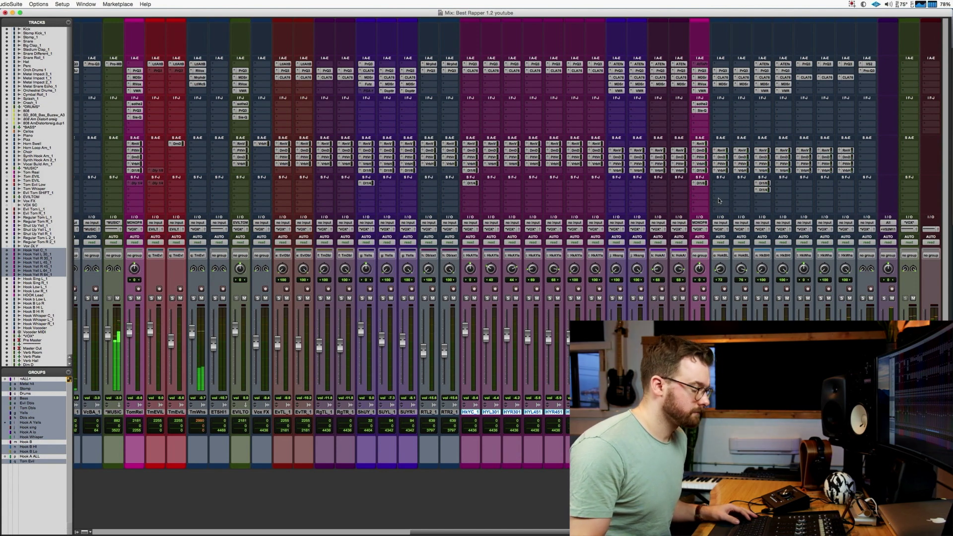
key(super+equal)
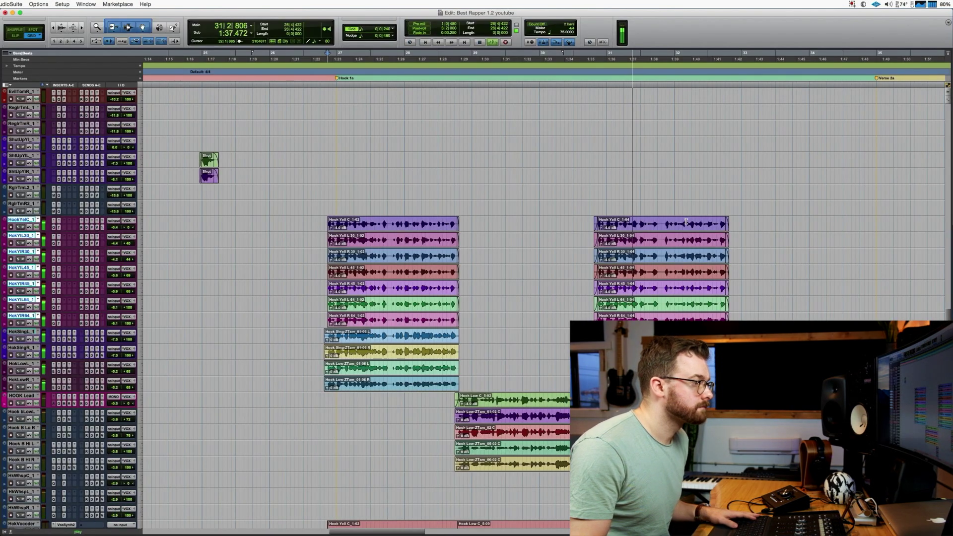